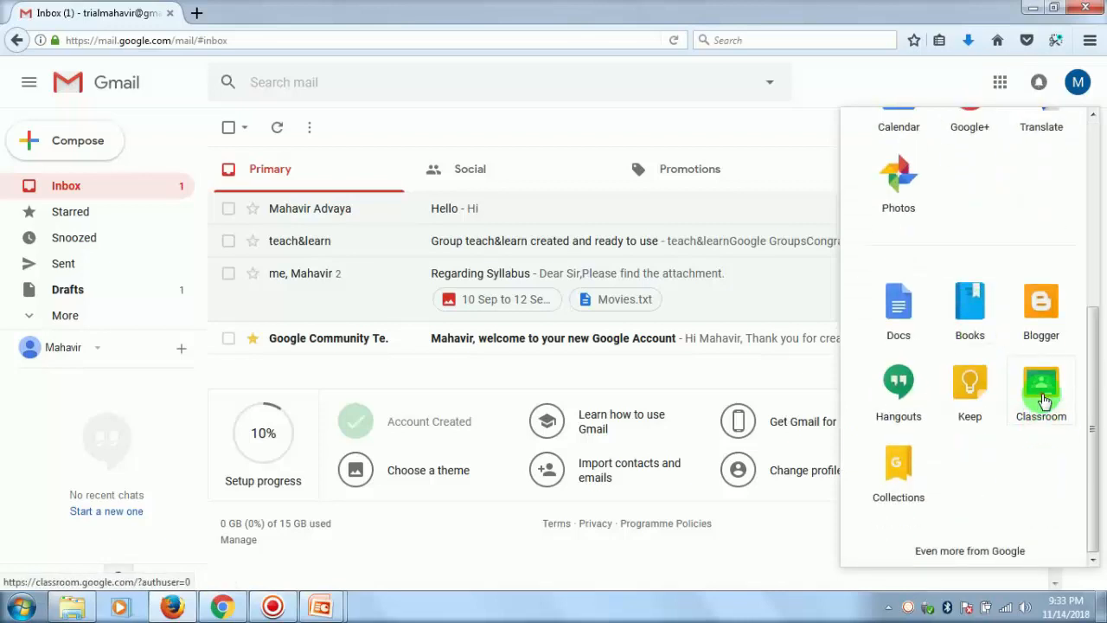
- Open Google Classroom from the Gmail inbox and continue with the signed-in account
{"action": "left_click", "coordinate": [1042, 394]}
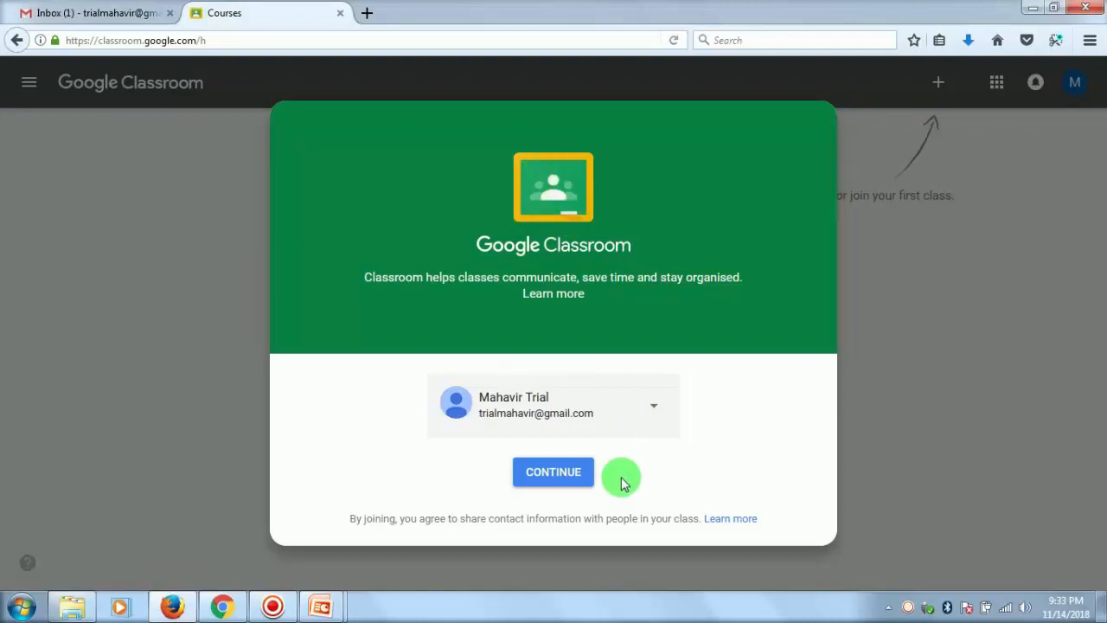
{"action": "triple_click", "coordinate": [508, 428]}
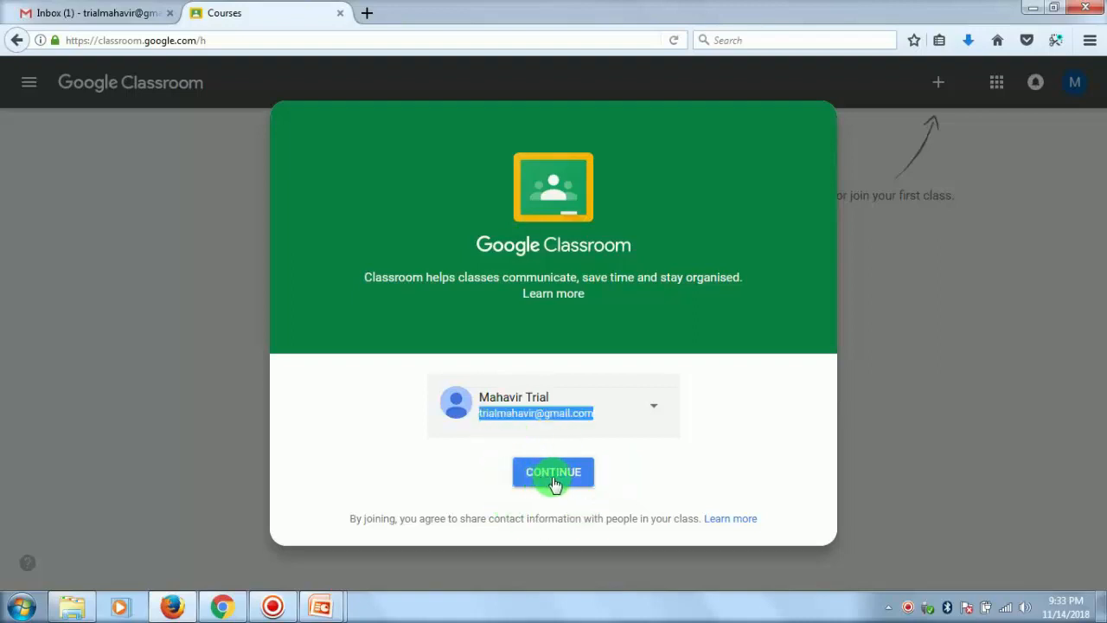
{"action": "left_click", "coordinate": [550, 474]}
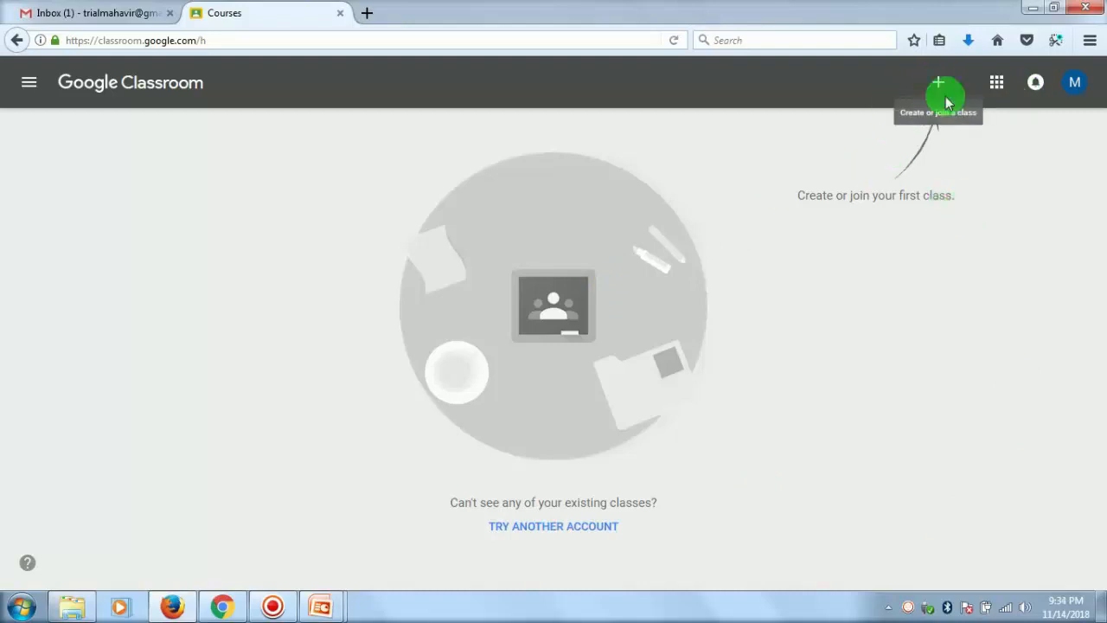
- Start creating a class and accept the notice about not using Classroom at a school/university with students
{"action": "left_click", "coordinate": [938, 88]}
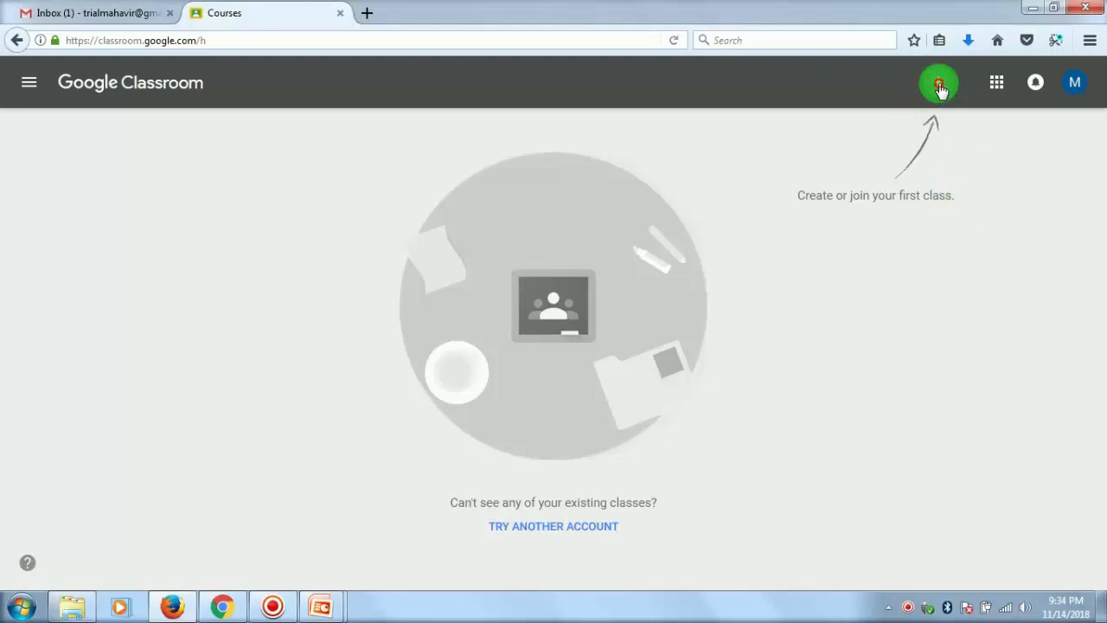
{"action": "left_click", "coordinate": [940, 88]}
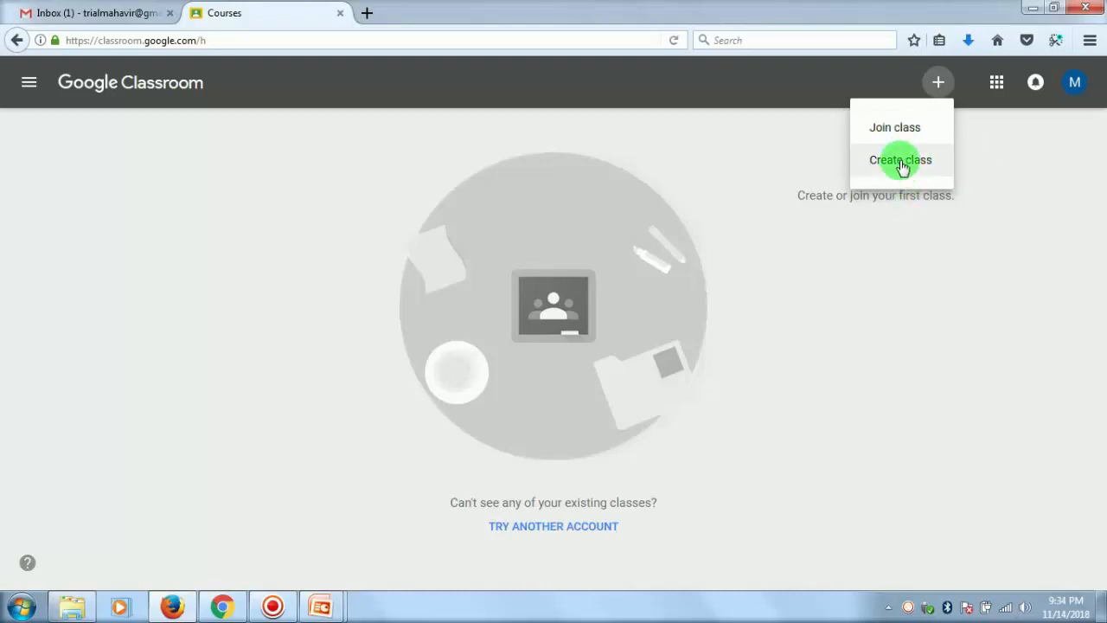
{"action": "left_click", "coordinate": [901, 162]}
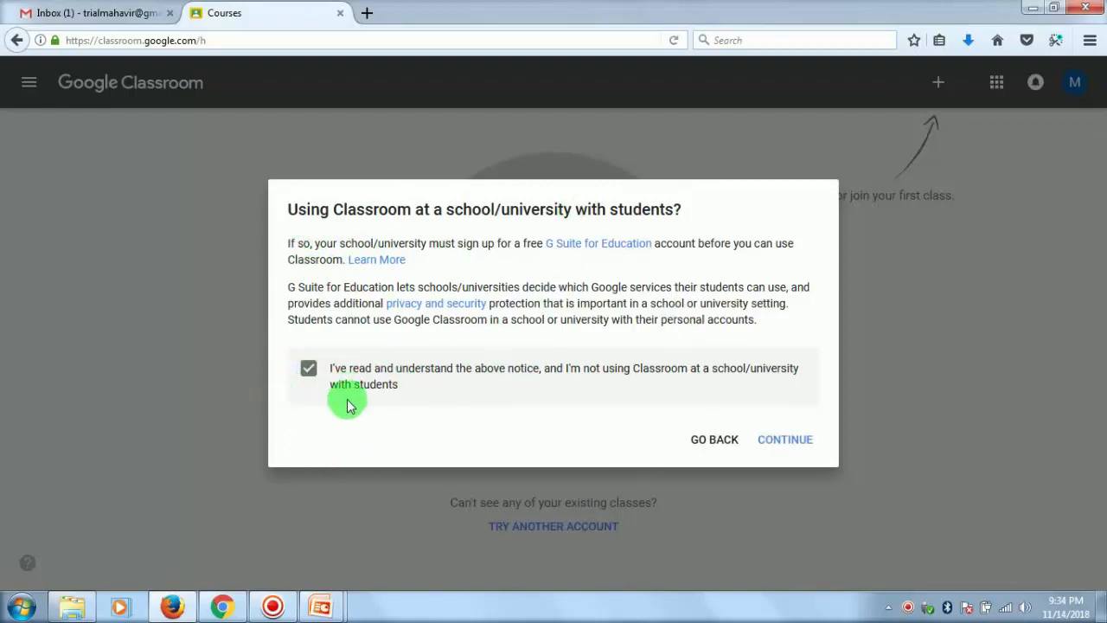
{"action": "left_click", "coordinate": [789, 438]}
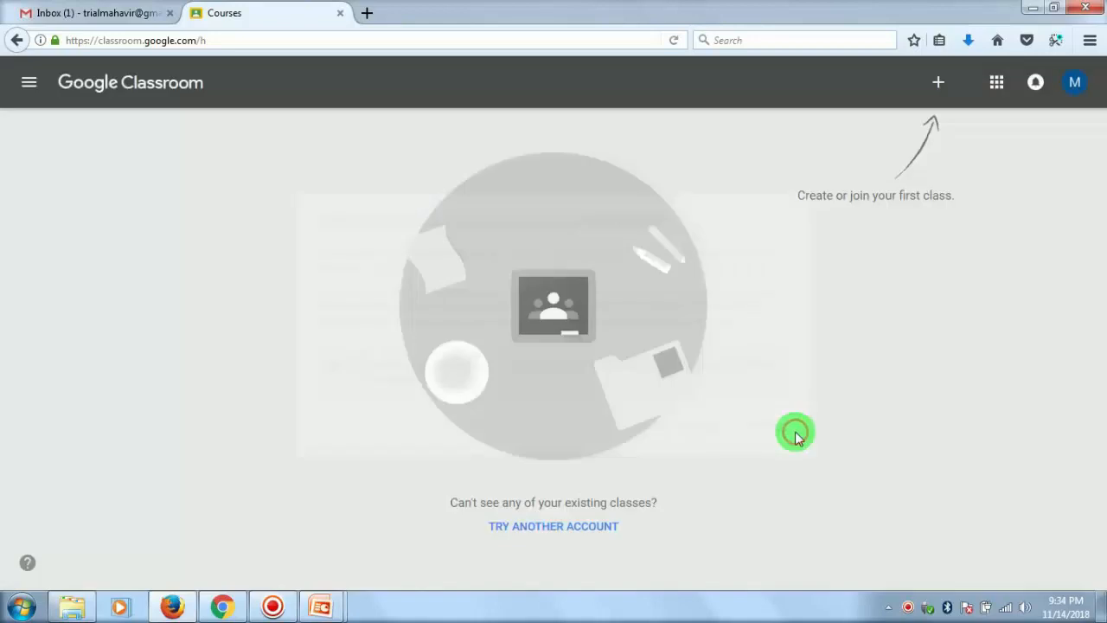
- Create a class named "Google Apps & Services" with the same text as its subject, leaving section and room empty
{"action": "left_click", "coordinate": [389, 255]}
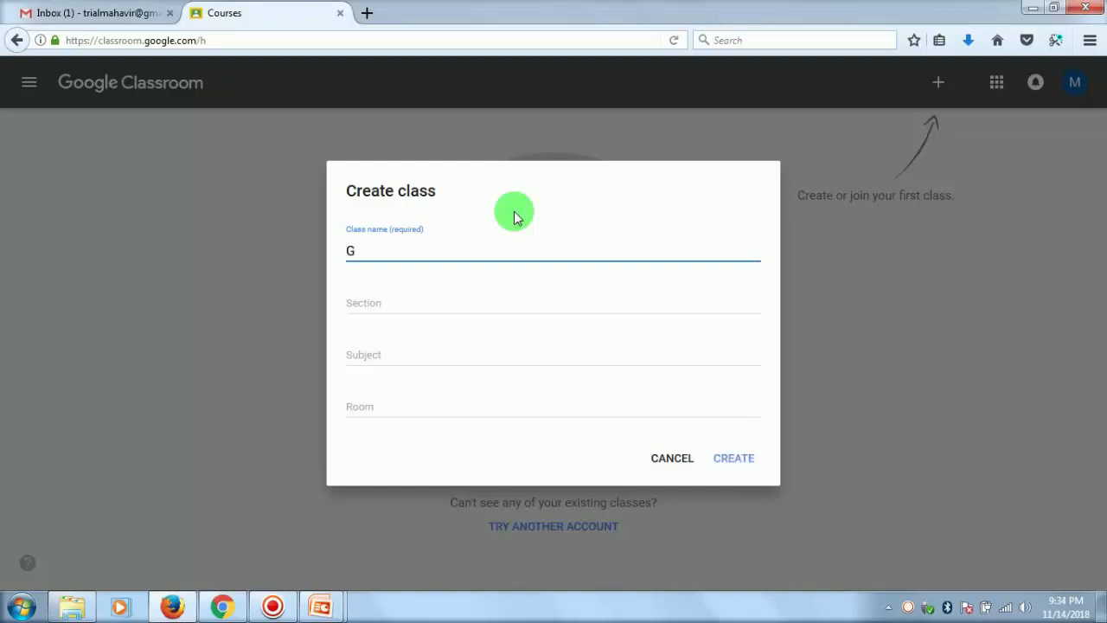
{"action": "type", "text": "le Apps & Services"}
{"action": "left_click", "coordinate": [366, 302]}
{"action": "left_click", "coordinate": [369, 353]}
{"action": "left_click_drag", "start_coordinate": [481, 251], "coordinate": [344, 239]}
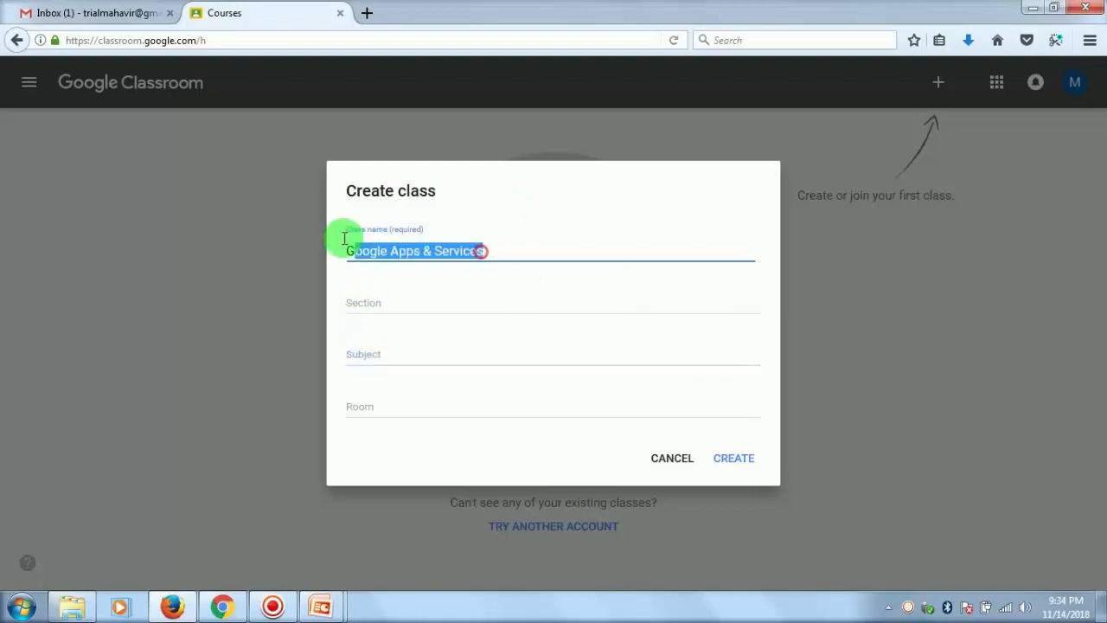
{"action": "left_click", "coordinate": [384, 361]}
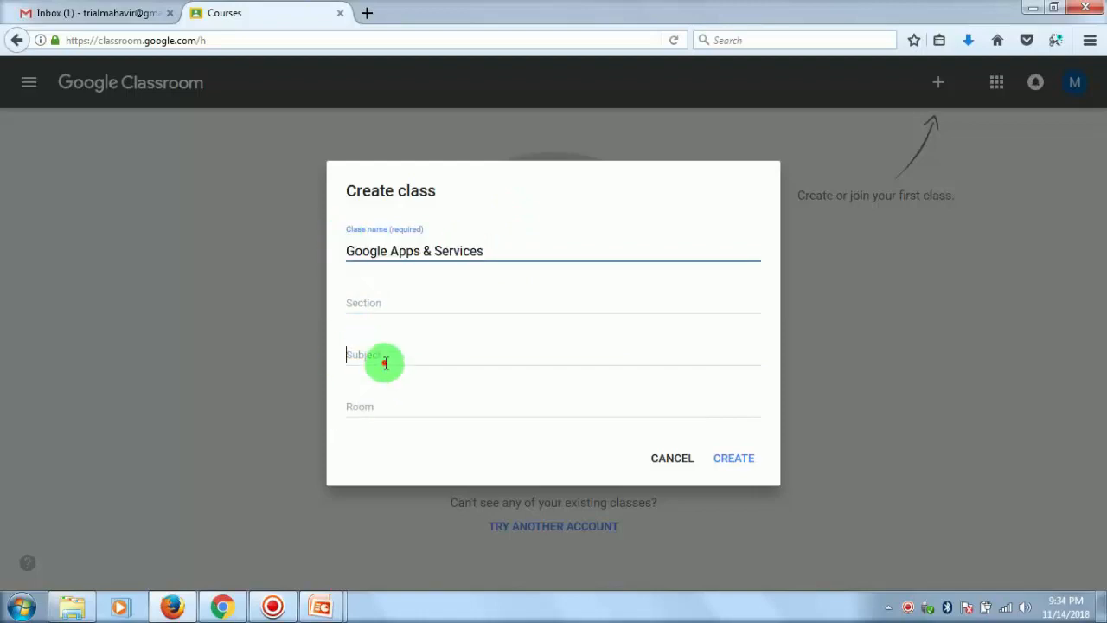
{"action": "type", "text": "Google Apps & Services"}
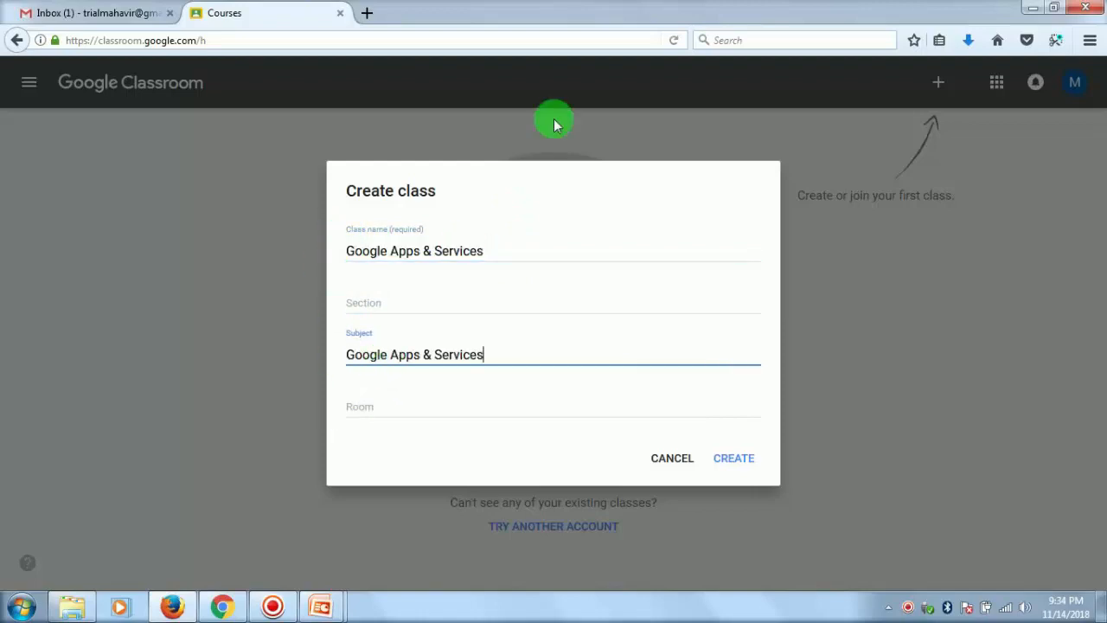
{"action": "left_click", "coordinate": [735, 460]}
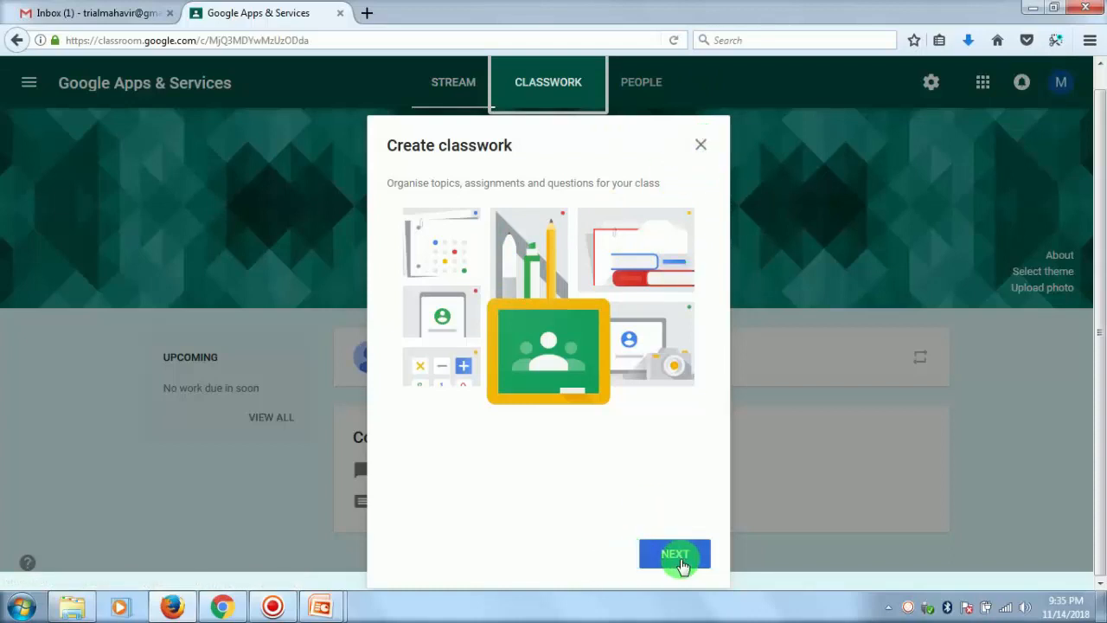
- Dismiss the Create classwork introduction, return to the Courses overview and close the What's new notice
{"action": "left_click", "coordinate": [702, 144]}
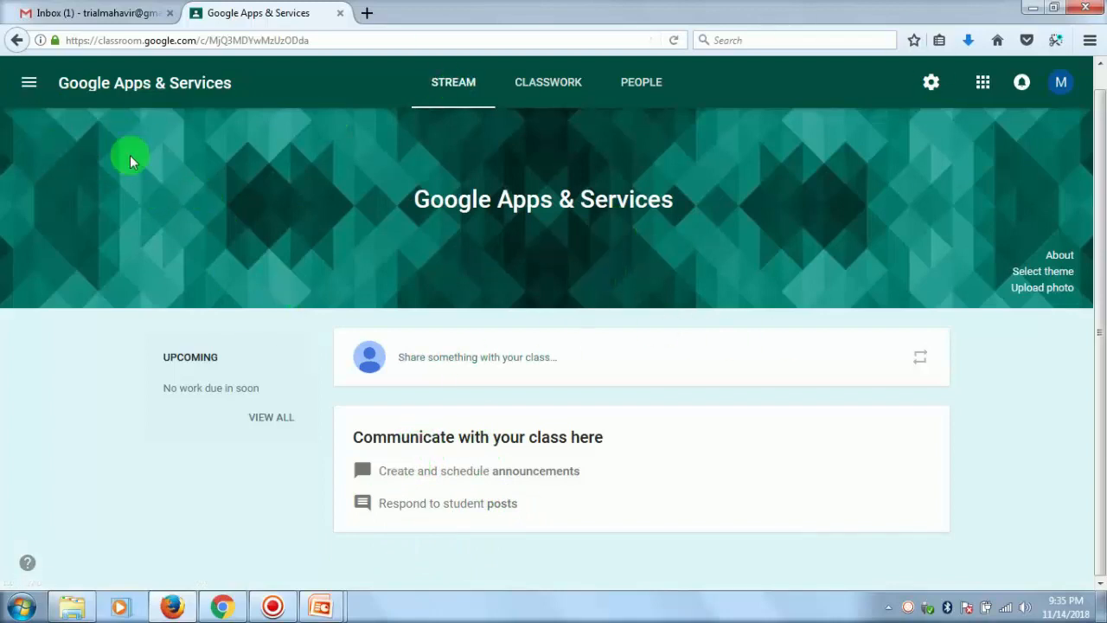
{"action": "left_click", "coordinate": [31, 85]}
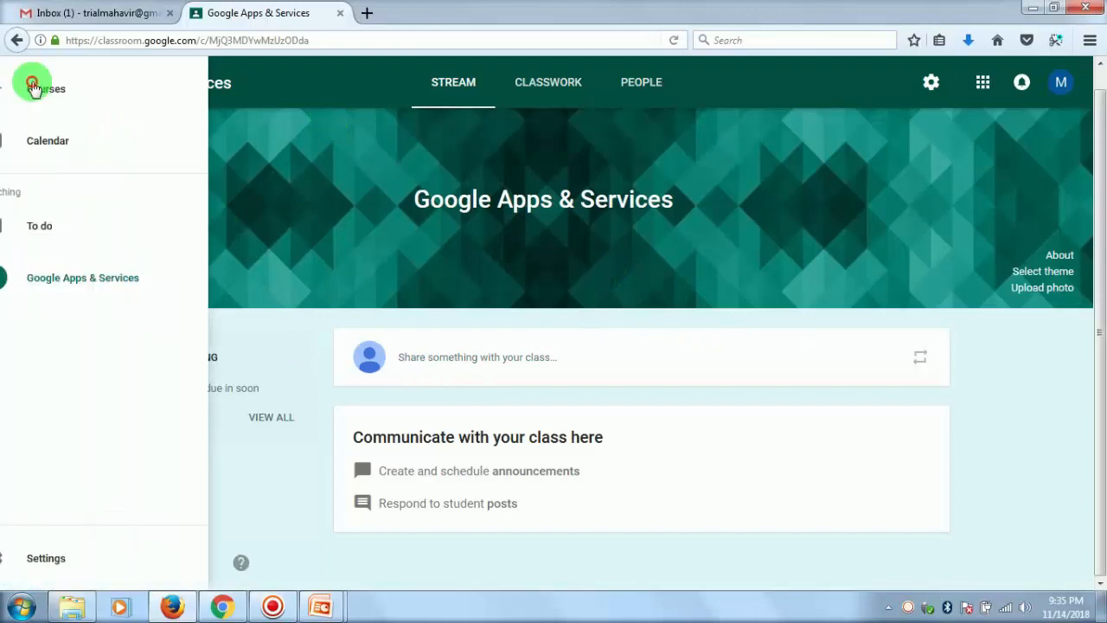
{"action": "left_click", "coordinate": [77, 90]}
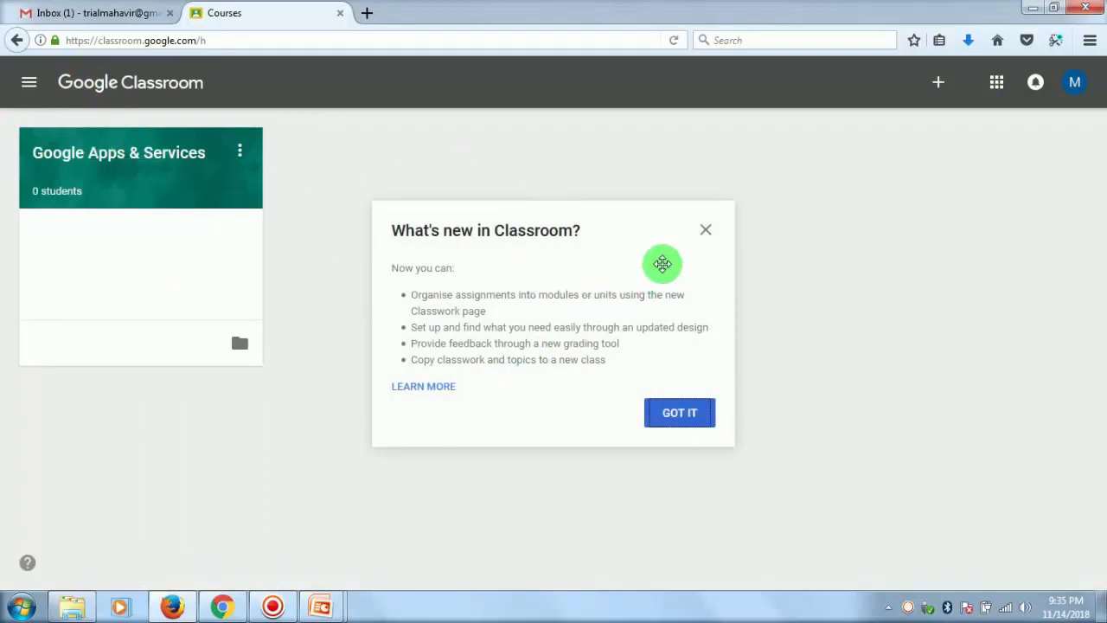
{"action": "left_click", "coordinate": [705, 234]}
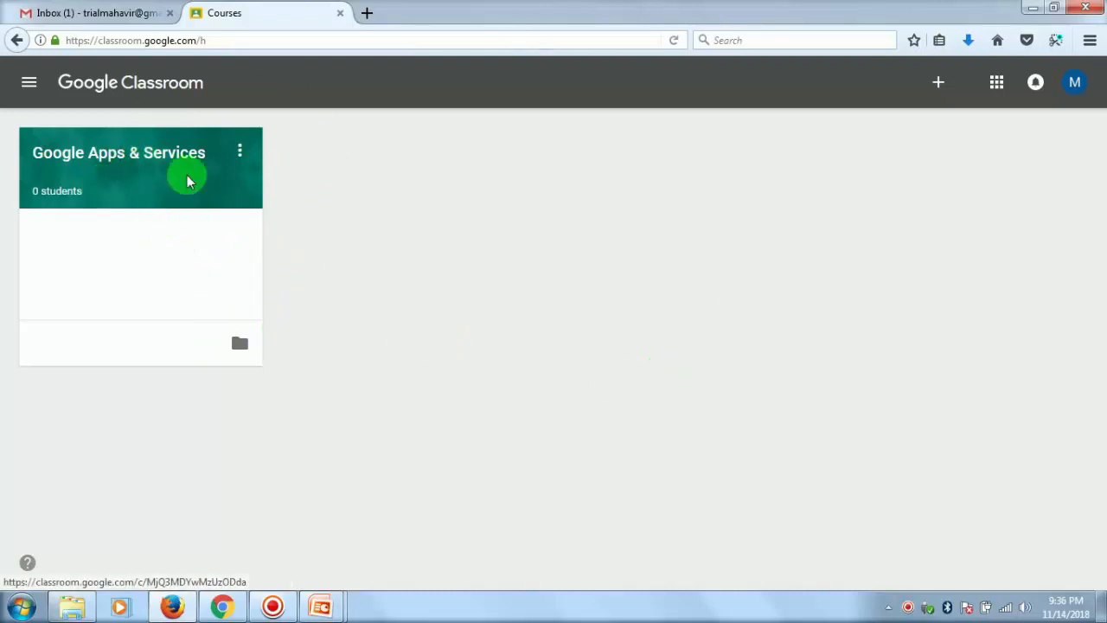
{"action": "left_click", "coordinate": [421, 238]}
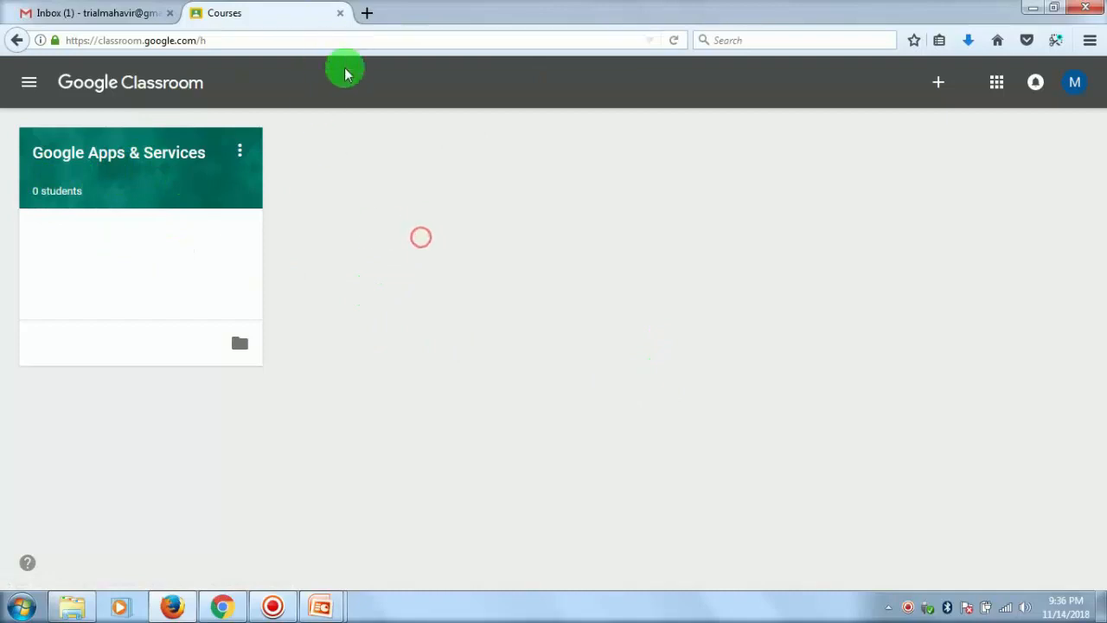
- Close the Classroom tab and reopen Google Classroom from the Gmail inbox
{"action": "left_click", "coordinate": [340, 13]}
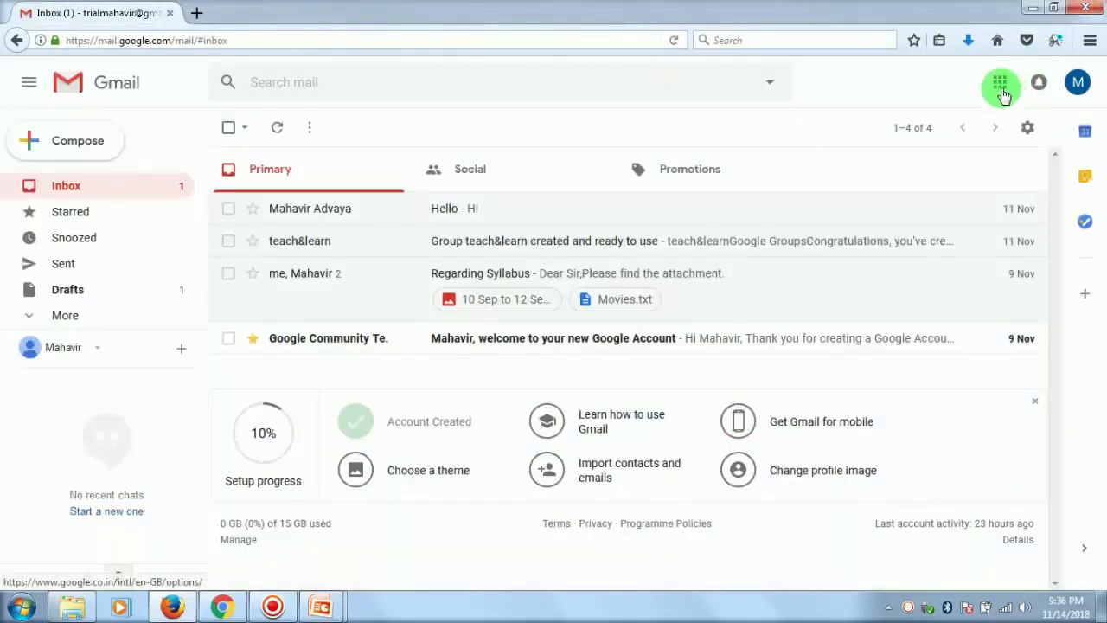
{"action": "left_click", "coordinate": [1000, 86]}
{"action": "scroll", "coordinate": [1021, 363], "scroll_direction": "down", "scroll_amount": 3}
{"action": "left_click", "coordinate": [1041, 458]}
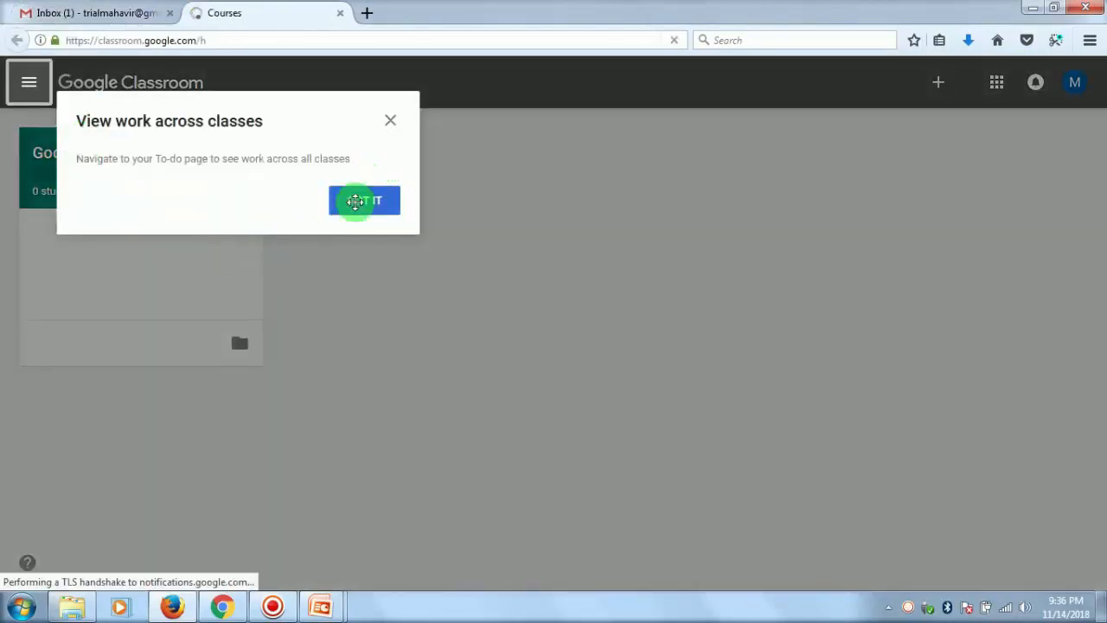
{"action": "left_click", "coordinate": [377, 201]}
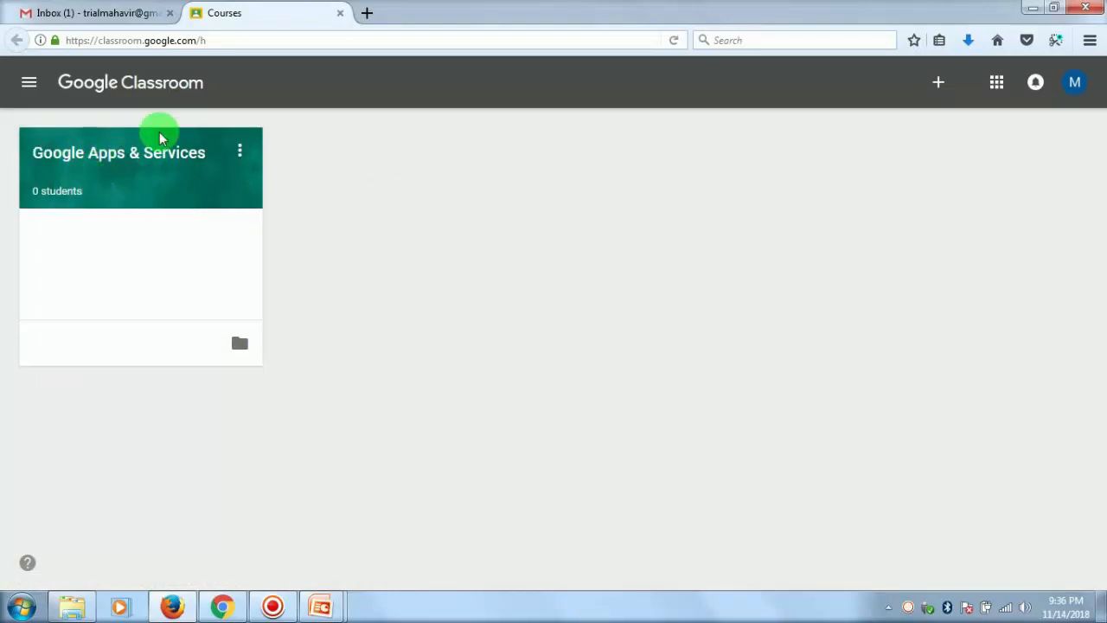
- Open the Google Apps & Services class and go through the introduction to creating and reusing announcements
{"action": "left_click", "coordinate": [111, 155]}
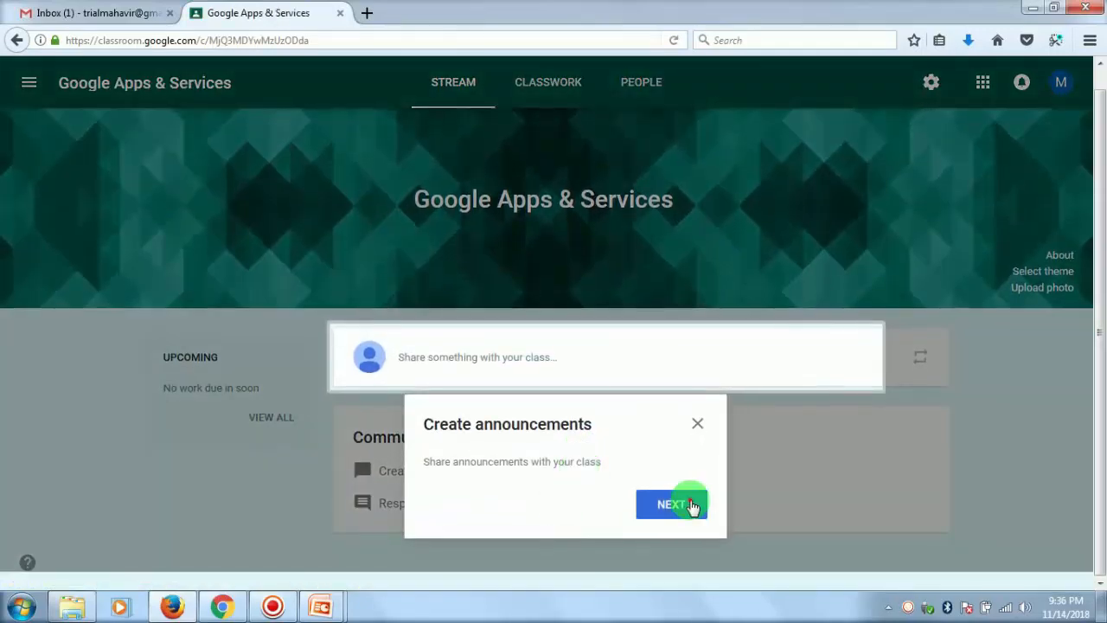
{"action": "left_click", "coordinate": [687, 503]}
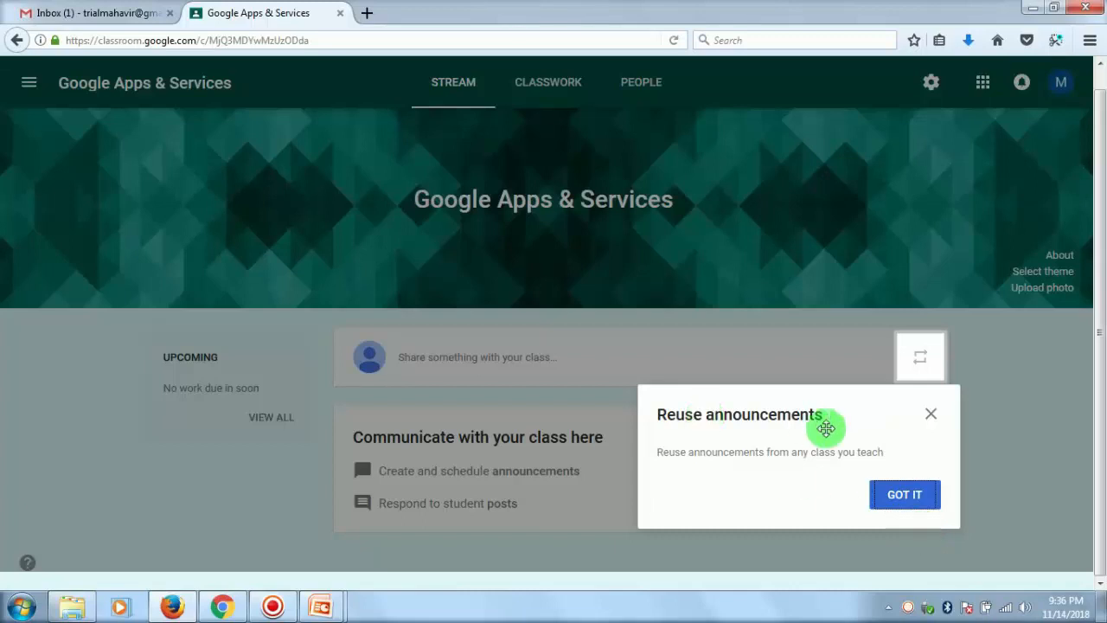
{"action": "left_click", "coordinate": [918, 498]}
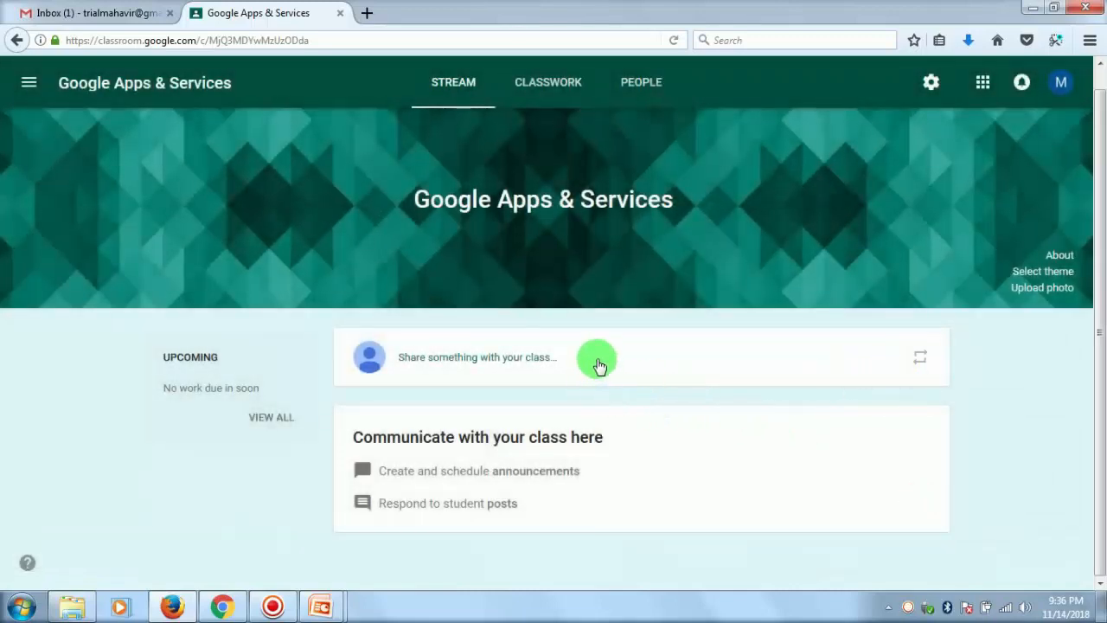
- Open the class's Classwork page and review its guidance on assignments, questions and topics
{"action": "left_click", "coordinate": [557, 91]}
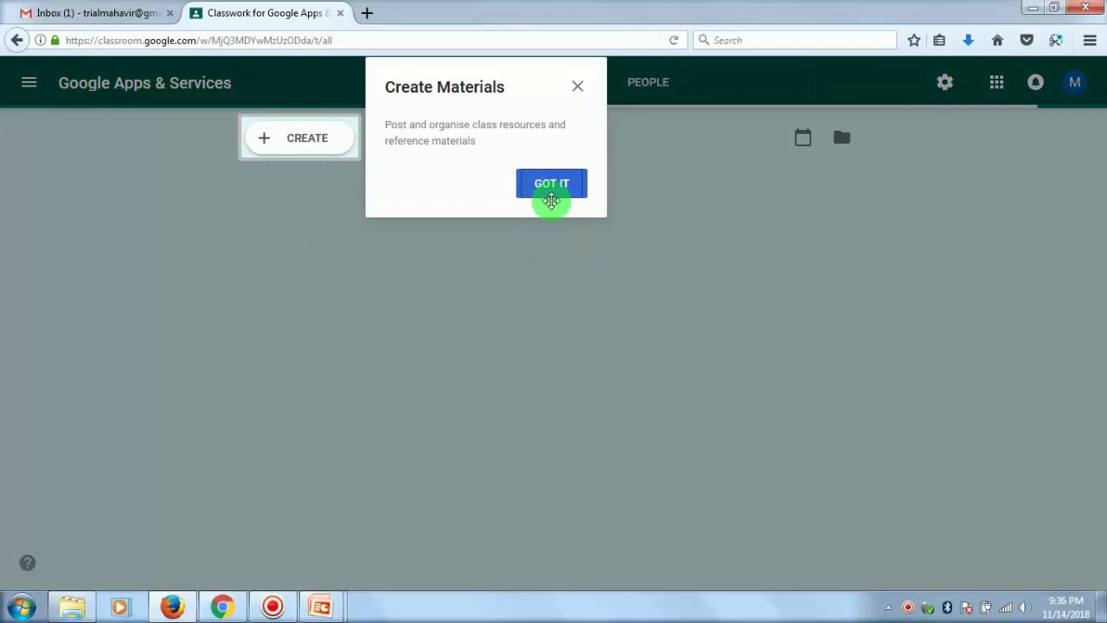
{"action": "left_click", "coordinate": [555, 189]}
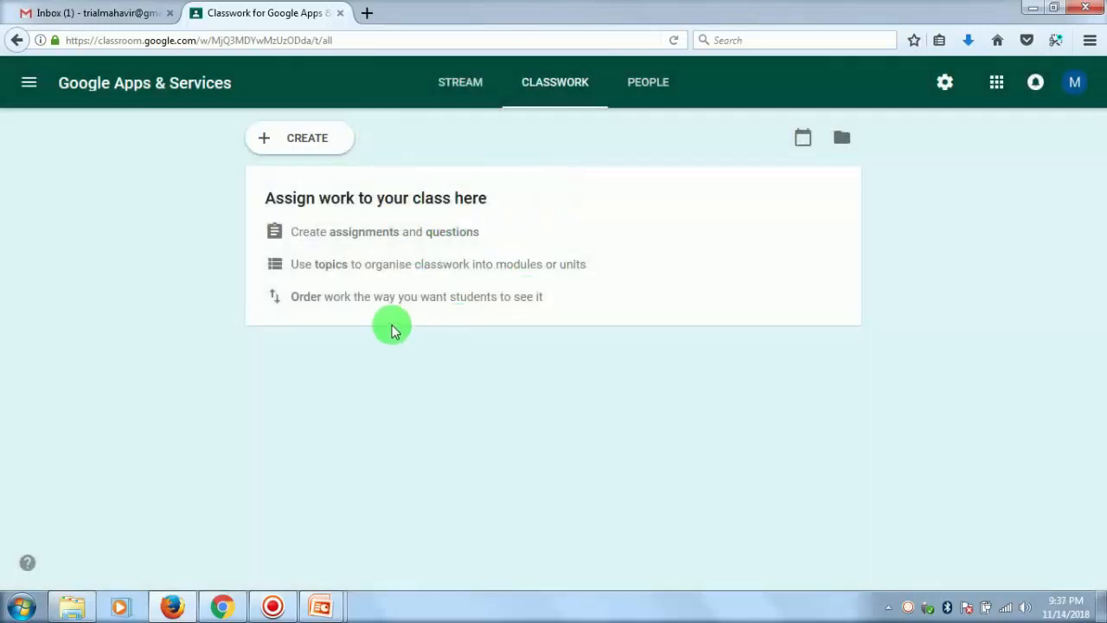
{"action": "left_click_drag", "start_coordinate": [327, 231], "coordinate": [481, 231]}
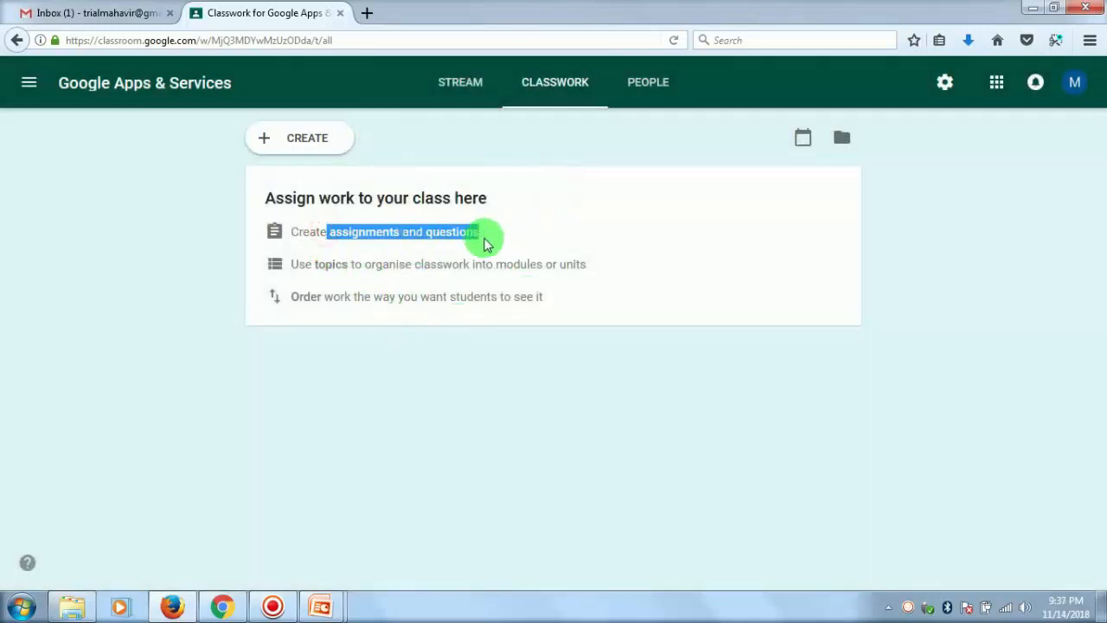
{"action": "left_click_drag", "start_coordinate": [317, 265], "coordinate": [571, 265]}
{"action": "left_click", "coordinate": [517, 254]}
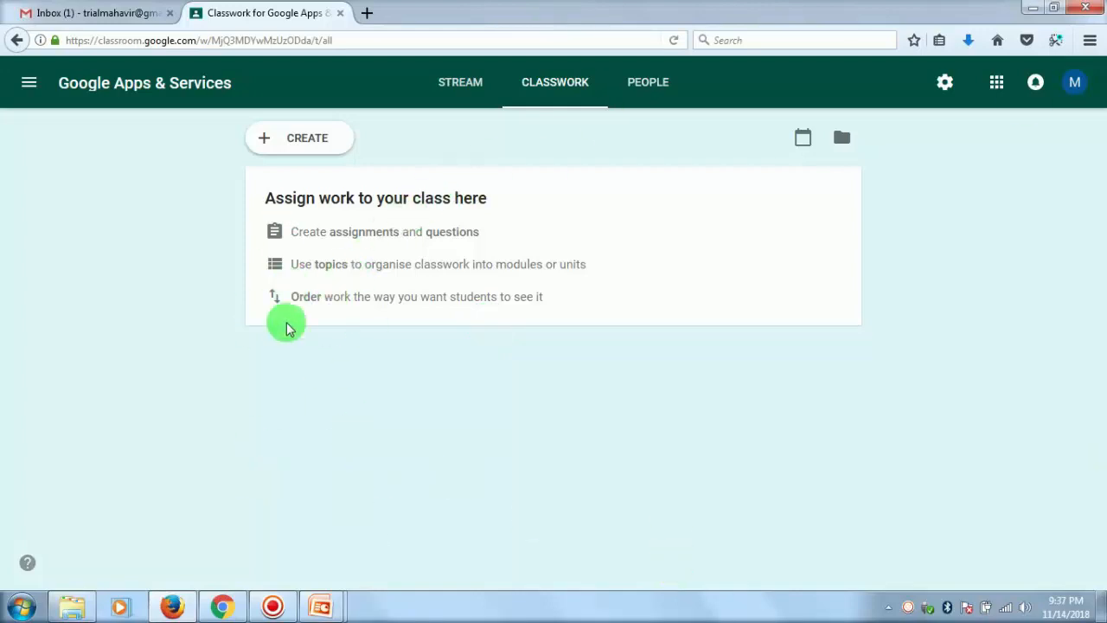
- Add a topic named "Introduction" to the classwork
{"action": "left_click", "coordinate": [301, 140]}
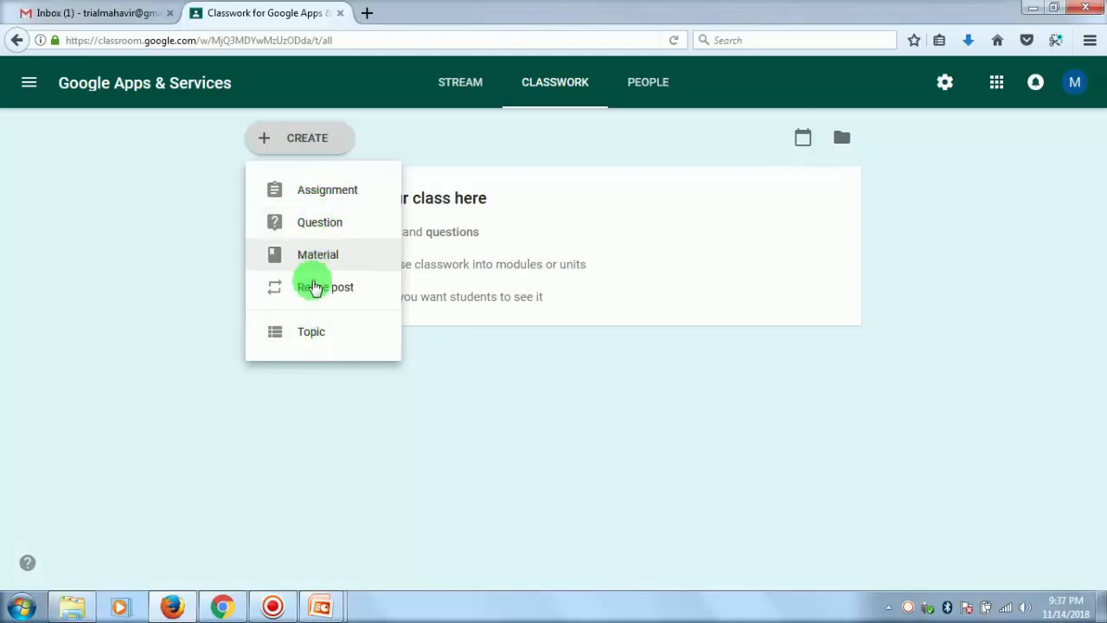
{"action": "left_click", "coordinate": [312, 336]}
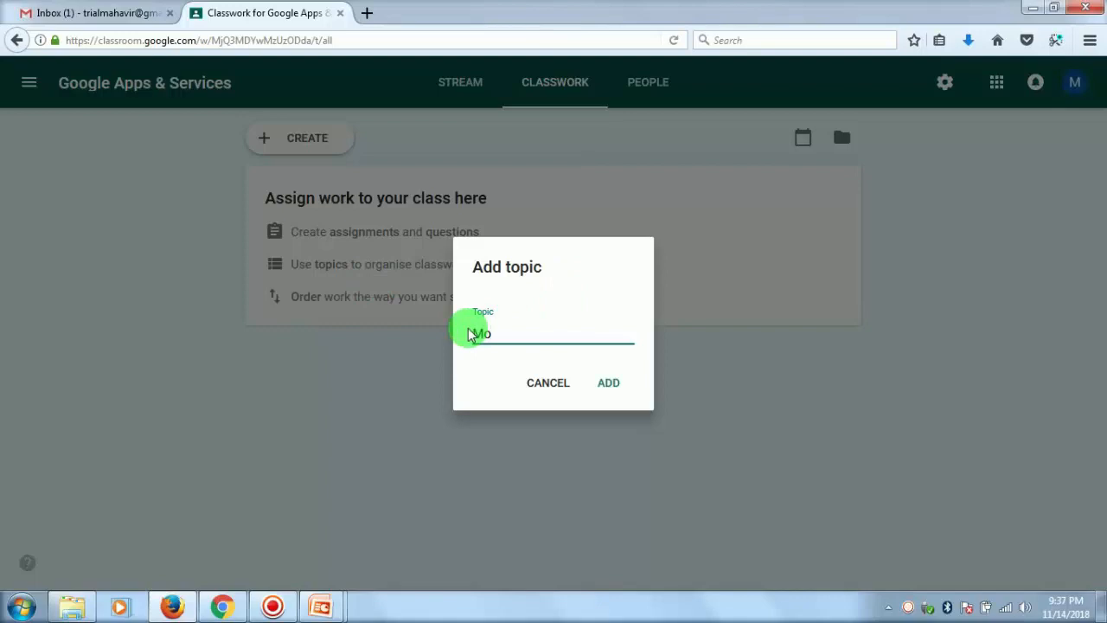
{"action": "type", "text": "Introduction"}
{"action": "left_click", "coordinate": [608, 383]}
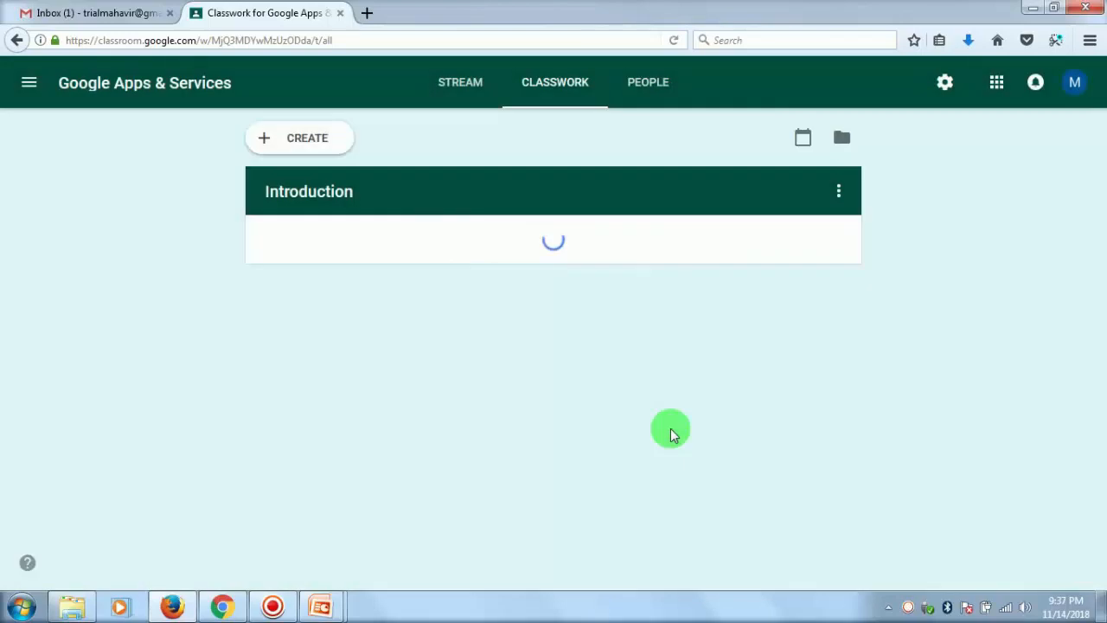
- Add a second classwork topic named "Module 1"
{"action": "left_click", "coordinate": [288, 143]}
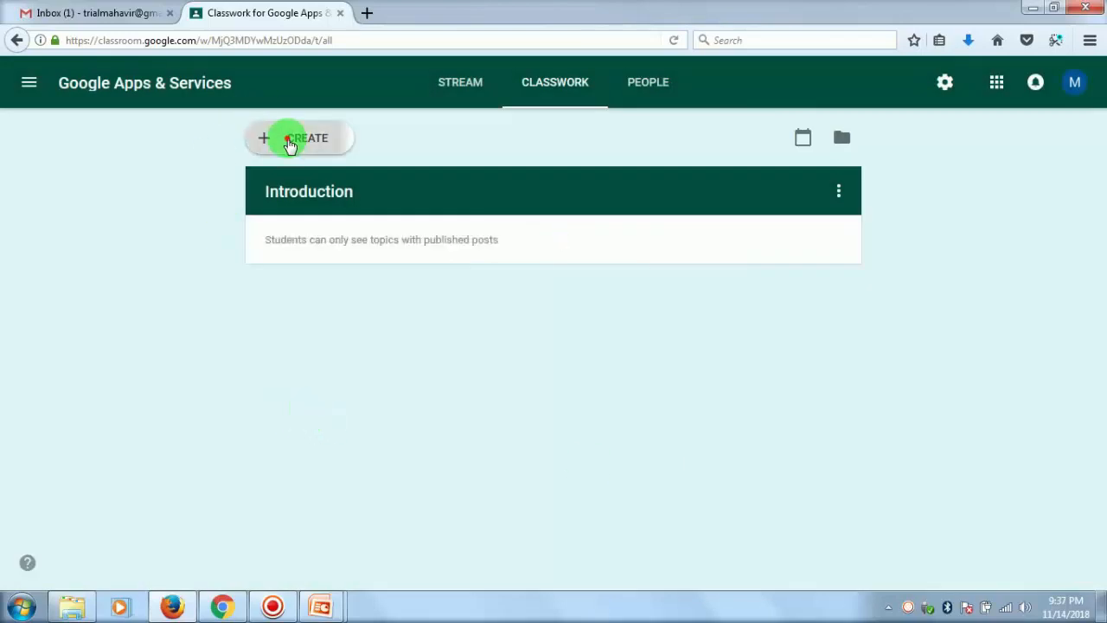
{"action": "left_click", "coordinate": [301, 337]}
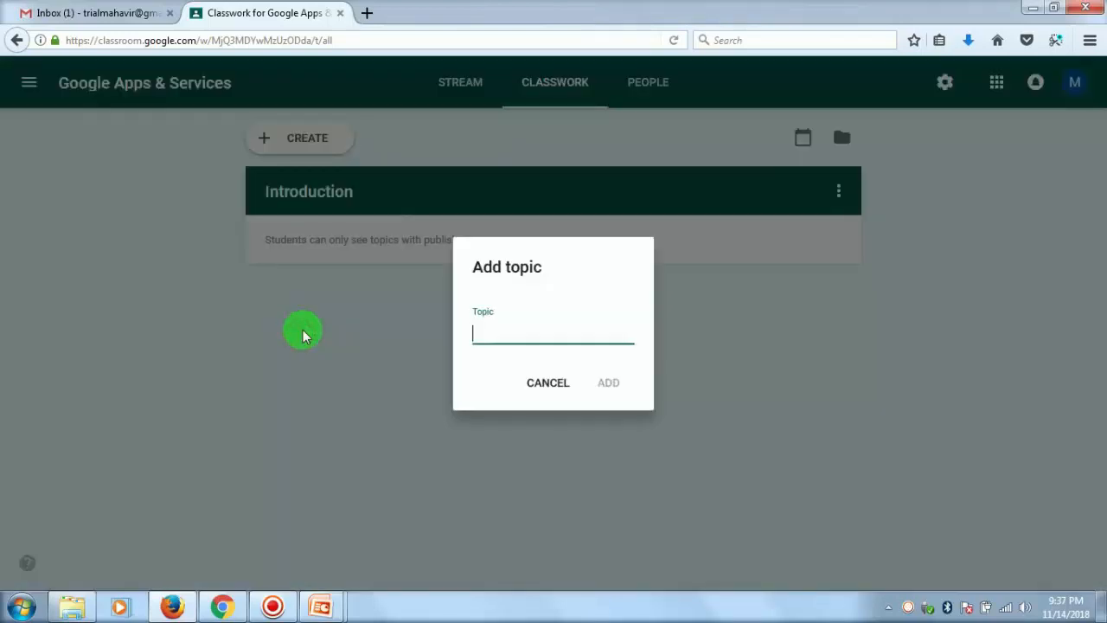
{"action": "type", "text": "Module 1"}
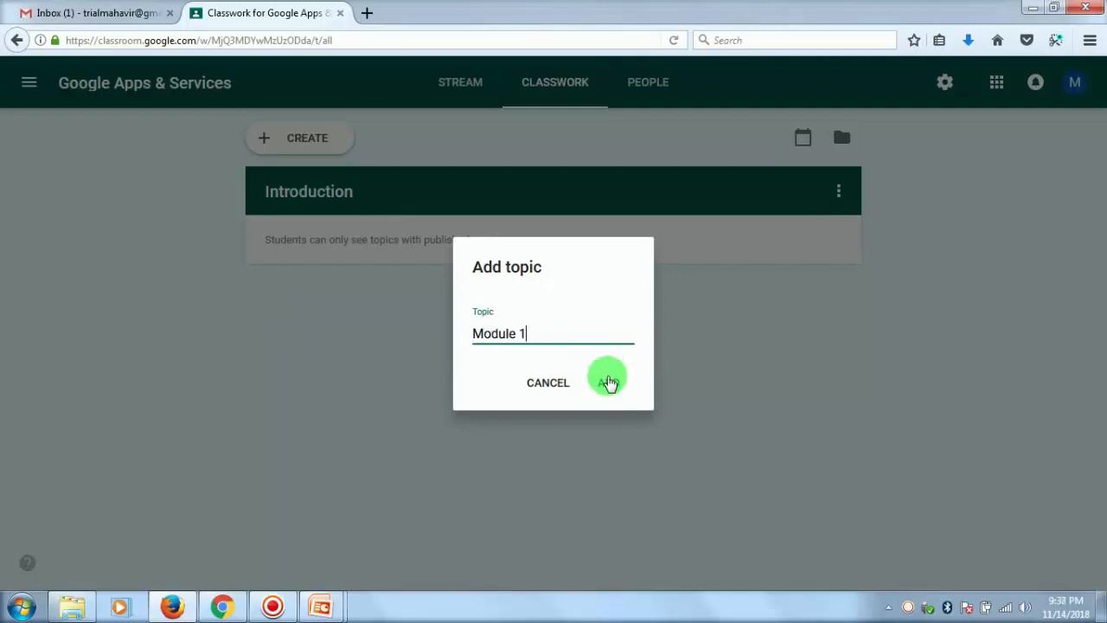
{"action": "left_click", "coordinate": [608, 382]}
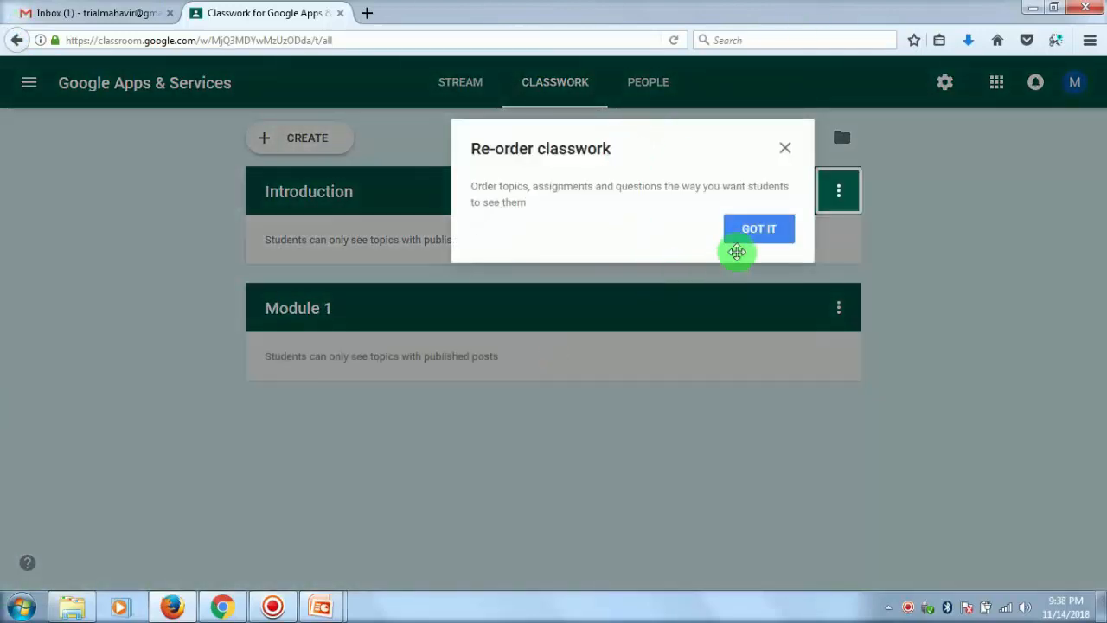
{"action": "left_click", "coordinate": [754, 230]}
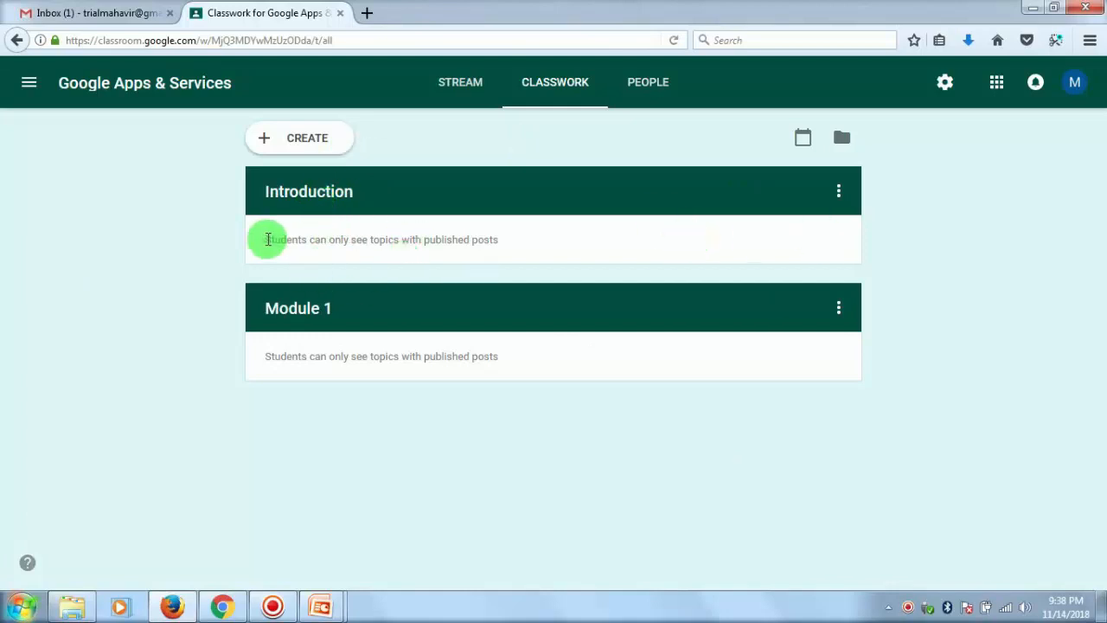
- Start a new assignment for the class and title it "Assignment 1", leaving the instructions blank
{"action": "left_click", "coordinate": [267, 141]}
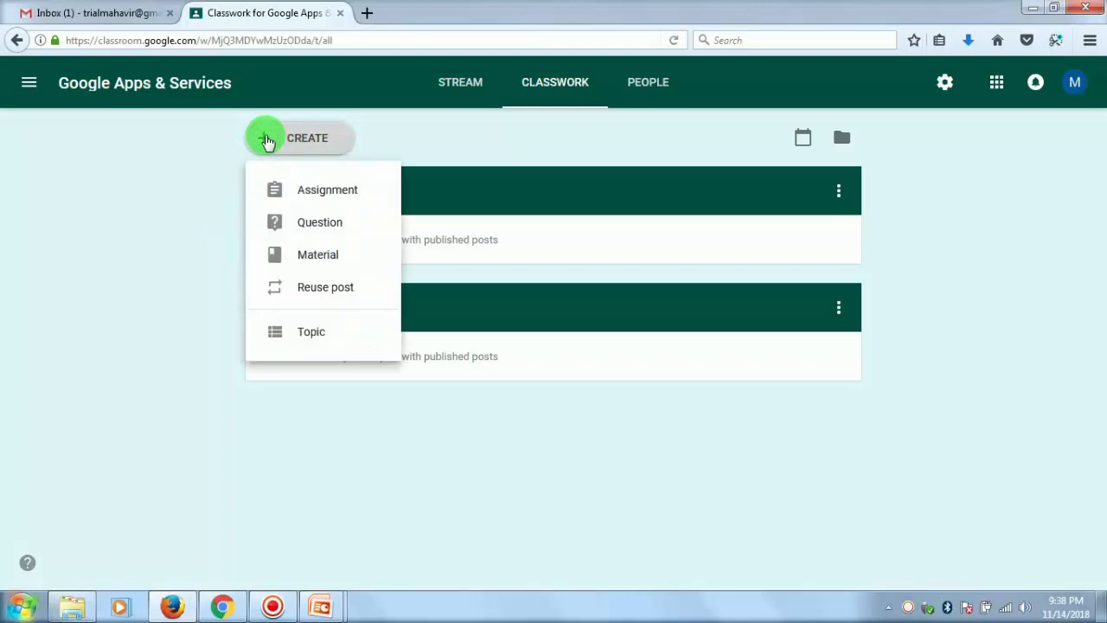
{"action": "left_click", "coordinate": [266, 140]}
{"action": "left_click", "coordinate": [299, 137]}
{"action": "left_click", "coordinate": [292, 194]}
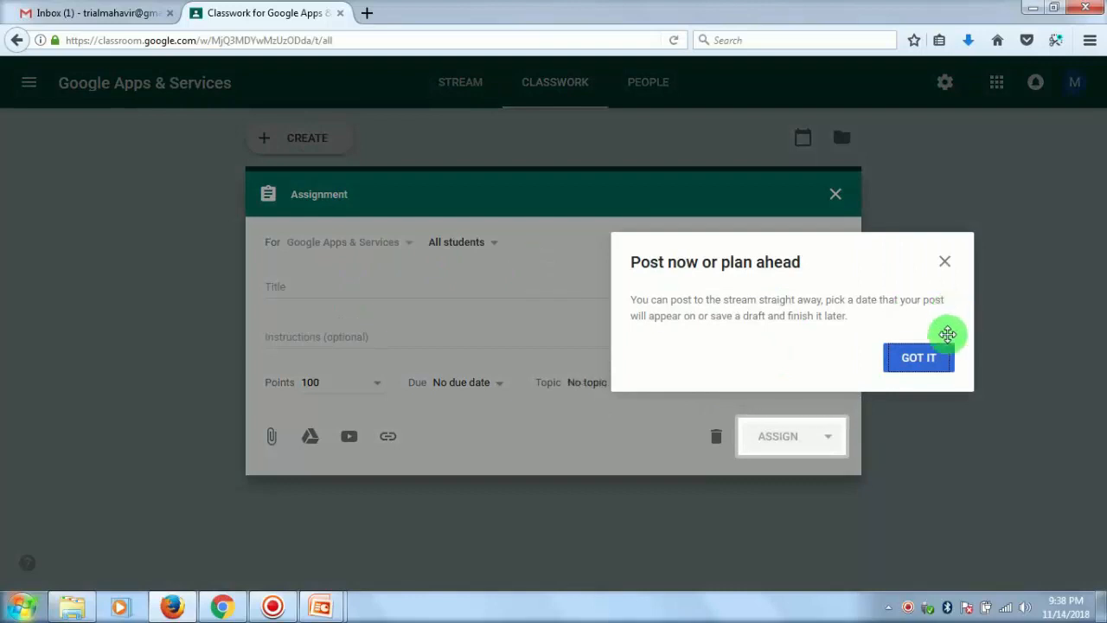
{"action": "left_click", "coordinate": [927, 356]}
{"action": "left_click", "coordinate": [333, 283]}
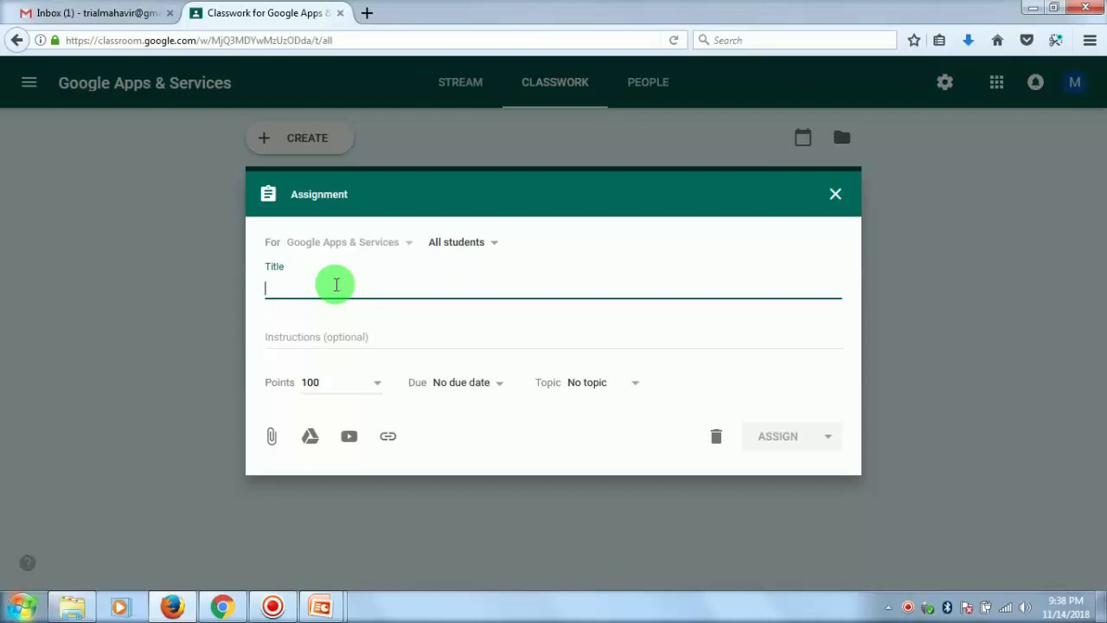
{"action": "type", "text": "Assignment 1"}
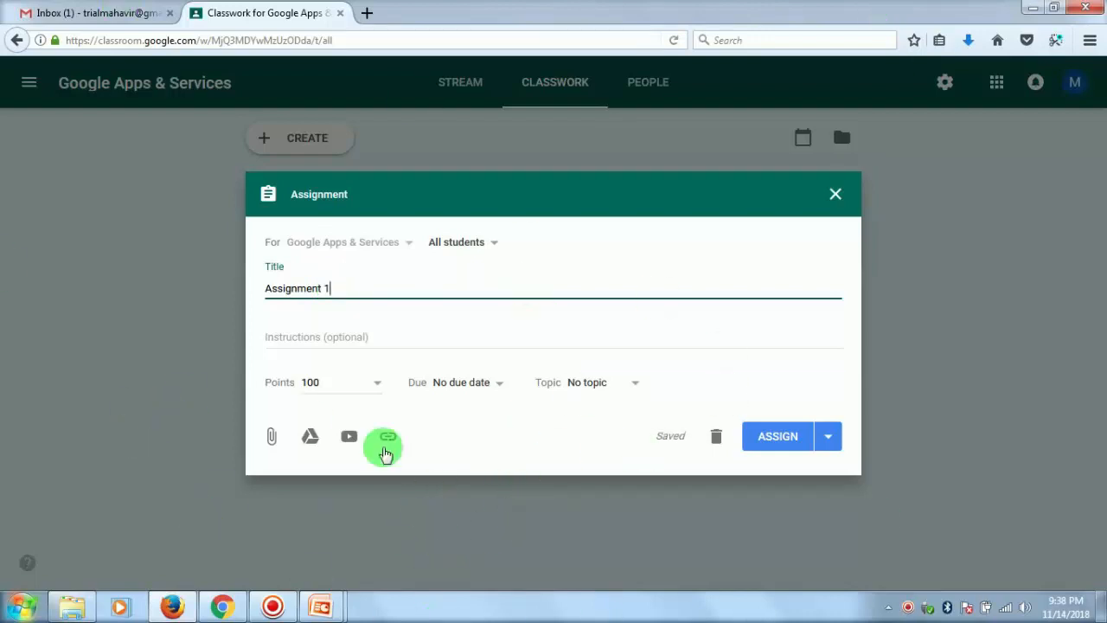
{"action": "left_click", "coordinate": [396, 344]}
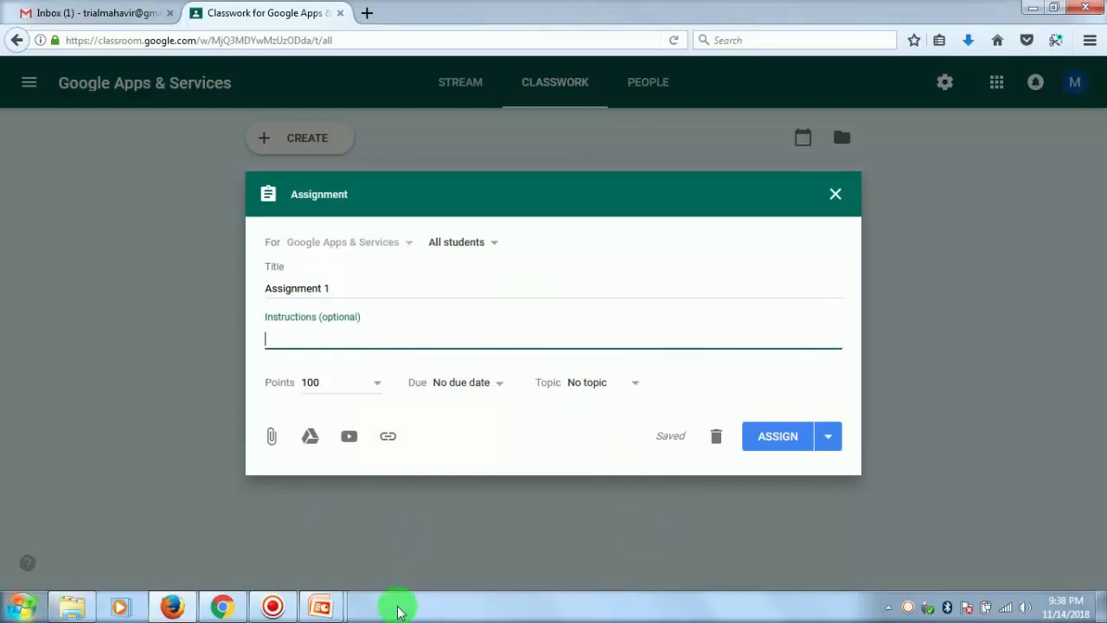
- Upload the Google.png image from the desktop as an attachment to the assignment and dismiss the sharing settings notice
{"action": "left_click", "coordinate": [270, 436]}
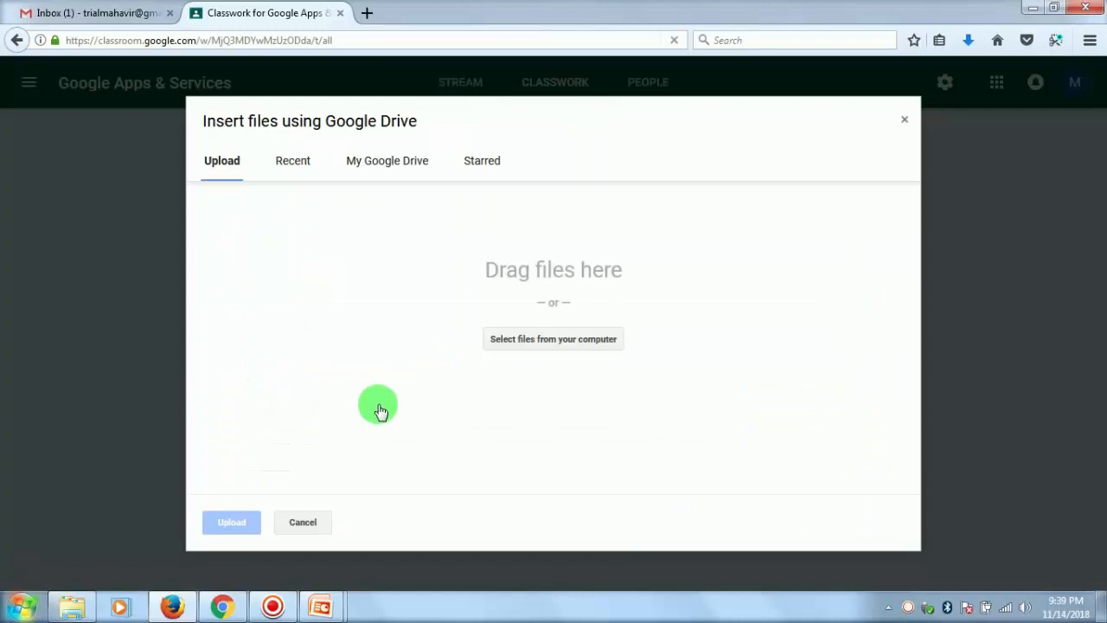
{"action": "left_click", "coordinate": [1101, 616]}
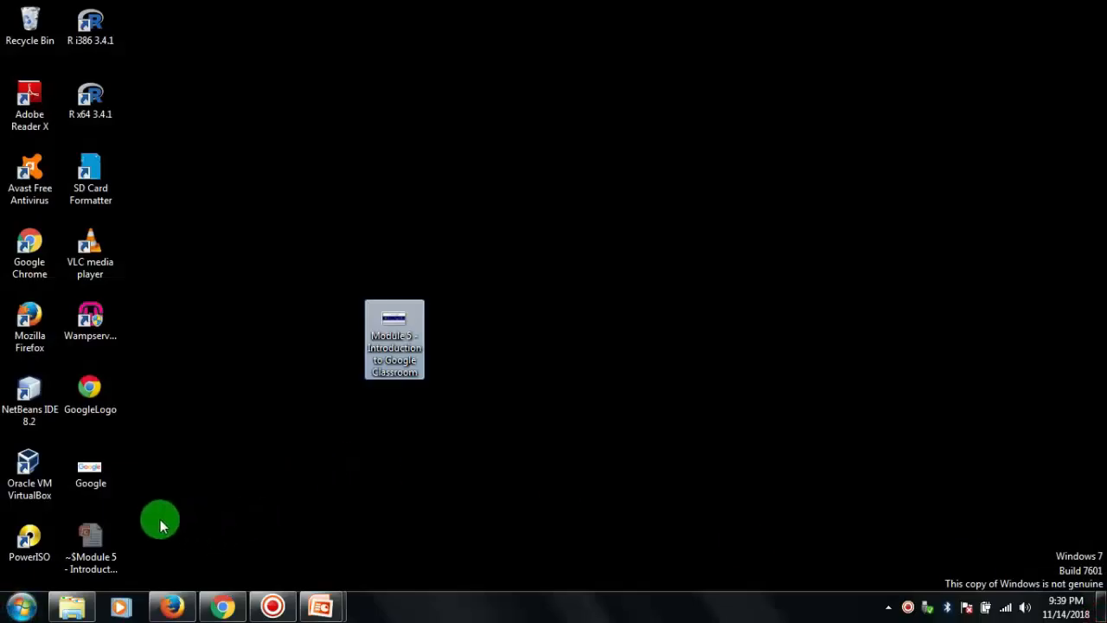
{"action": "left_click_drag", "start_coordinate": [84, 471], "coordinate": [539, 281]}
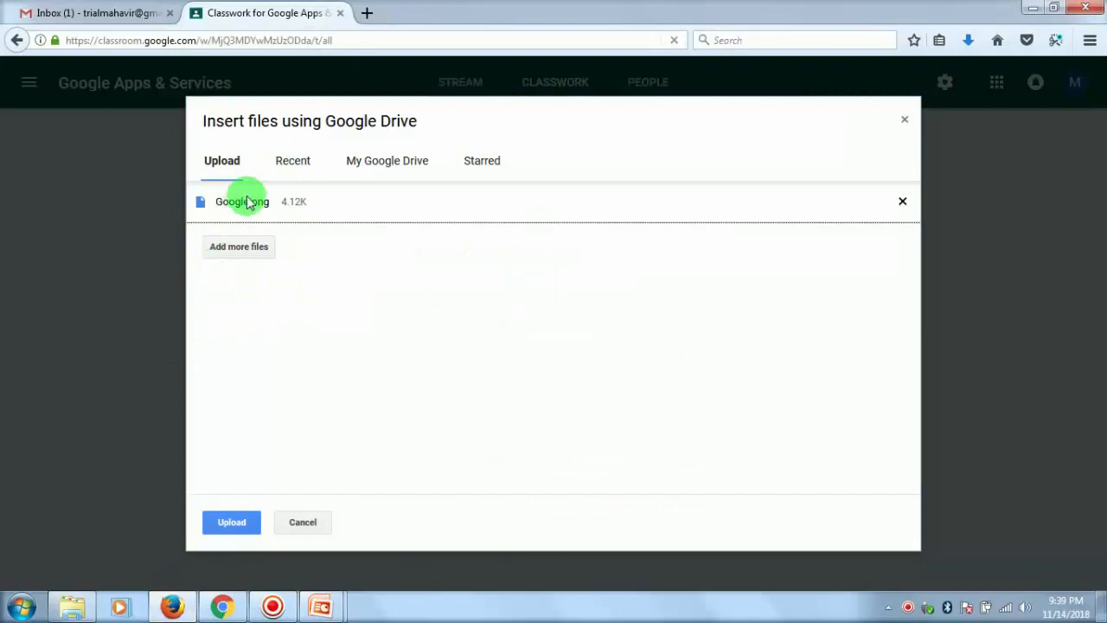
{"action": "left_click", "coordinate": [234, 522]}
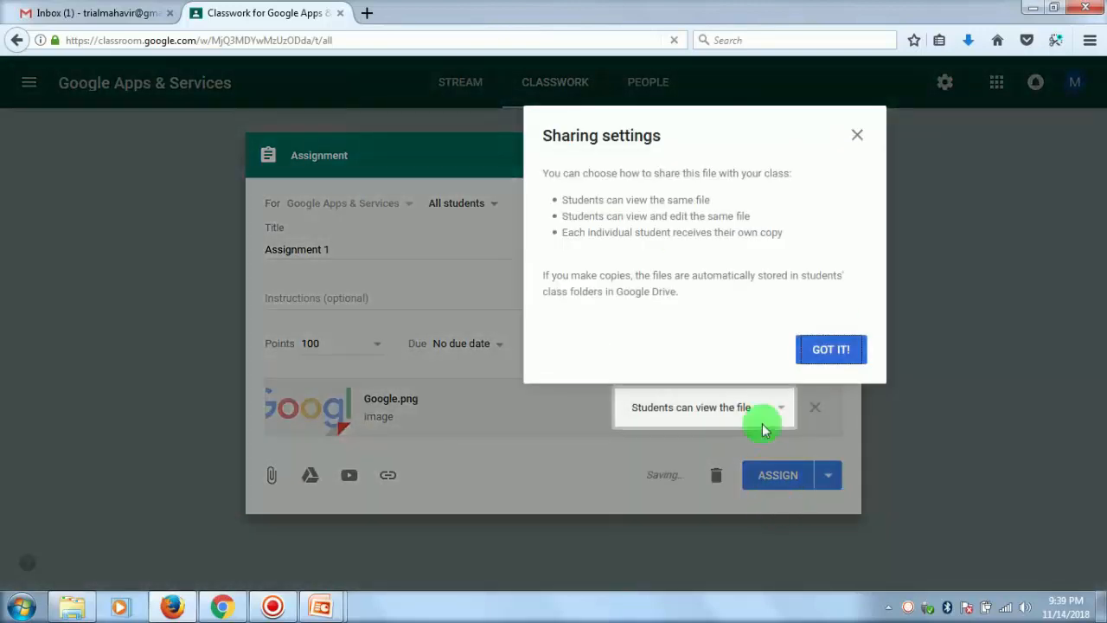
{"action": "left_click", "coordinate": [821, 354]}
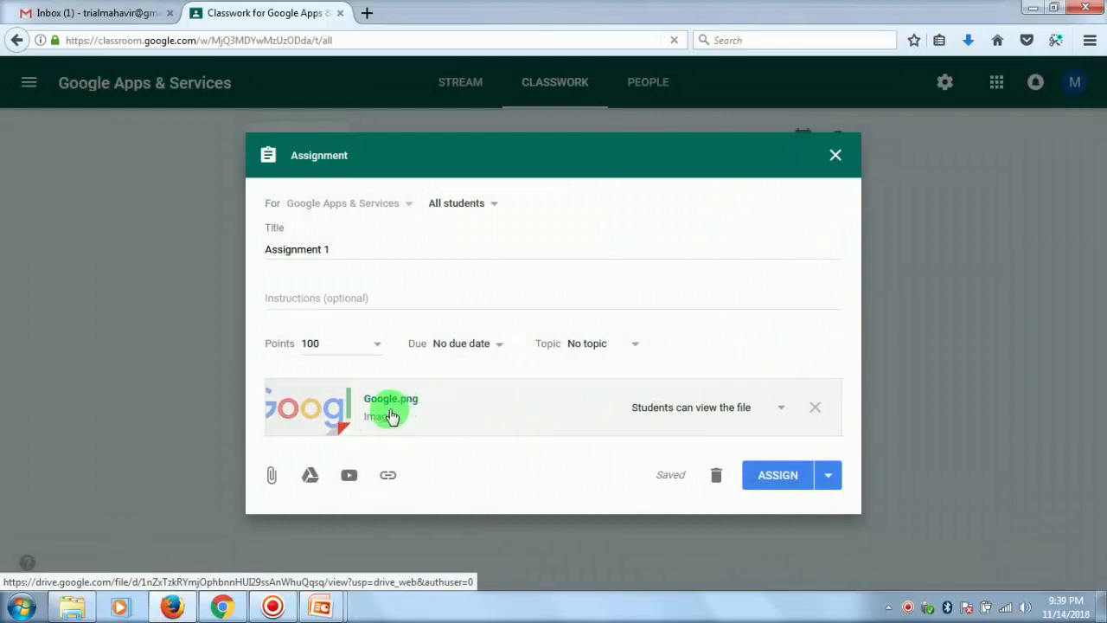
- File the assignment under the Module 1 topic and assign it to all students
{"action": "left_click", "coordinate": [636, 345]}
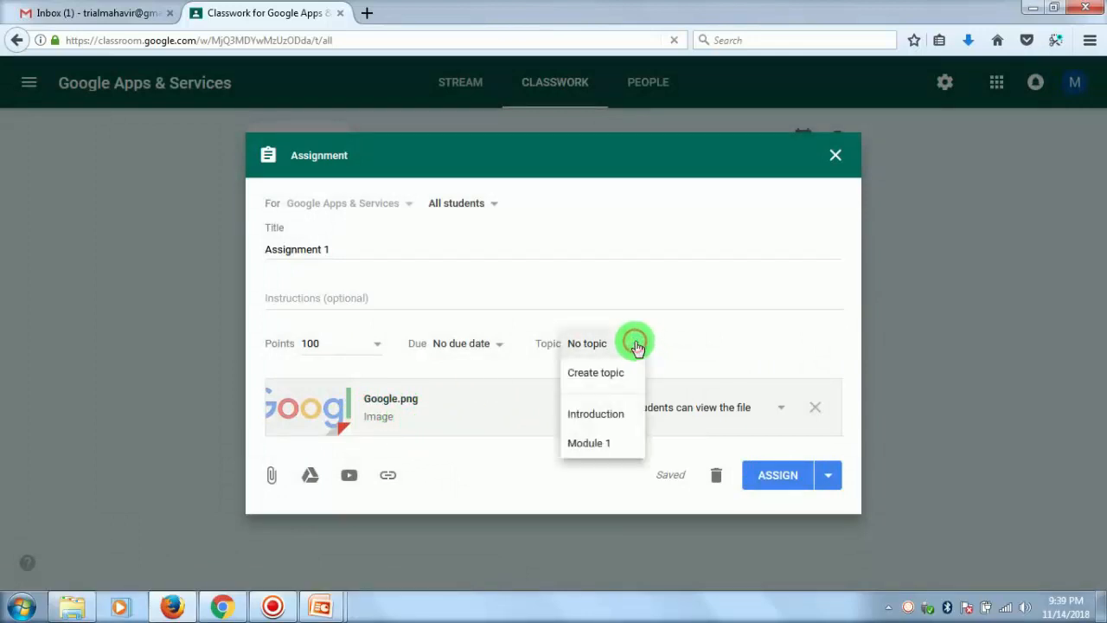
{"action": "left_click", "coordinate": [605, 445]}
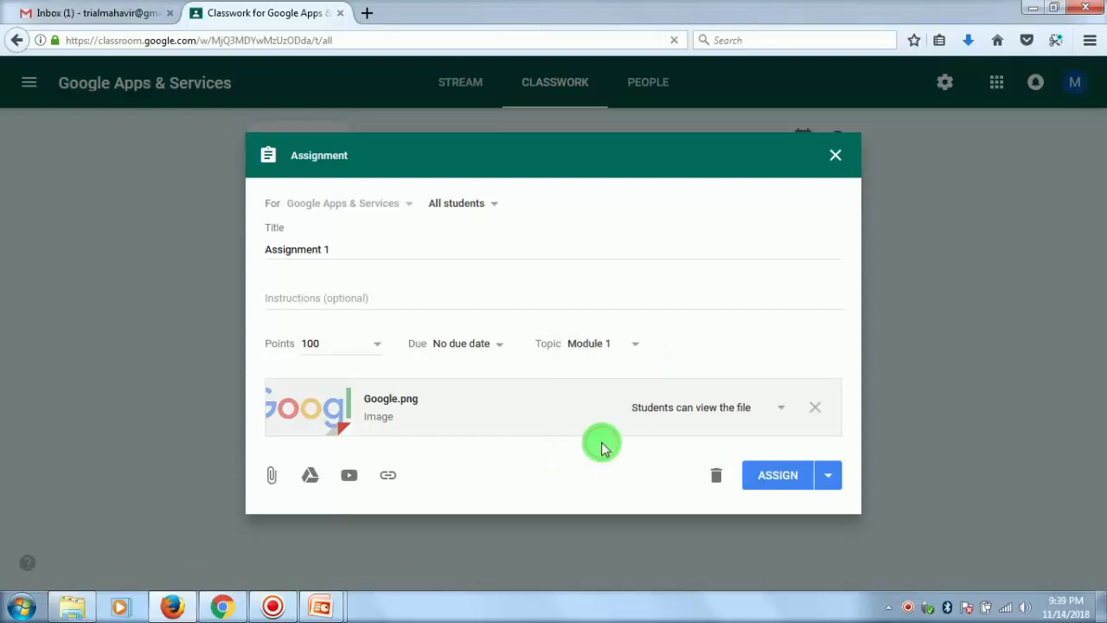
{"action": "left_click", "coordinate": [778, 477]}
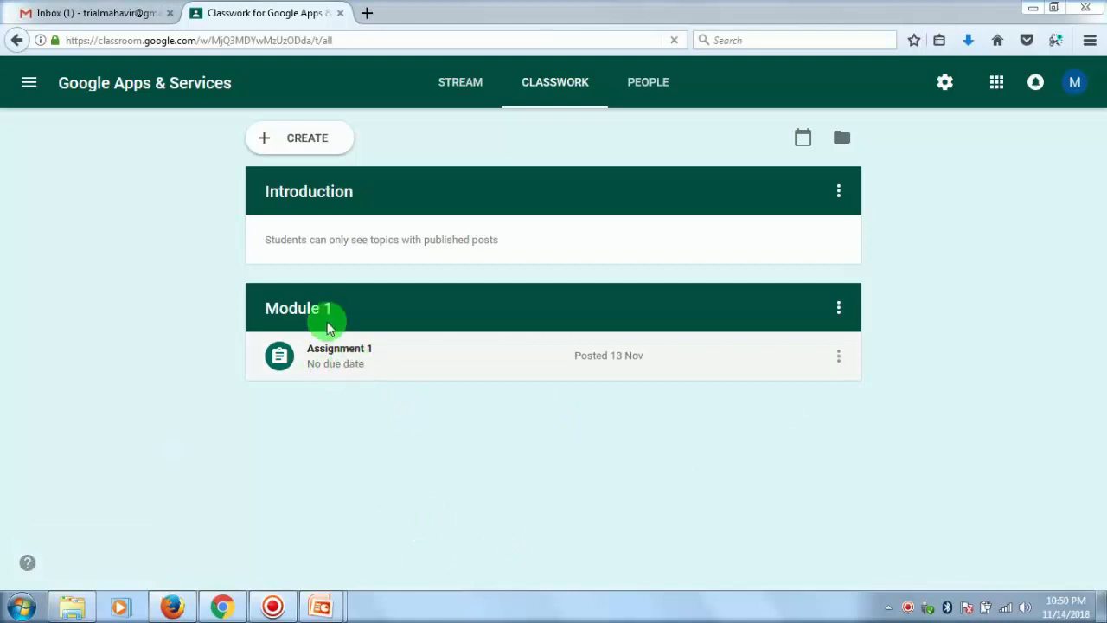
- Start a new material post and open the YouTube video search for its attachment
{"action": "left_click", "coordinate": [292, 136]}
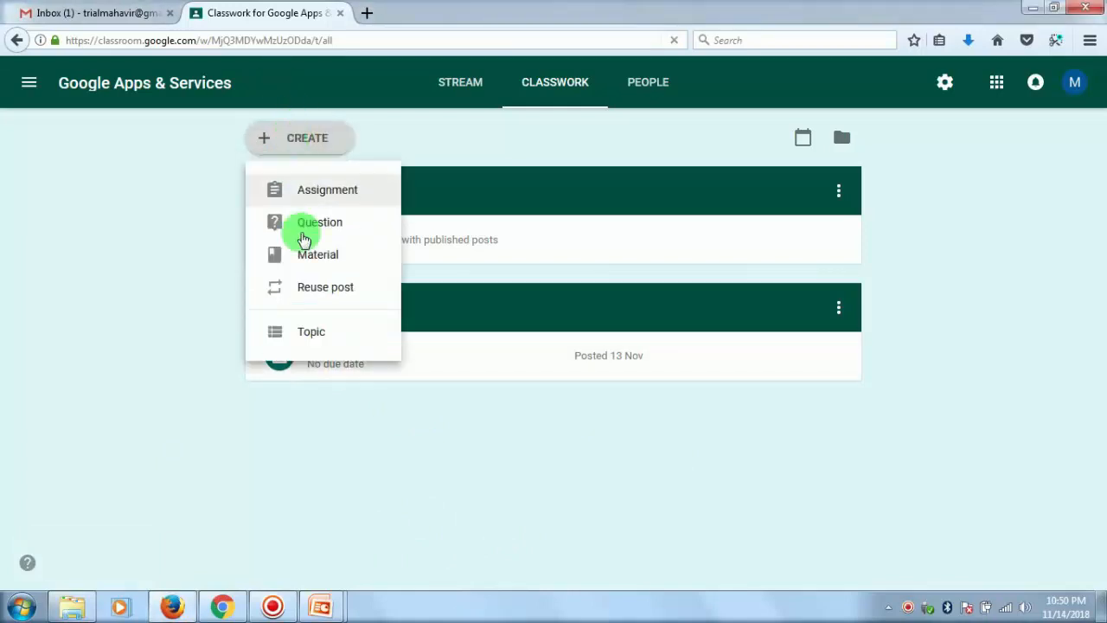
{"action": "left_click", "coordinate": [313, 256]}
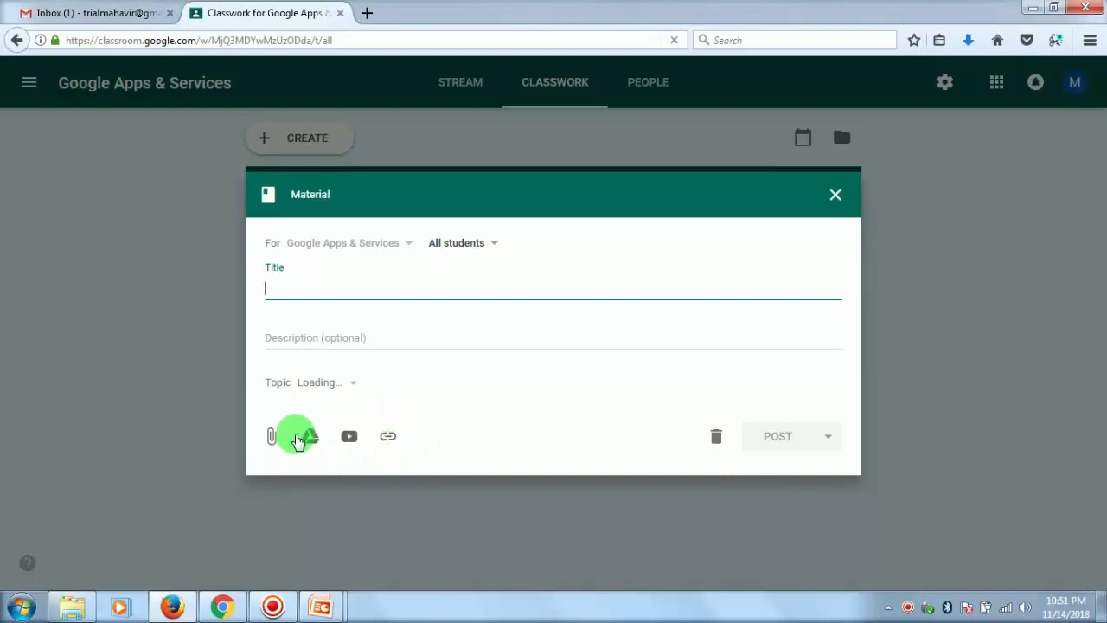
{"action": "double_click", "coordinate": [672, 242]}
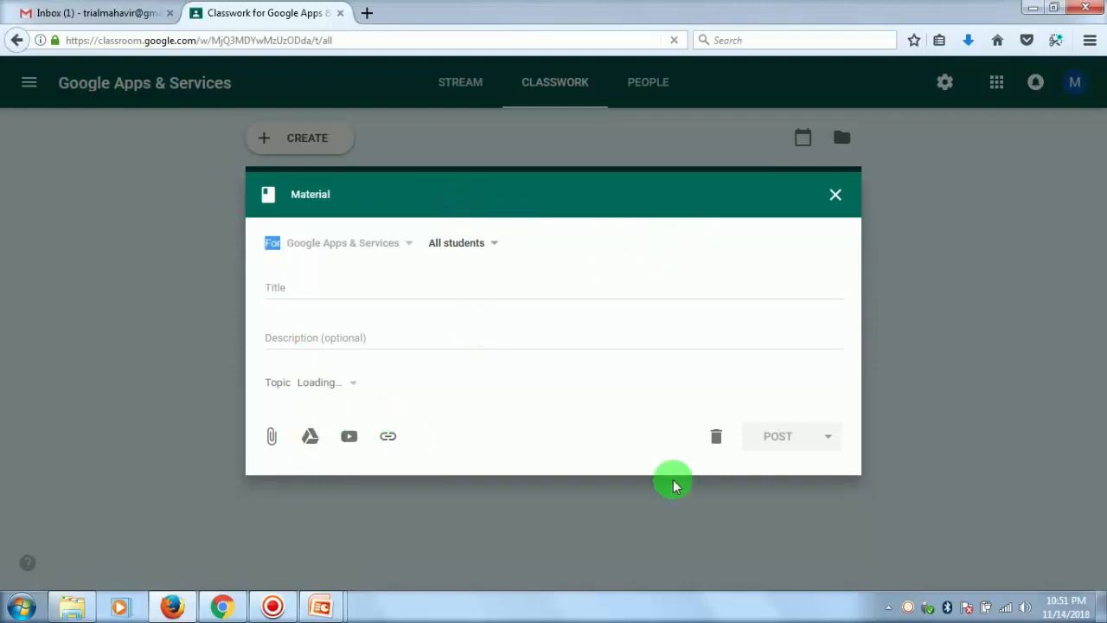
{"action": "left_click", "coordinate": [349, 436]}
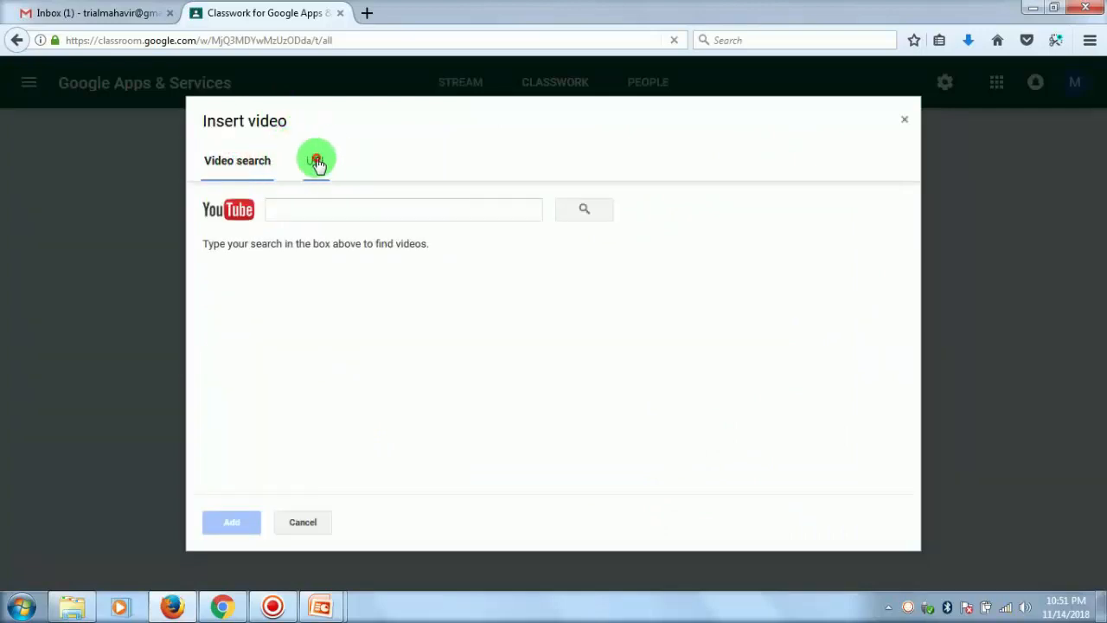
{"action": "left_click", "coordinate": [316, 162]}
{"action": "left_click", "coordinate": [239, 161]}
{"action": "left_click", "coordinate": [346, 210]}
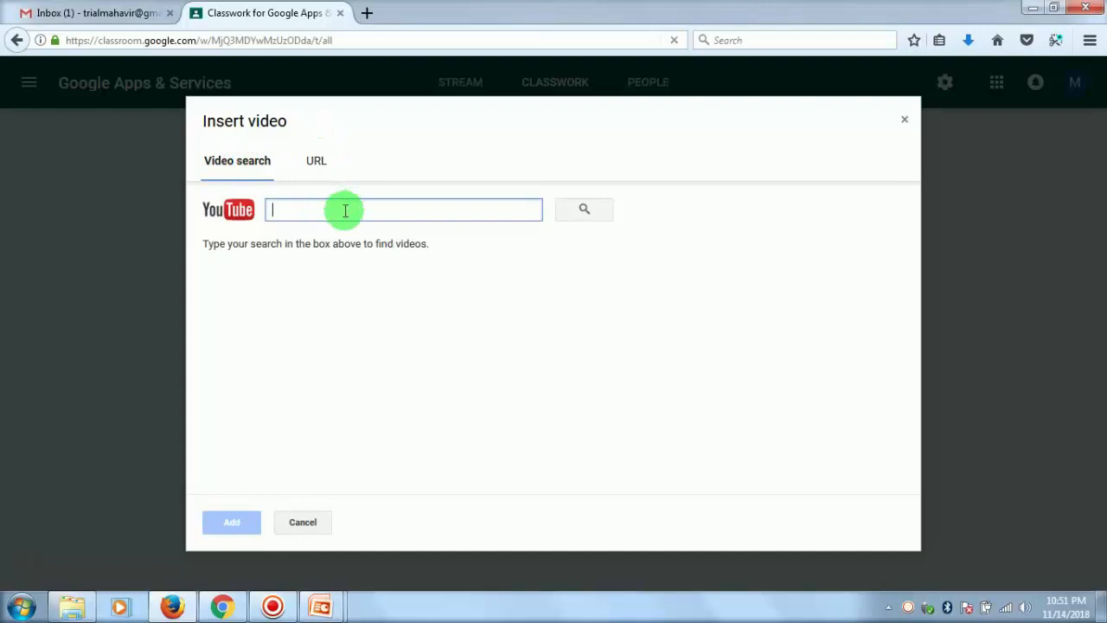
- Open YouTube in a new browser tab and search for "google drive how to use"
{"action": "left_click", "coordinate": [367, 13]}
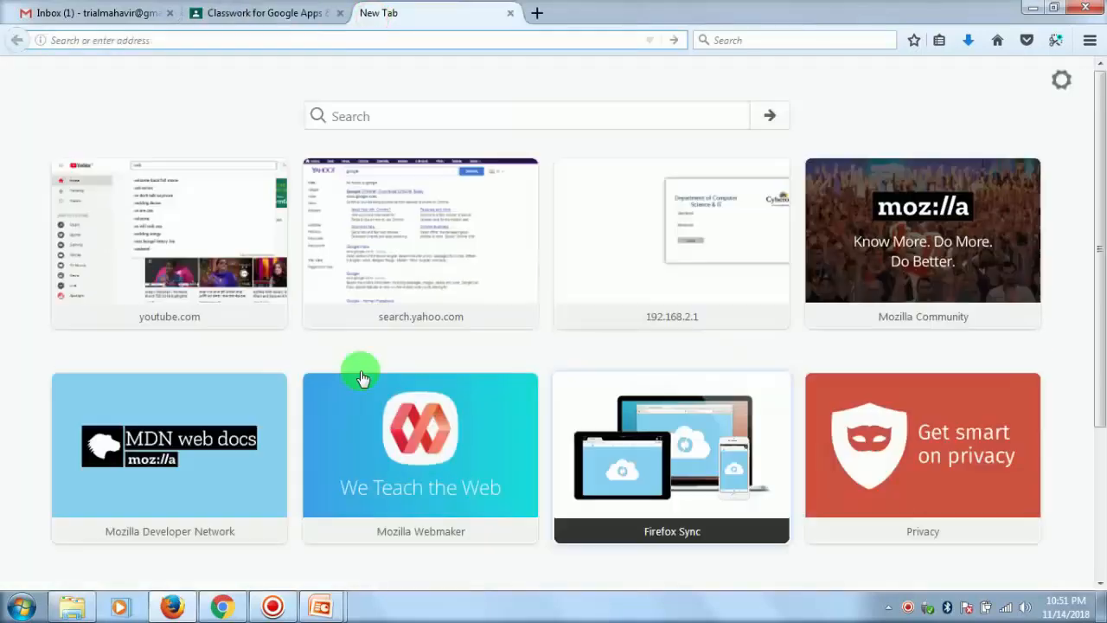
{"action": "left_click", "coordinate": [166, 227]}
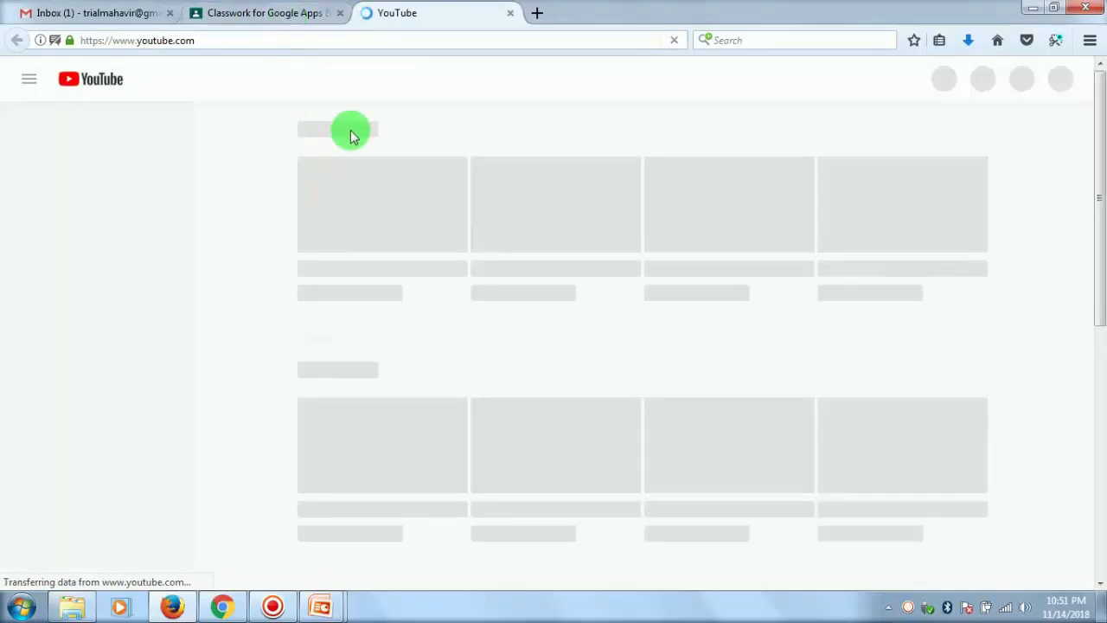
{"action": "left_click", "coordinate": [383, 77]}
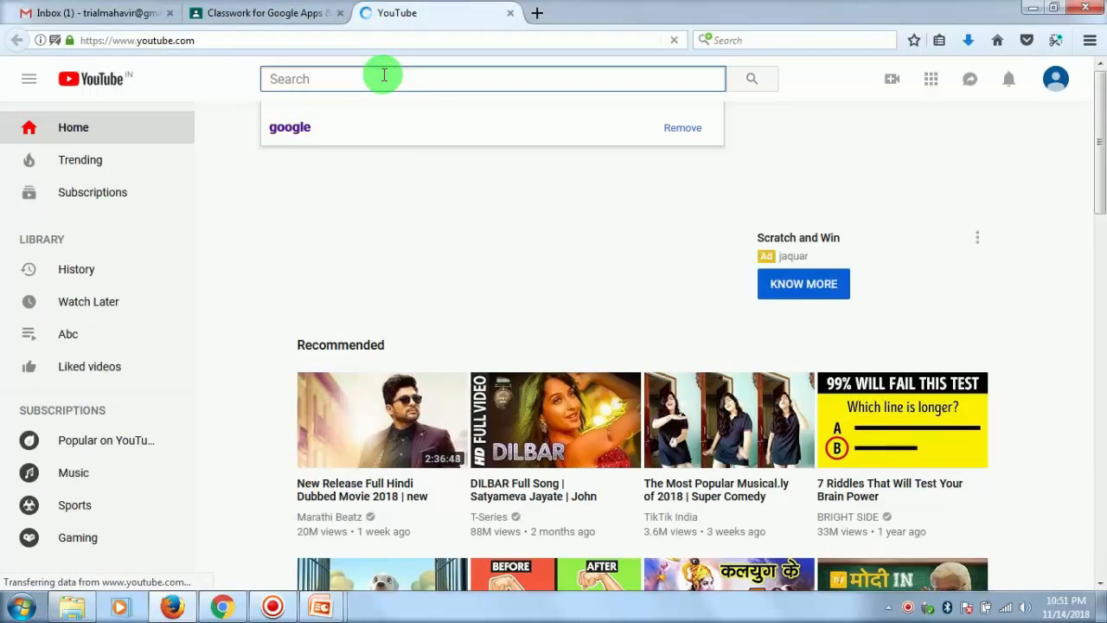
{"action": "type", "text": "google drive"}
{"action": "left_click", "coordinate": [380, 126]}
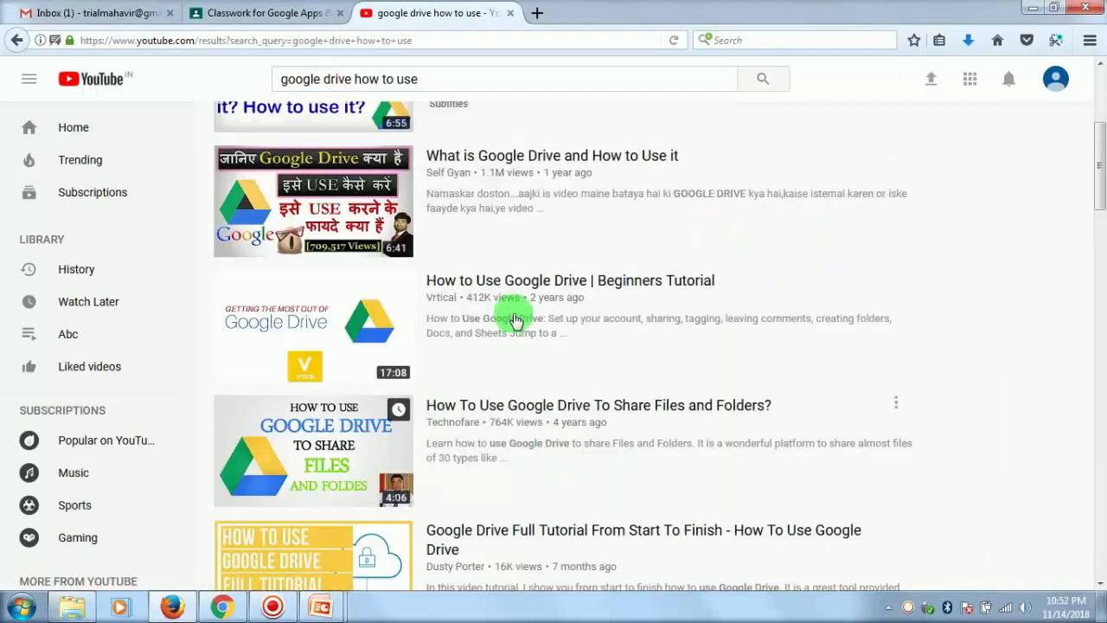
- Copy the link address of the "How to Use Google Drive | Beginners Tutorial" video from the search results
{"action": "right_click", "coordinate": [514, 279]}
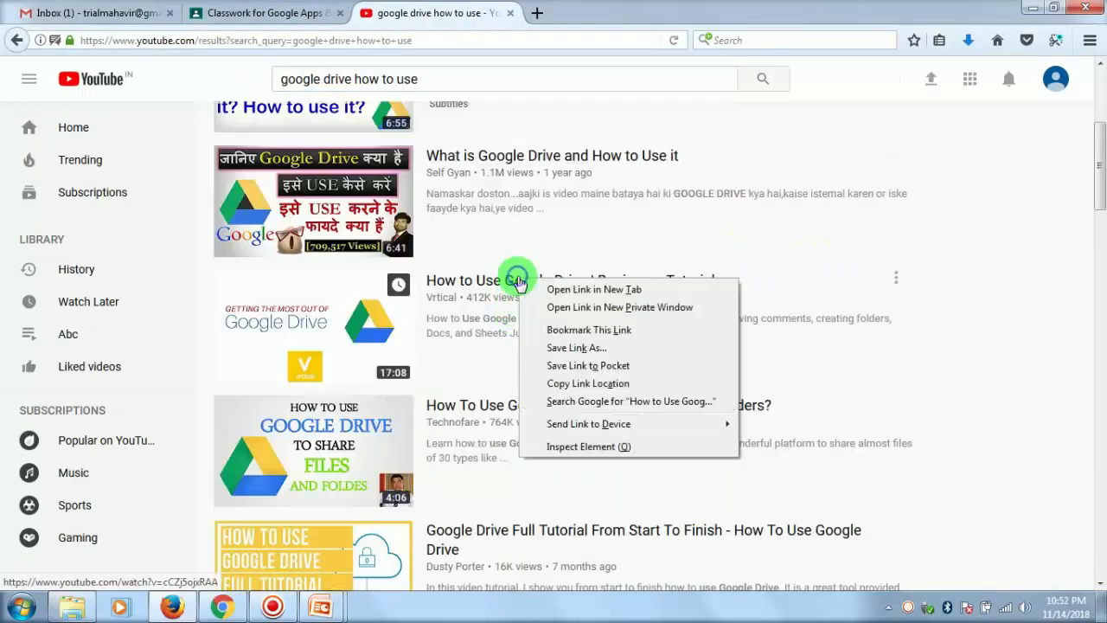
{"action": "left_click", "coordinate": [602, 385]}
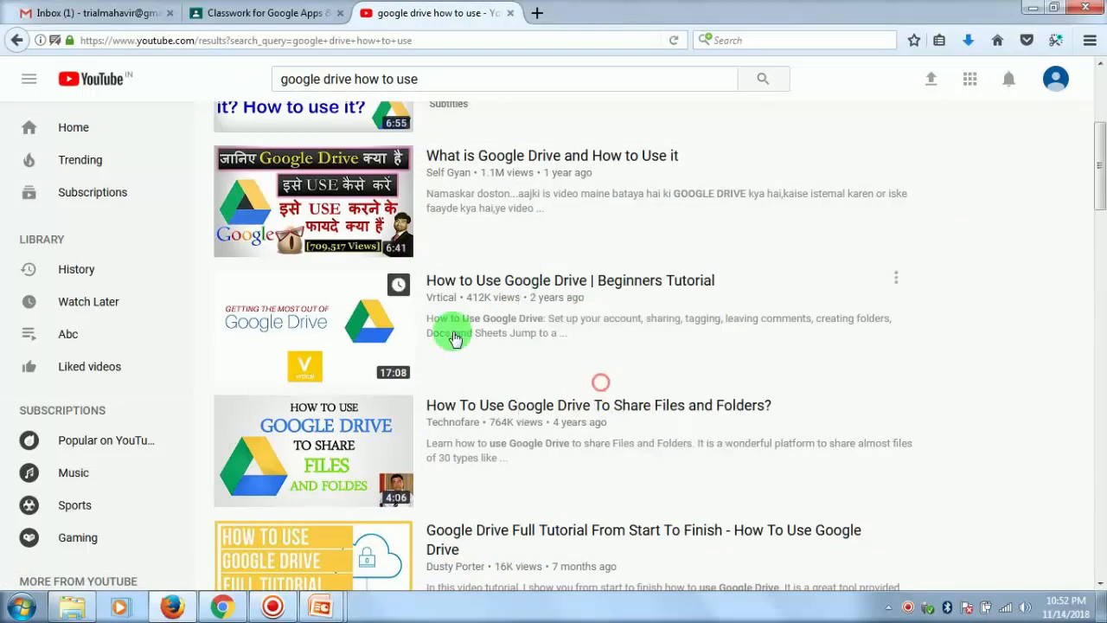
{"action": "right_click", "coordinate": [322, 298]}
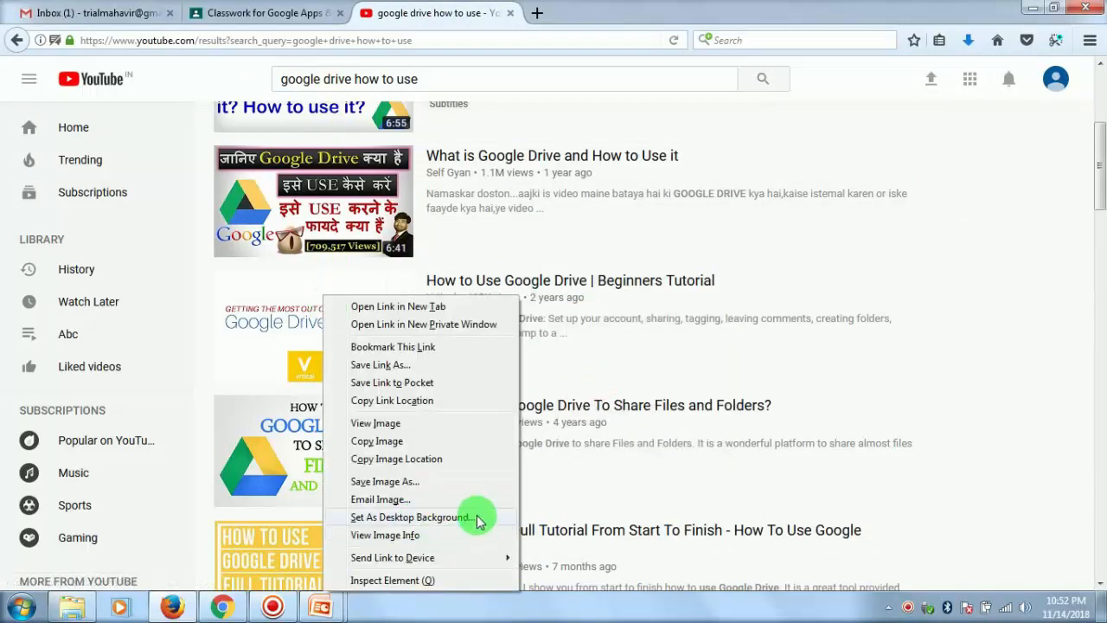
{"action": "left_click", "coordinate": [435, 400]}
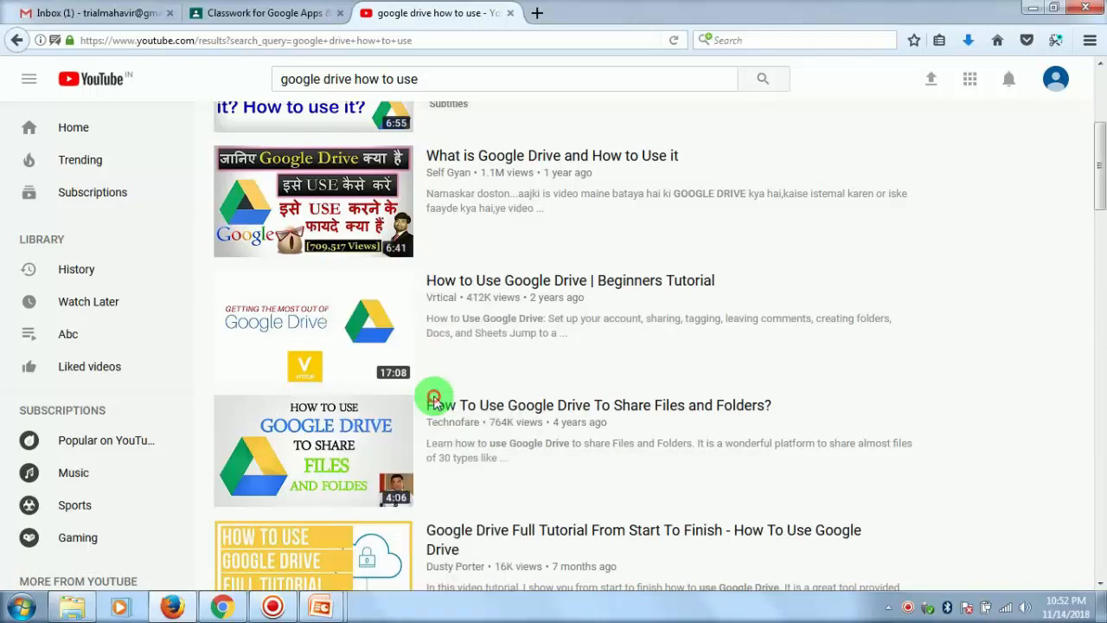
- Return to Google Classroom, find the video with the copied link, and attach it to the material post
{"action": "left_click", "coordinate": [270, 8]}
{"action": "left_click", "coordinate": [338, 209]}
{"action": "key", "text": "ctrl+a"}
{"action": "key", "text": "ctrl+v"}
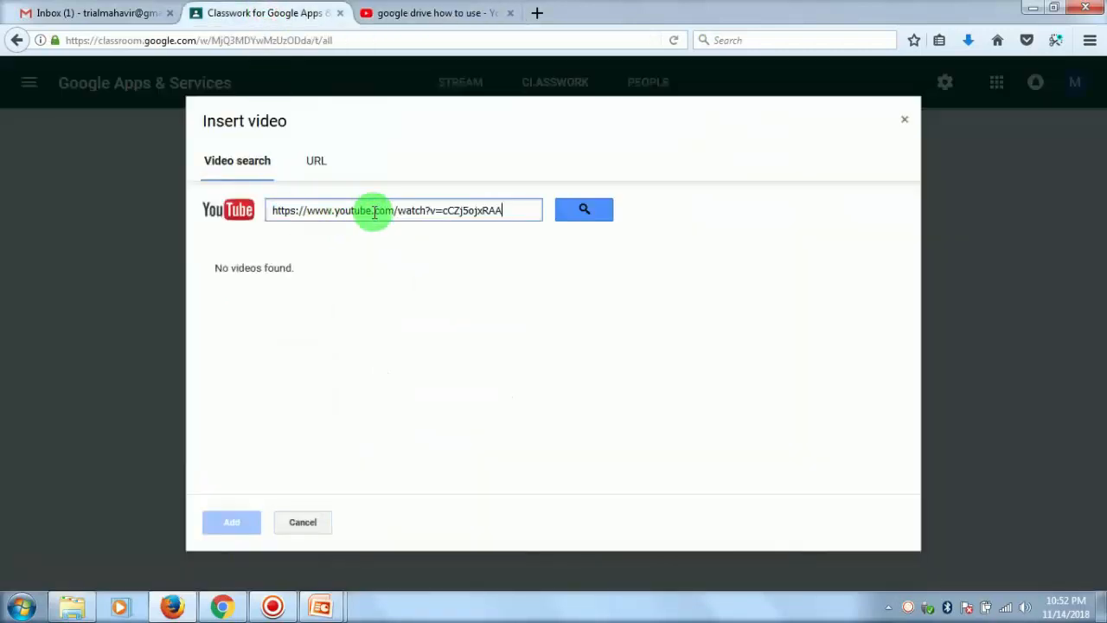
{"action": "left_click", "coordinate": [582, 211]}
{"action": "left_click", "coordinate": [370, 279]}
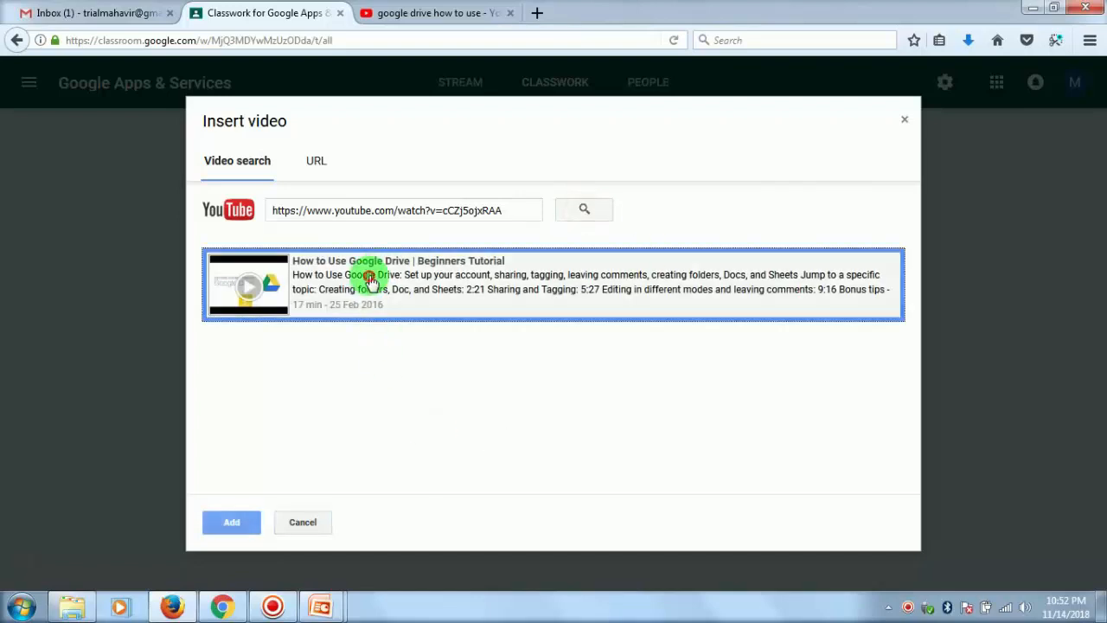
{"action": "left_click", "coordinate": [234, 522]}
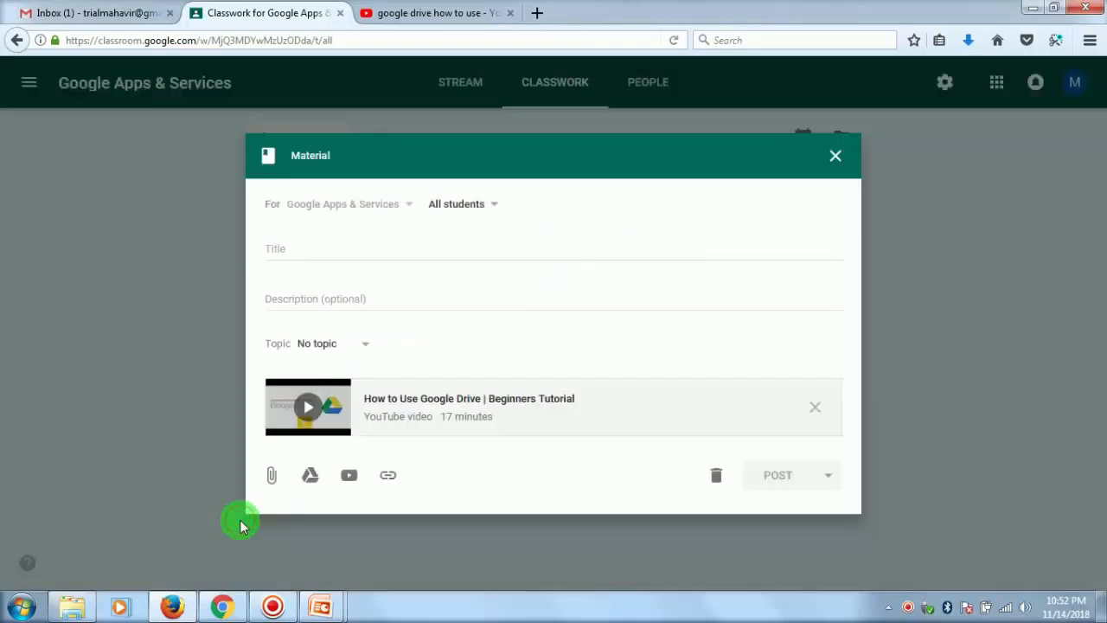
- Place the material under the Module 1 topic, title it "Using Google Drive", and post it
{"action": "left_click", "coordinate": [363, 350]}
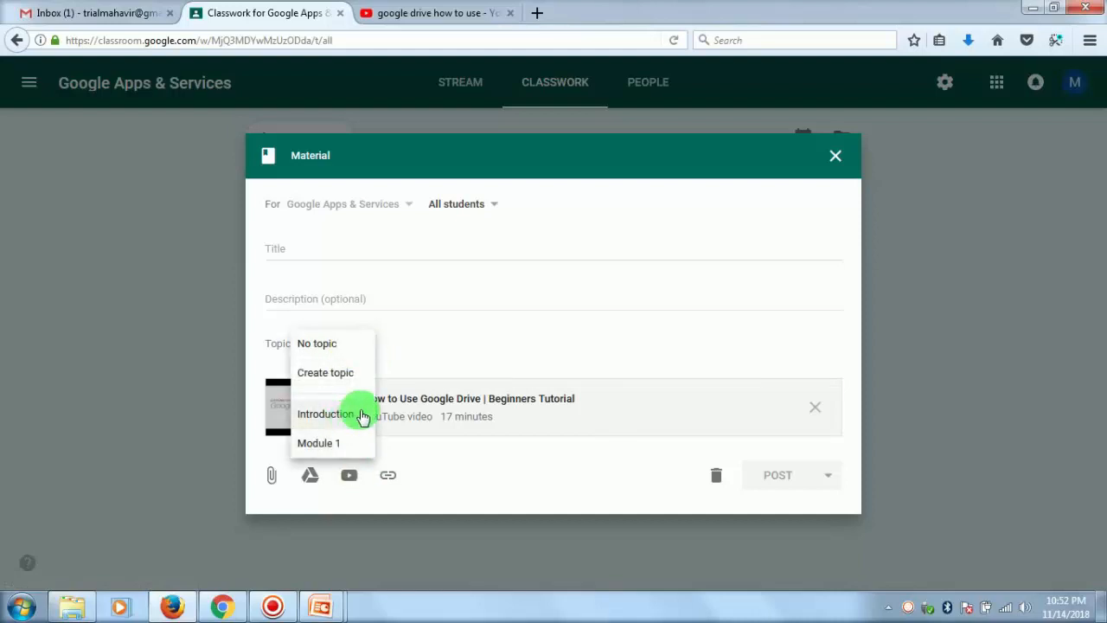
{"action": "left_click", "coordinate": [328, 451]}
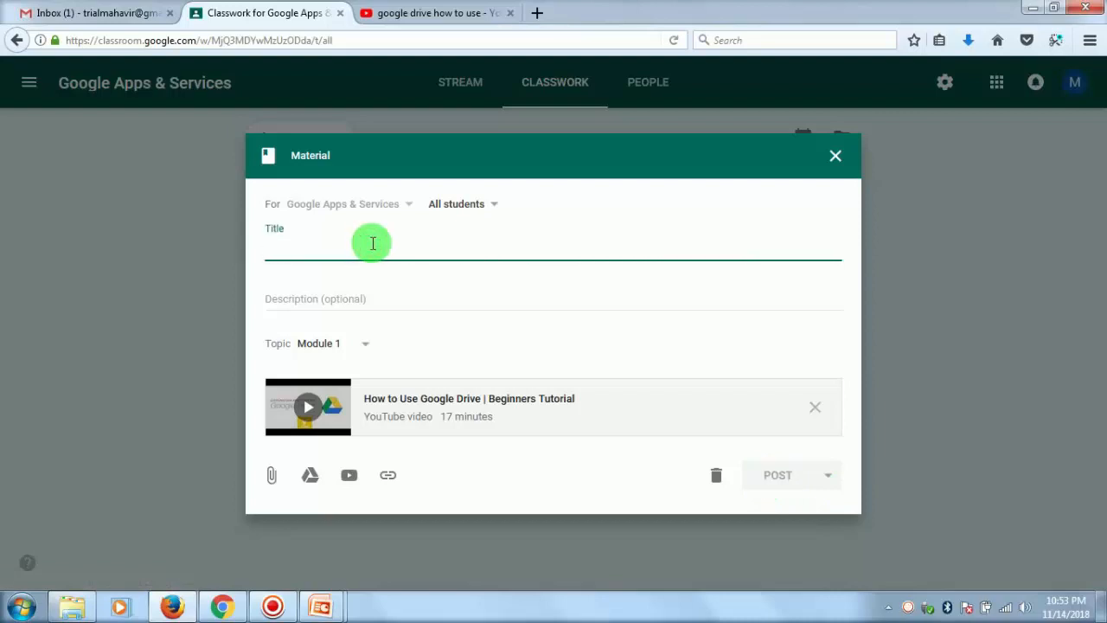
{"action": "type", "text": "Using Google Drive"}
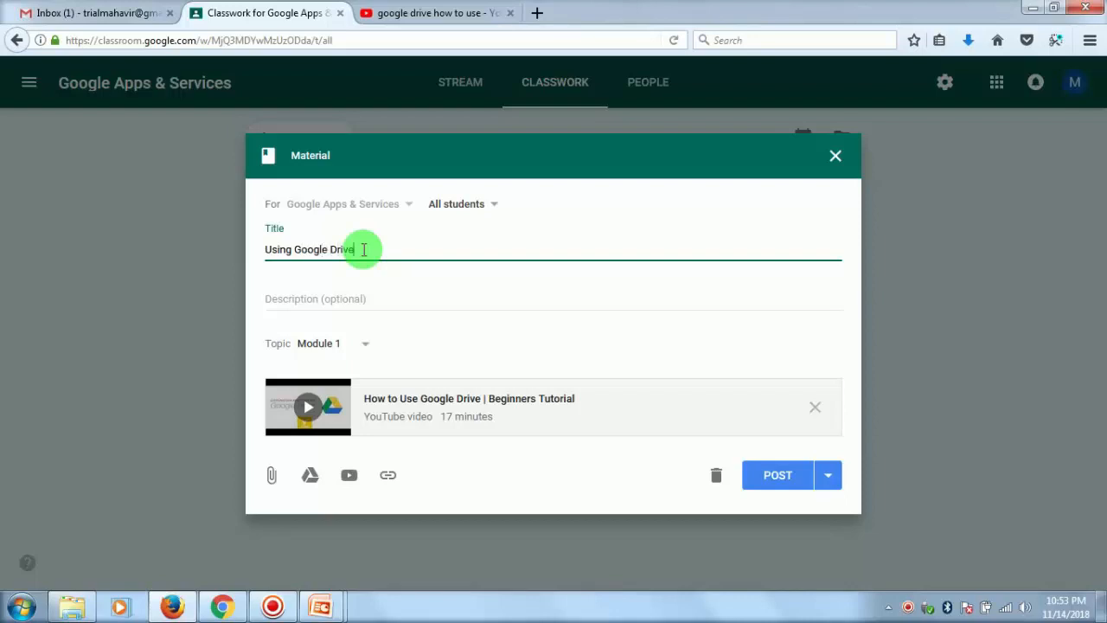
{"action": "left_click", "coordinate": [778, 474]}
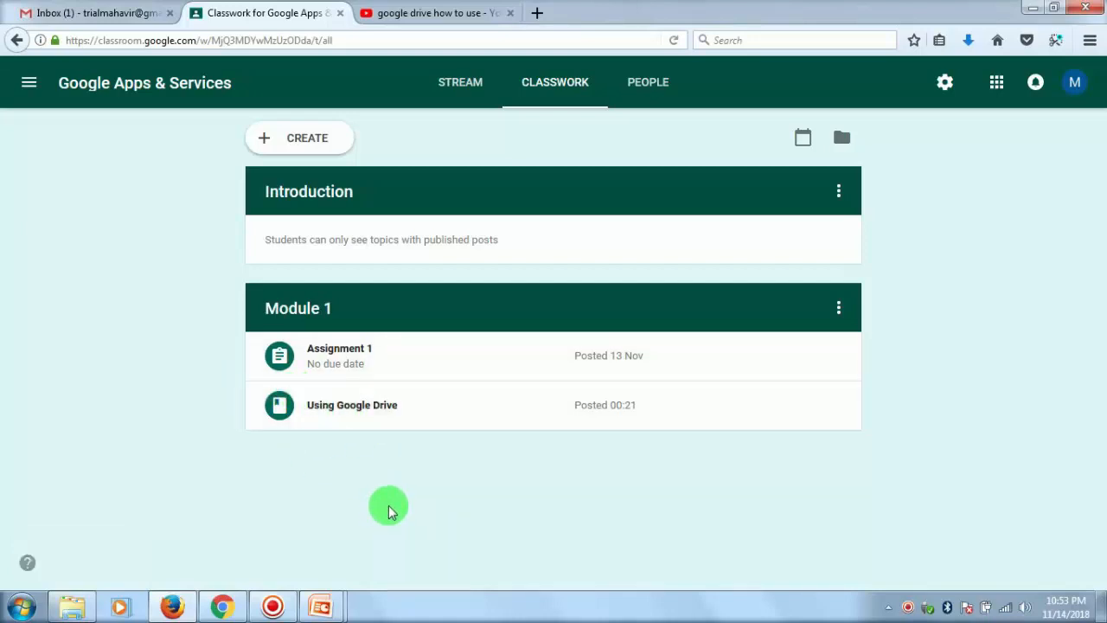
- Start a new material post in the class's classwork
{"action": "left_click", "coordinate": [292, 137]}
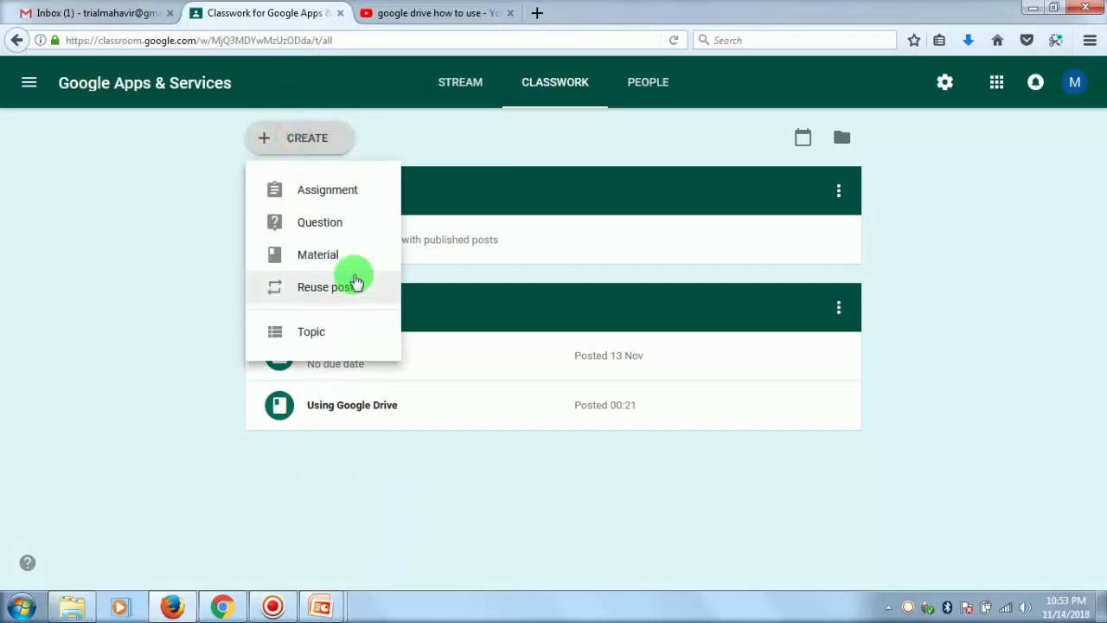
{"action": "left_click", "coordinate": [318, 260]}
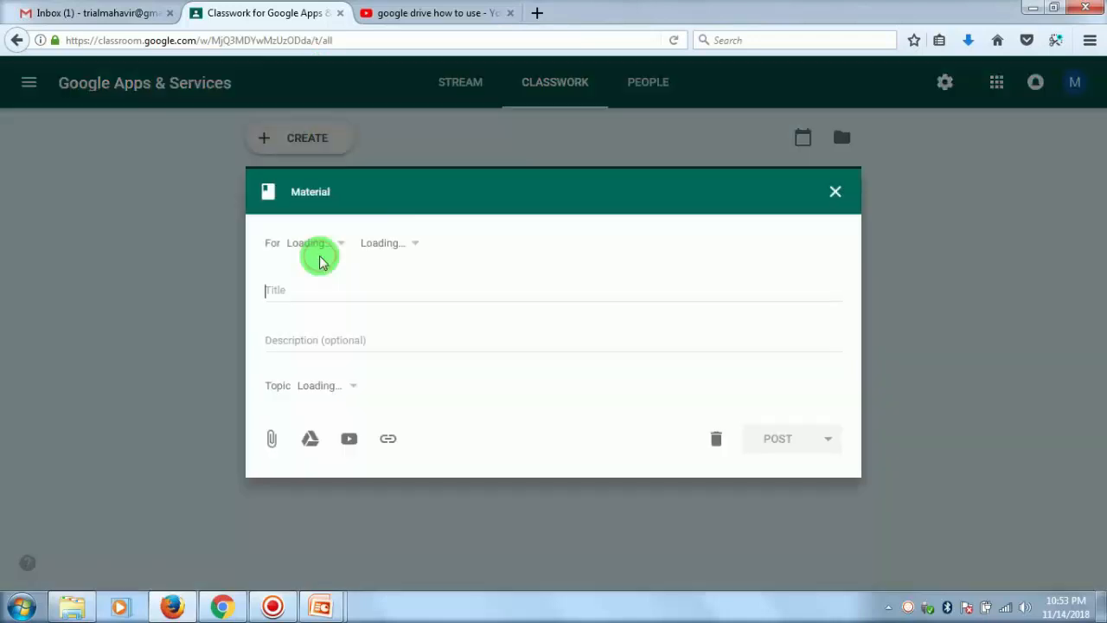
{"action": "left_click", "coordinate": [390, 438]}
{"action": "left_click", "coordinate": [527, 381]}
- Open the Google homepage in a new browser tab
{"action": "left_click", "coordinate": [537, 16]}
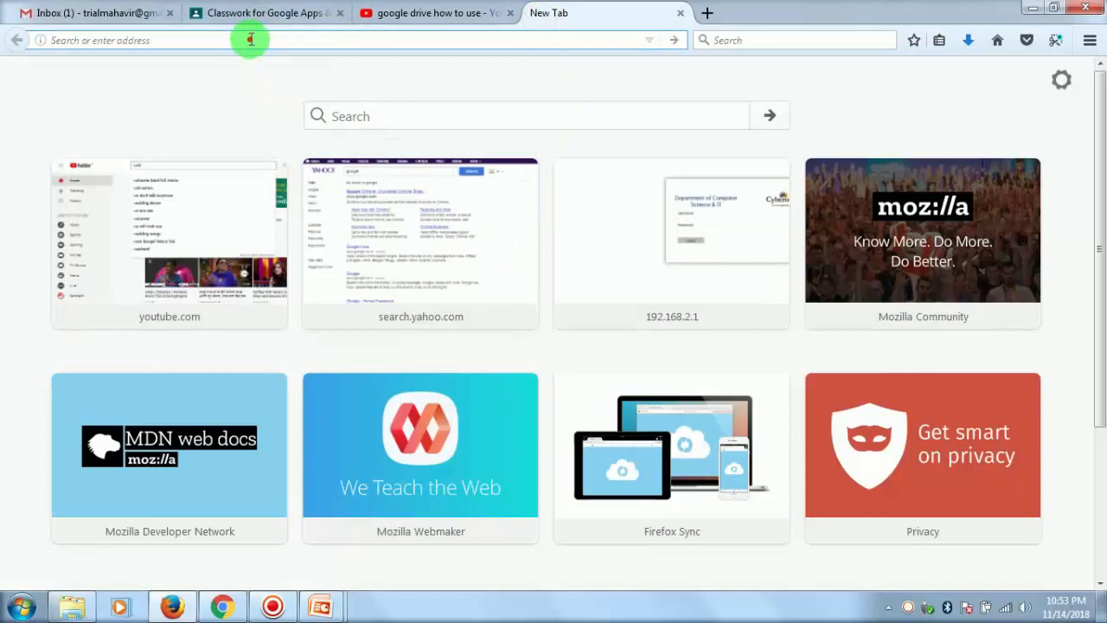
{"action": "type", "text": "gmail"}
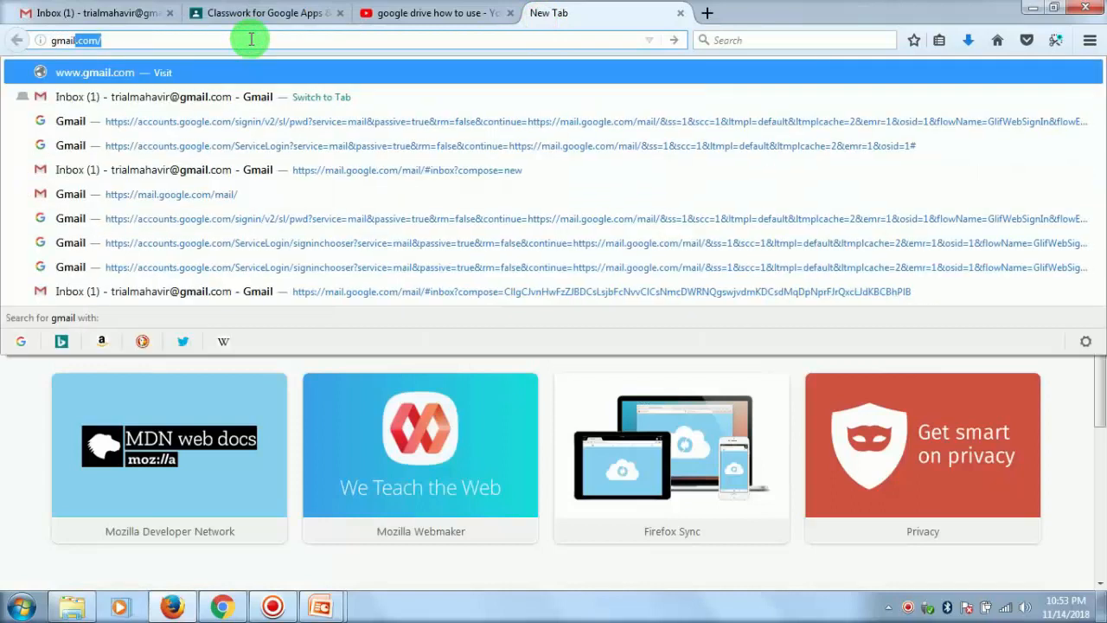
{"action": "key", "text": "Return"}
{"action": "left_click", "coordinate": [247, 39]}
{"action": "type", "text": "google"}
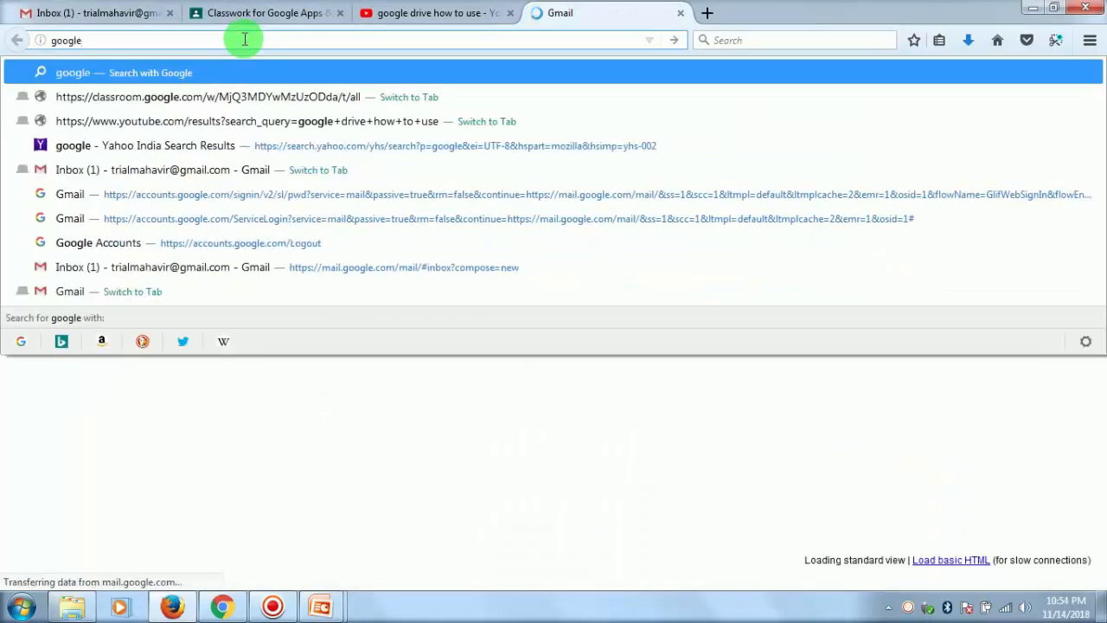
{"action": "key", "text": "ctrl+Return"}
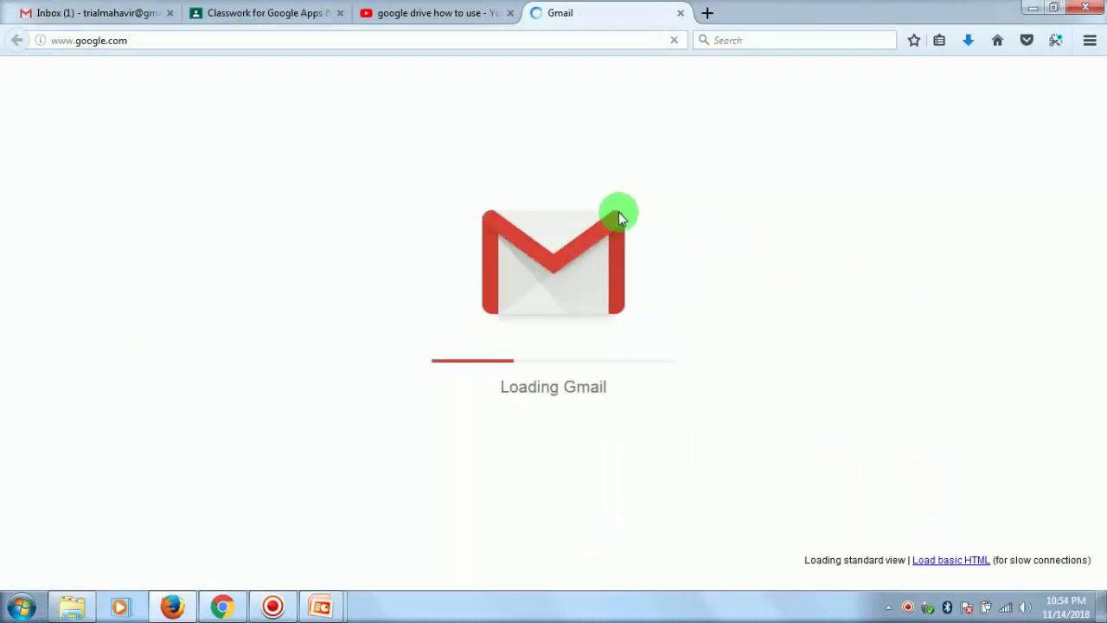
- Search Google for "information on google drive"
{"action": "left_click", "coordinate": [391, 337]}
{"action": "type", "text": "inform"}
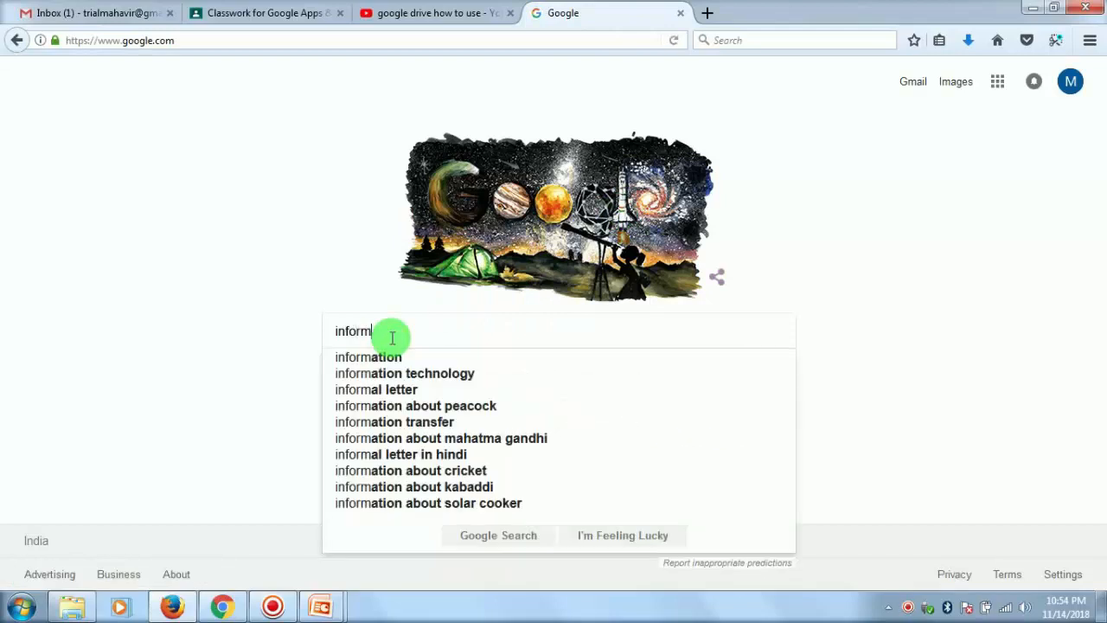
{"action": "type", "text": "ation on google "}
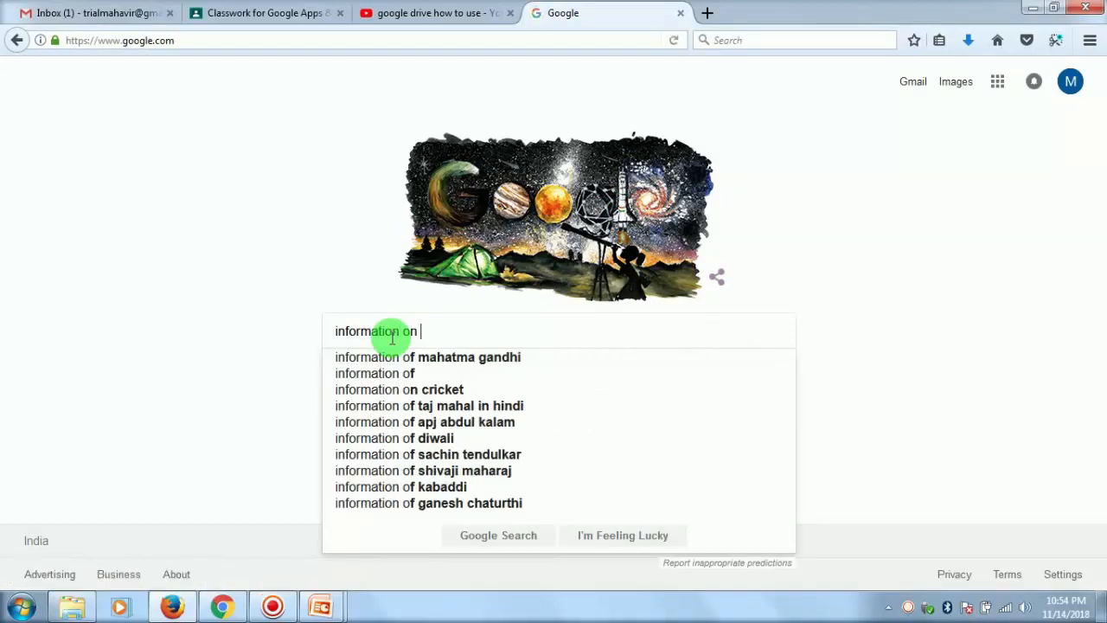
{"action": "type", "text": "drive"}
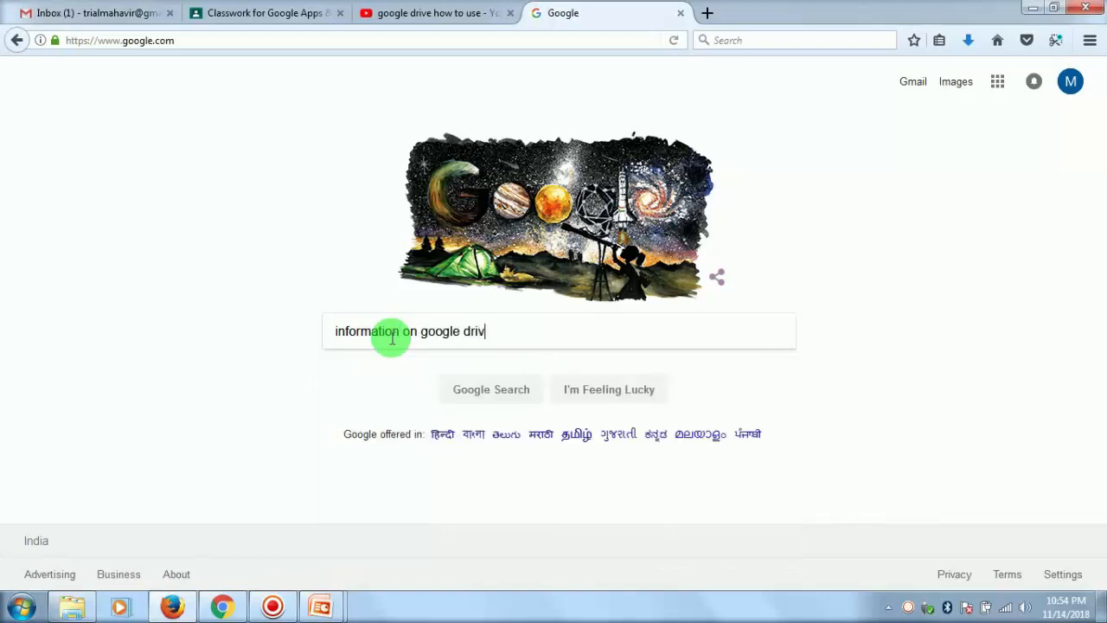
{"action": "key", "text": "Return"}
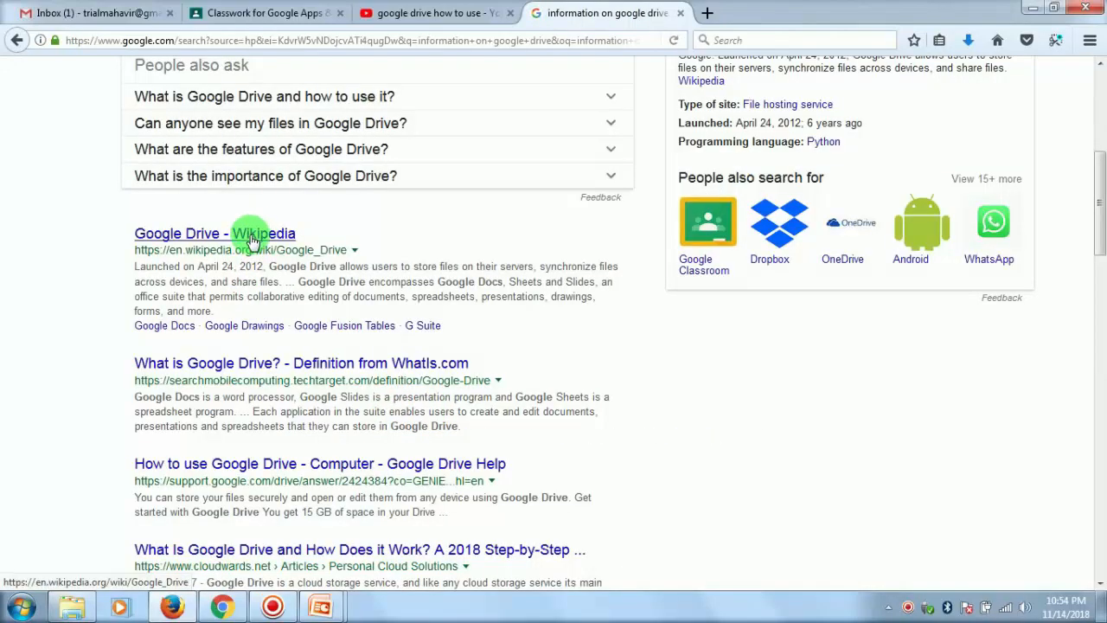
- Copy the link of the "Google Drive - Wikipedia" search result and attach it as a link to the material post in Google Classroom
{"action": "right_click", "coordinate": [253, 237]}
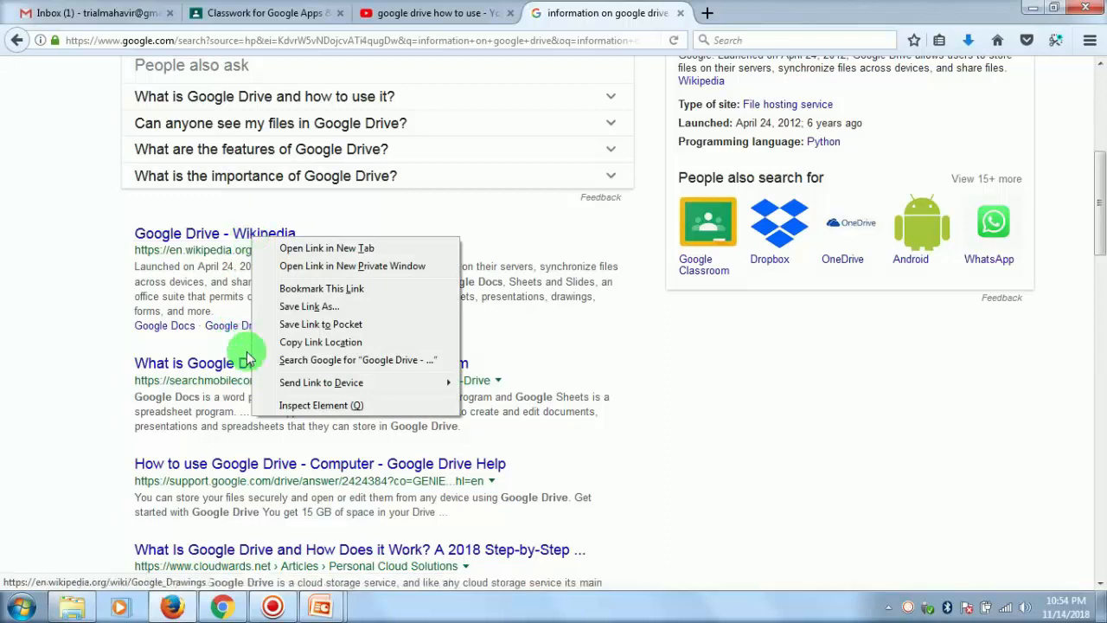
{"action": "left_click", "coordinate": [356, 342]}
{"action": "left_click", "coordinate": [254, 13]}
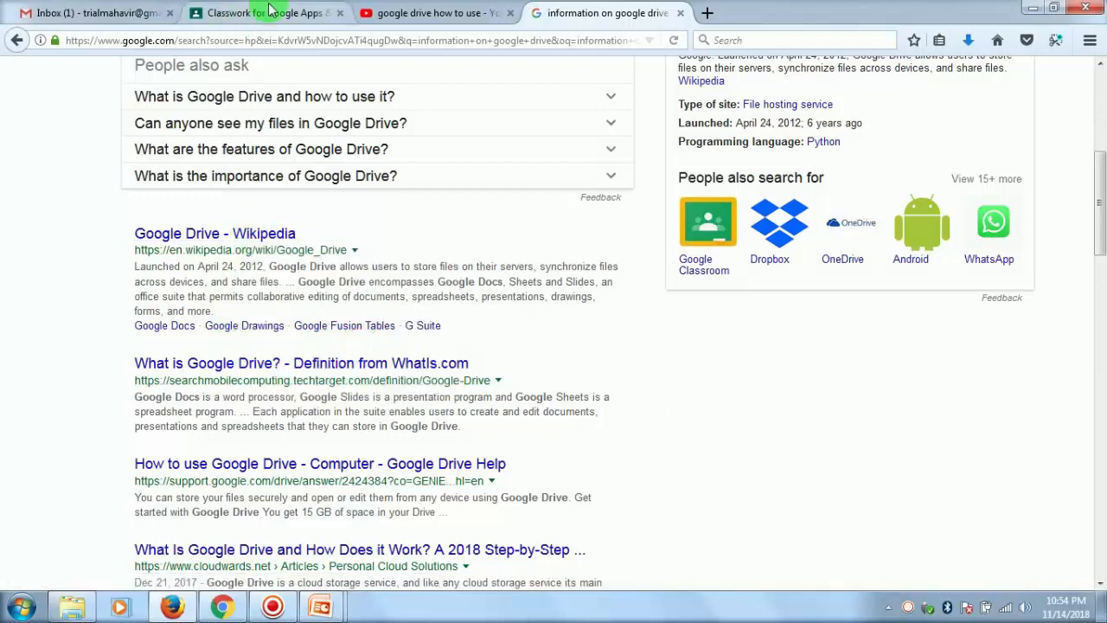
{"action": "left_click", "coordinate": [388, 443]}
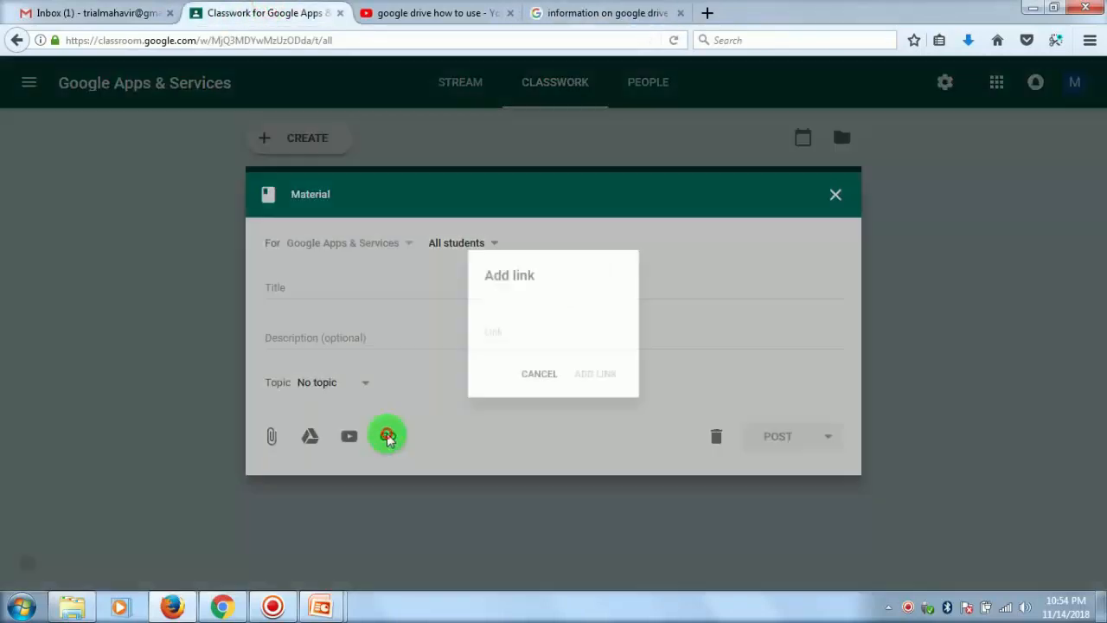
{"action": "key", "text": "ctrl+v"}
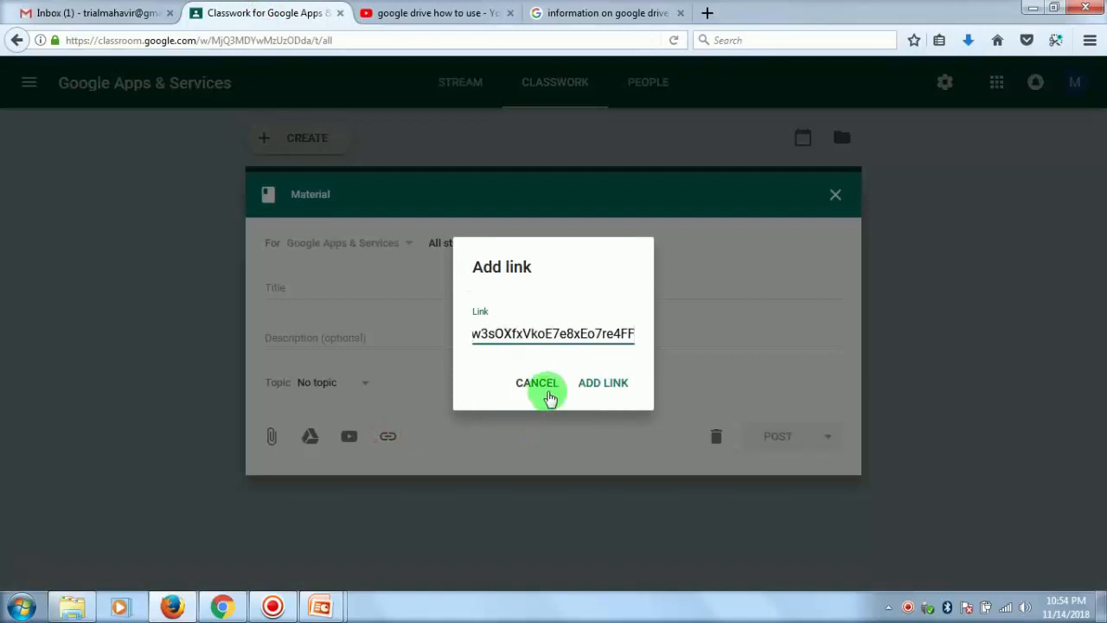
{"action": "left_click", "coordinate": [604, 384]}
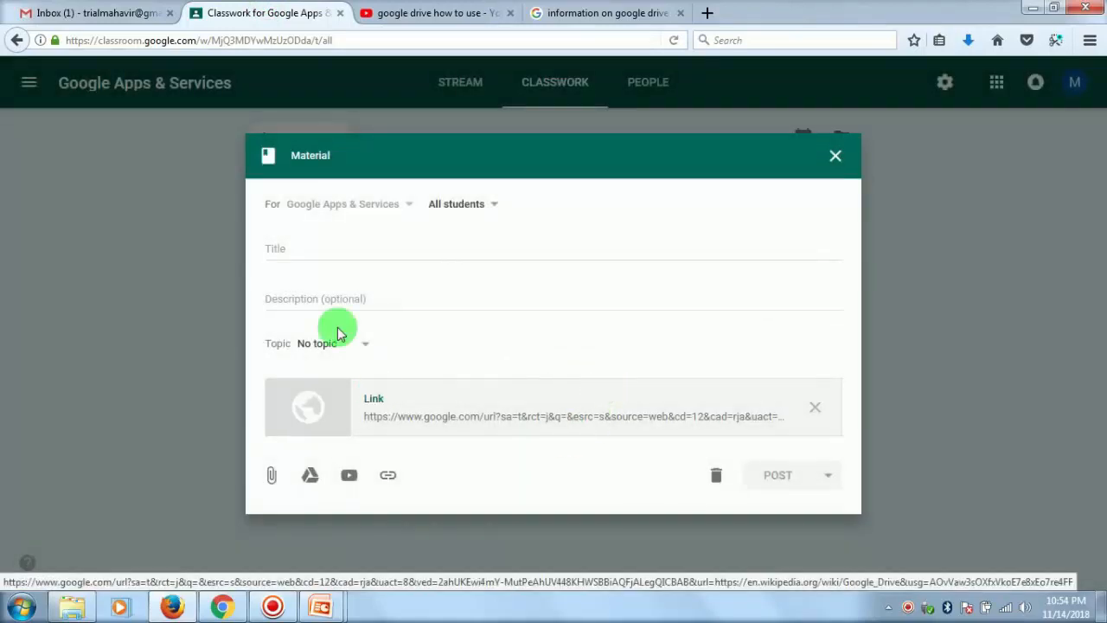
- Title the material "Intorduction to Google Drive", place it under the Module 1 topic, and post it
{"action": "left_click", "coordinate": [367, 274]}
{"action": "type", "text": "Intorduction"}
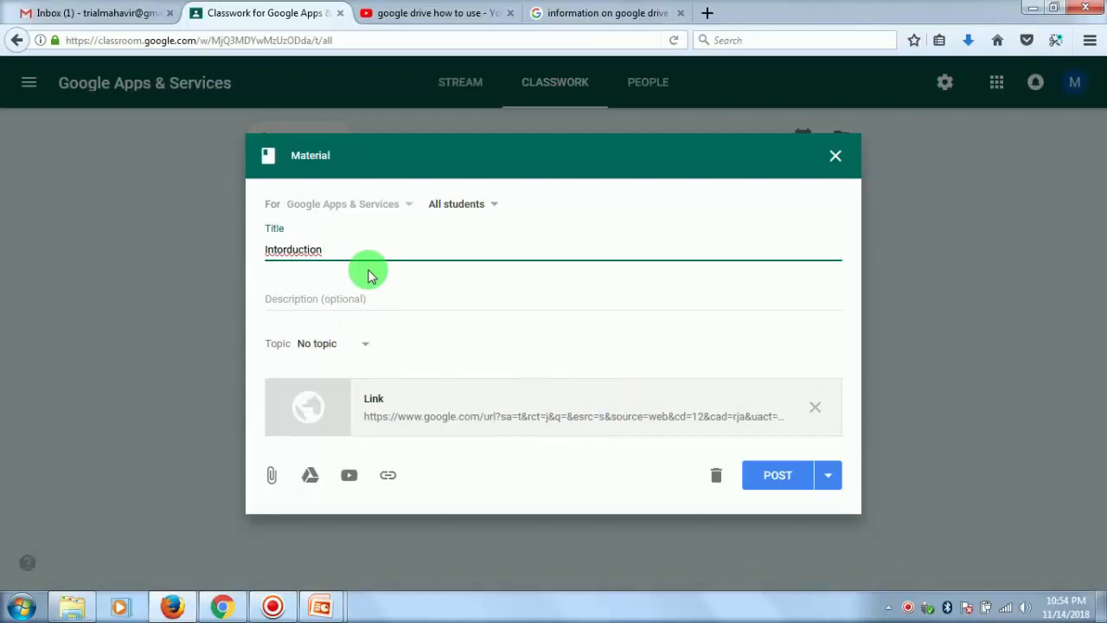
{"action": "type", "text": " to Google Drive"}
{"action": "left_click", "coordinate": [361, 350]}
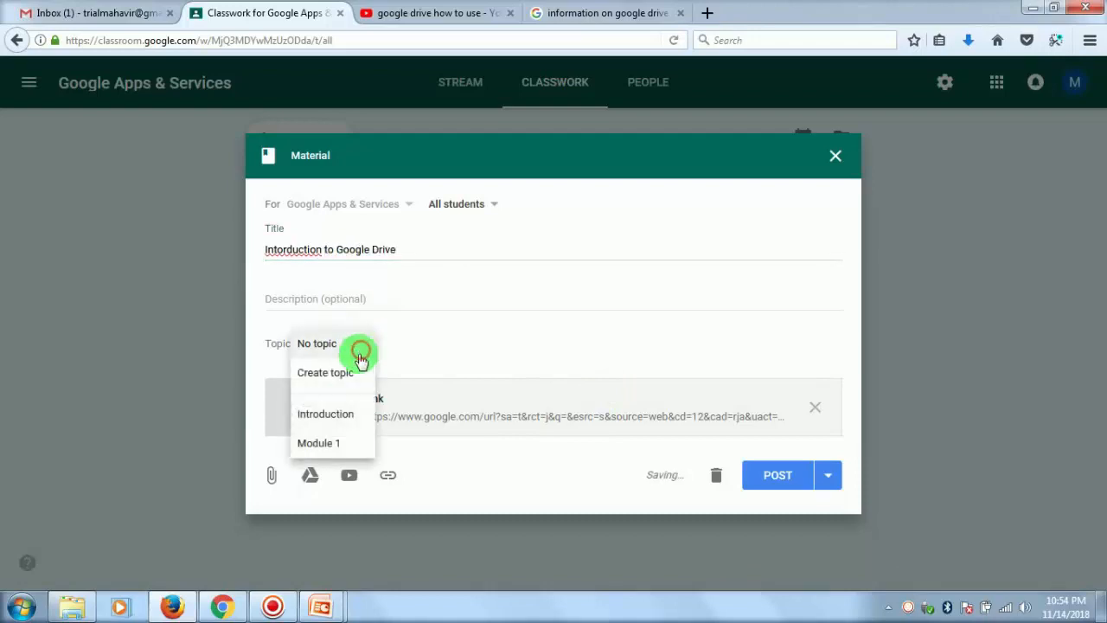
{"action": "left_click", "coordinate": [318, 441]}
{"action": "left_click", "coordinate": [789, 478]}
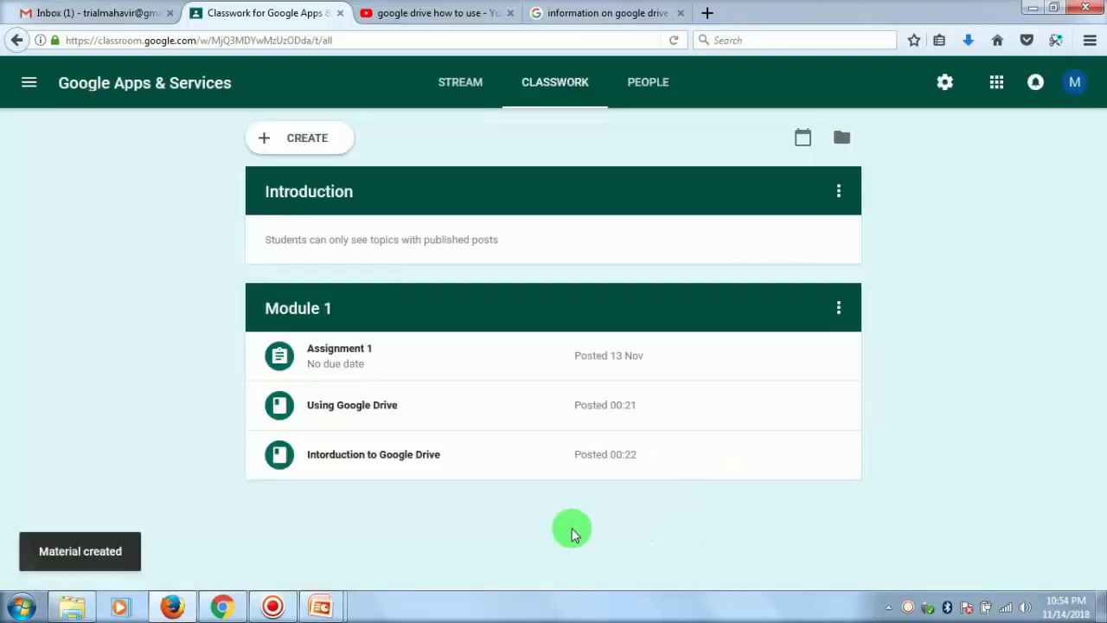
- Rename the Module 1 topic to "Module 1 - Google Drive"
{"action": "left_click", "coordinate": [839, 310]}
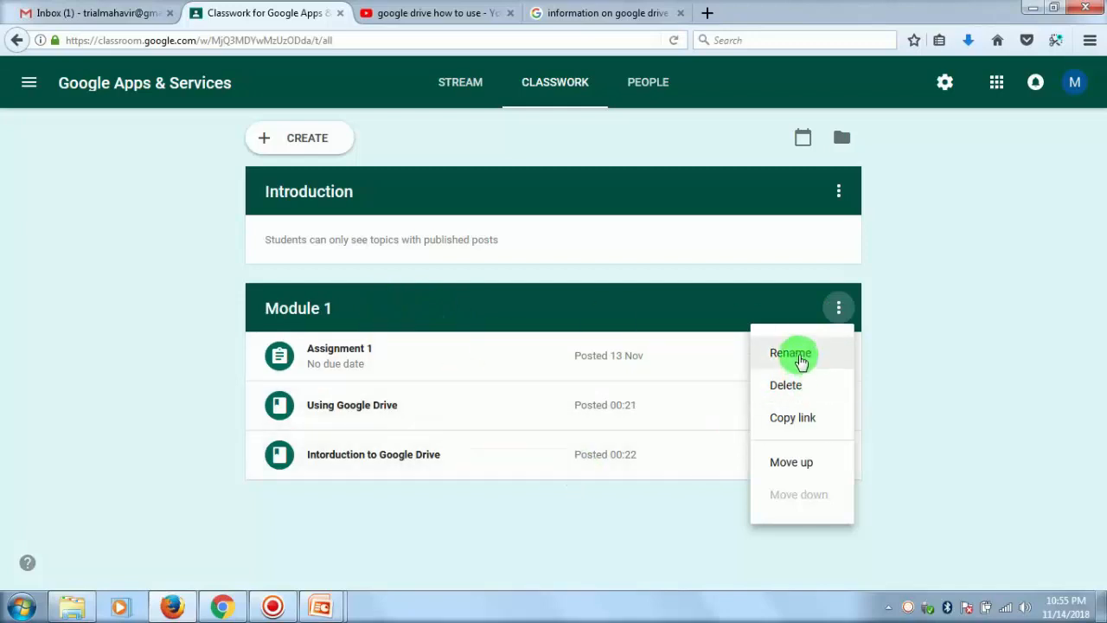
{"action": "left_click", "coordinate": [318, 304]}
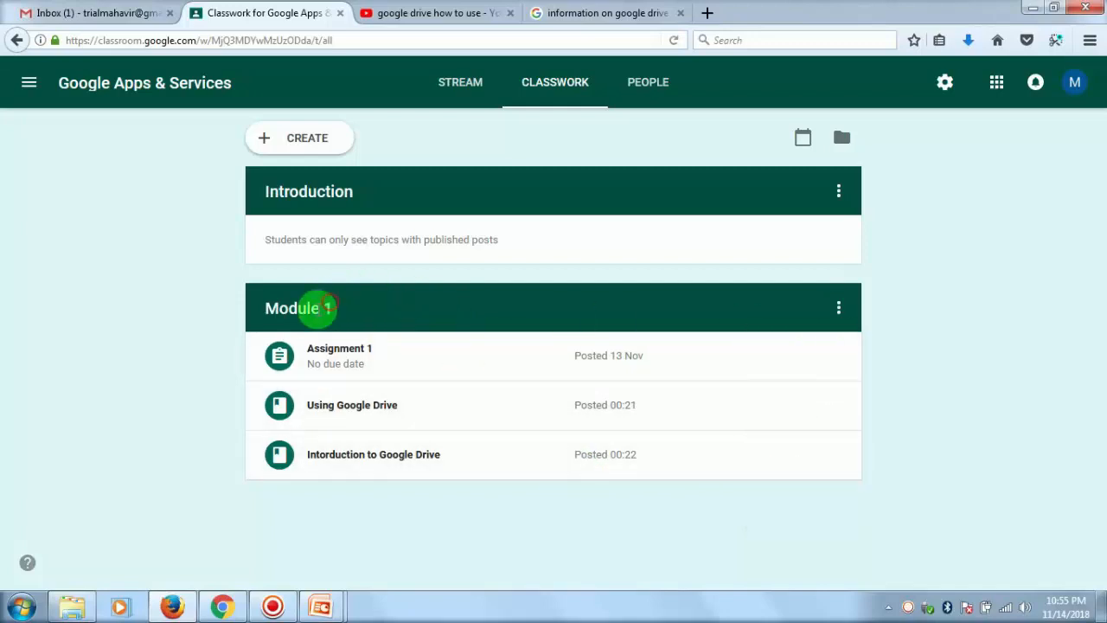
{"action": "left_click_drag", "start_coordinate": [274, 304], "coordinate": [321, 304]}
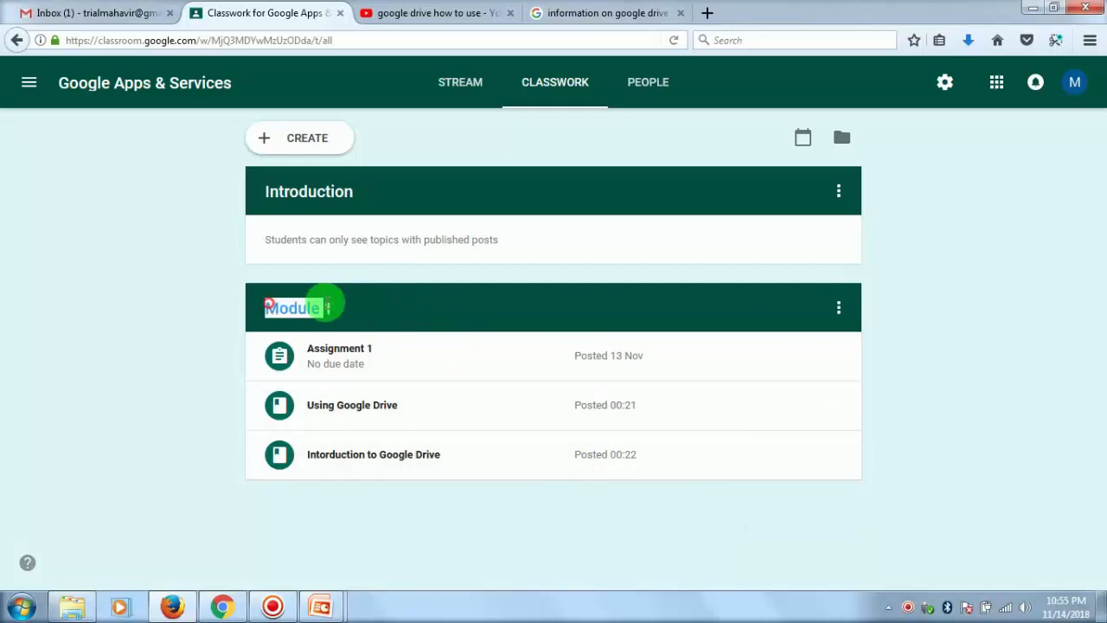
{"action": "left_click", "coordinate": [835, 310]}
{"action": "left_click", "coordinate": [774, 347]}
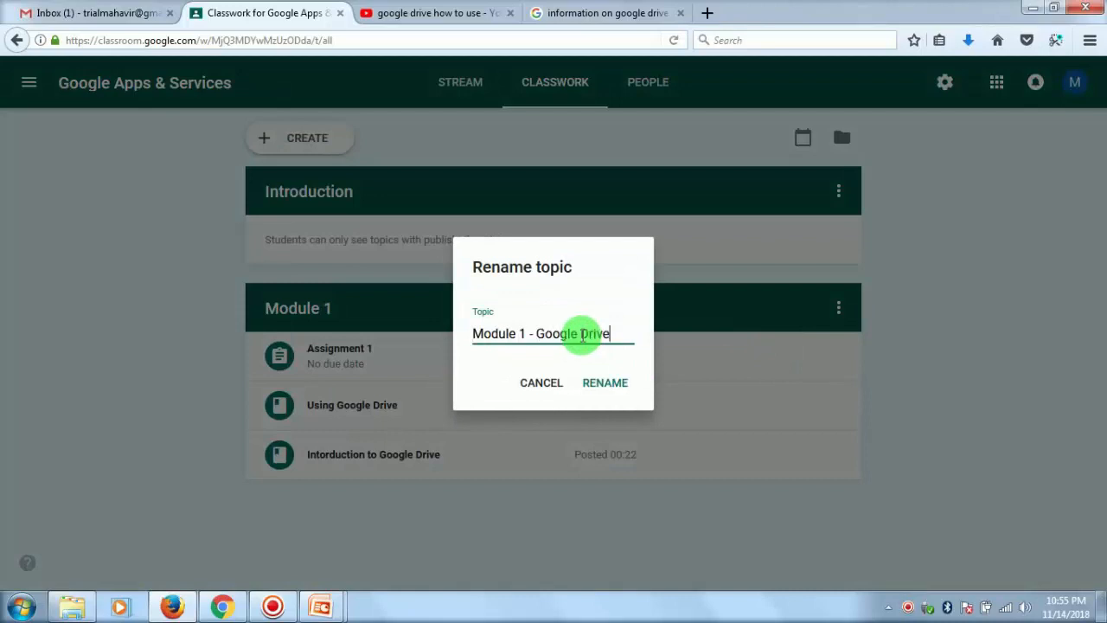
{"action": "left_click", "coordinate": [607, 382]}
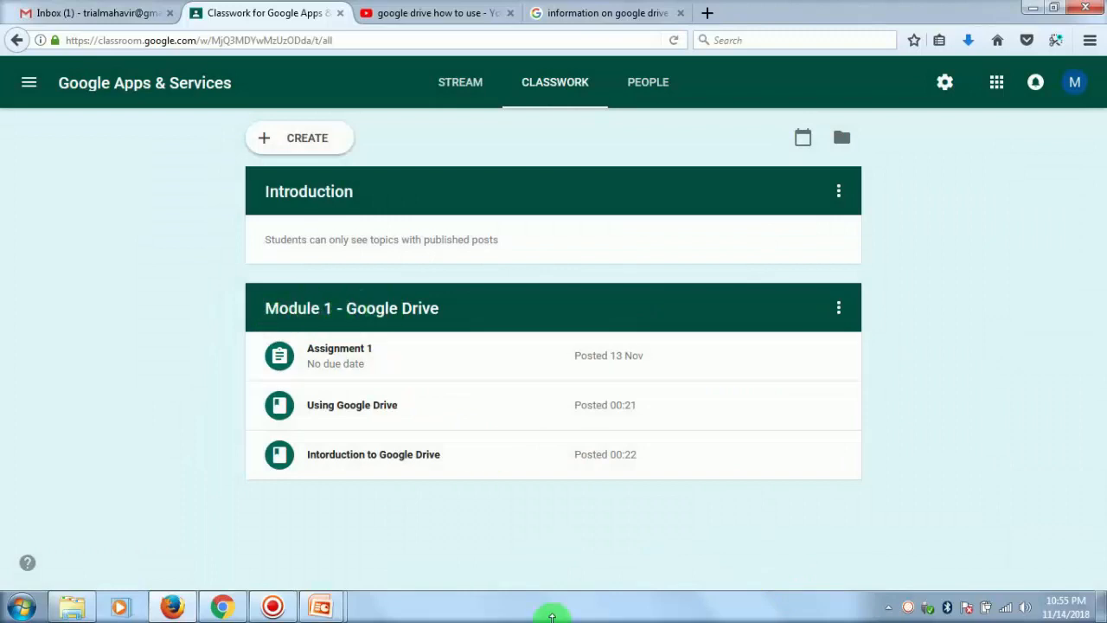
{"action": "left_click", "coordinate": [839, 454]}
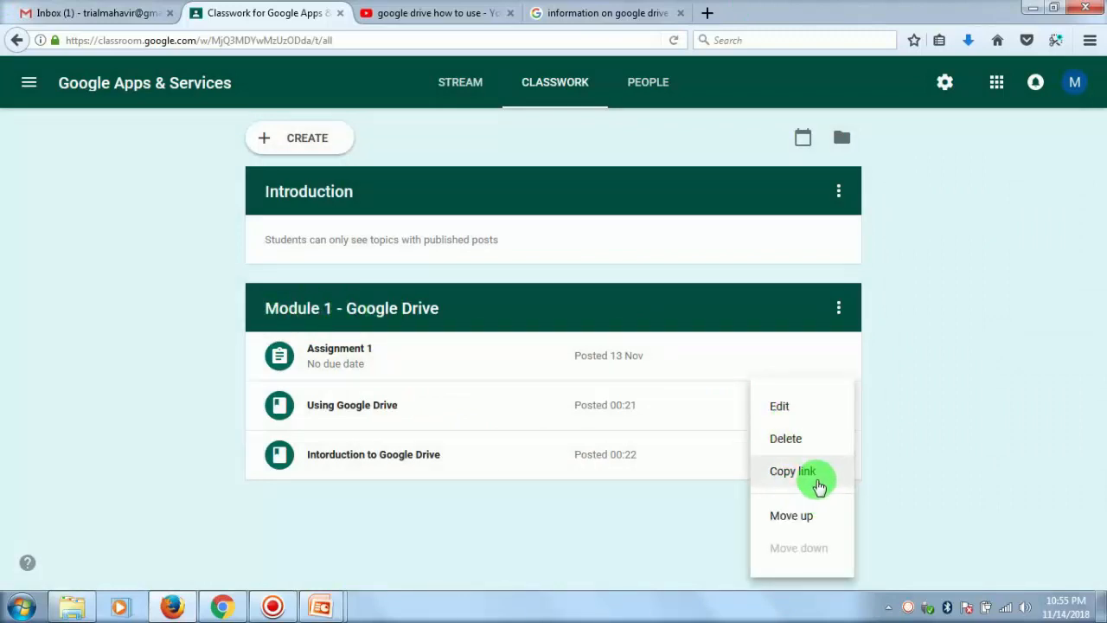
{"action": "left_click", "coordinate": [970, 382]}
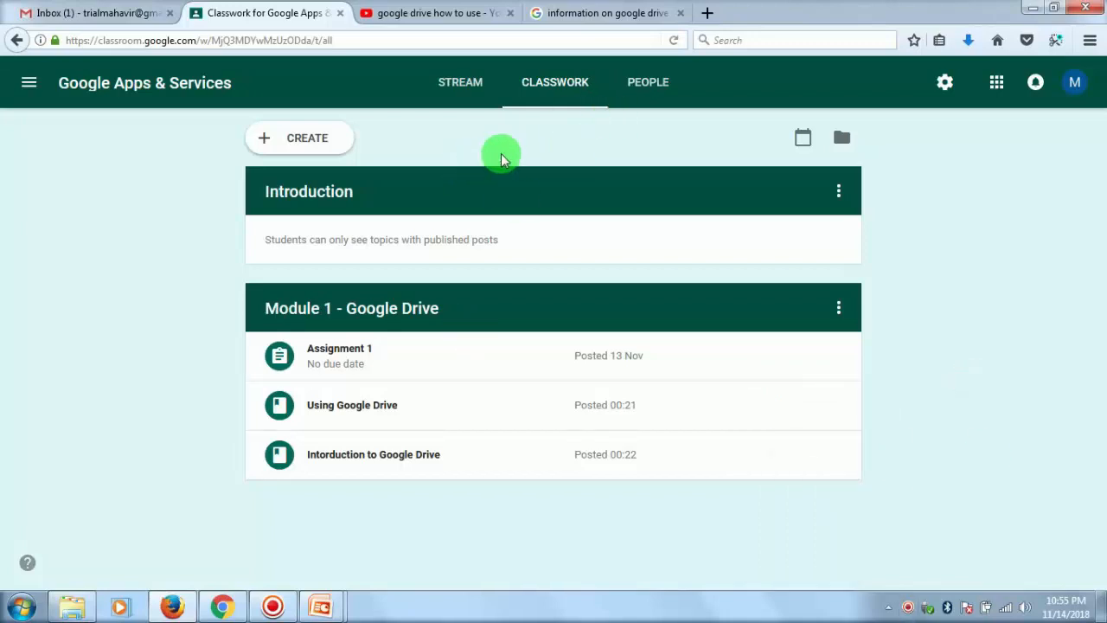
- View the class stream and locate the class code for students on the People page
{"action": "left_click", "coordinate": [458, 105]}
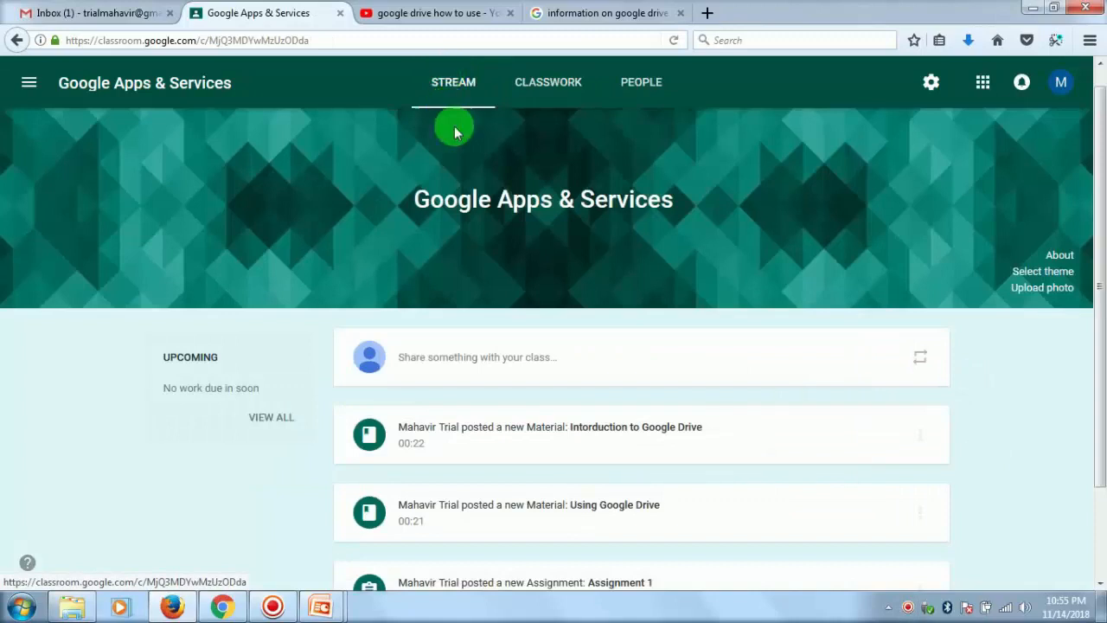
{"action": "left_click", "coordinate": [632, 85]}
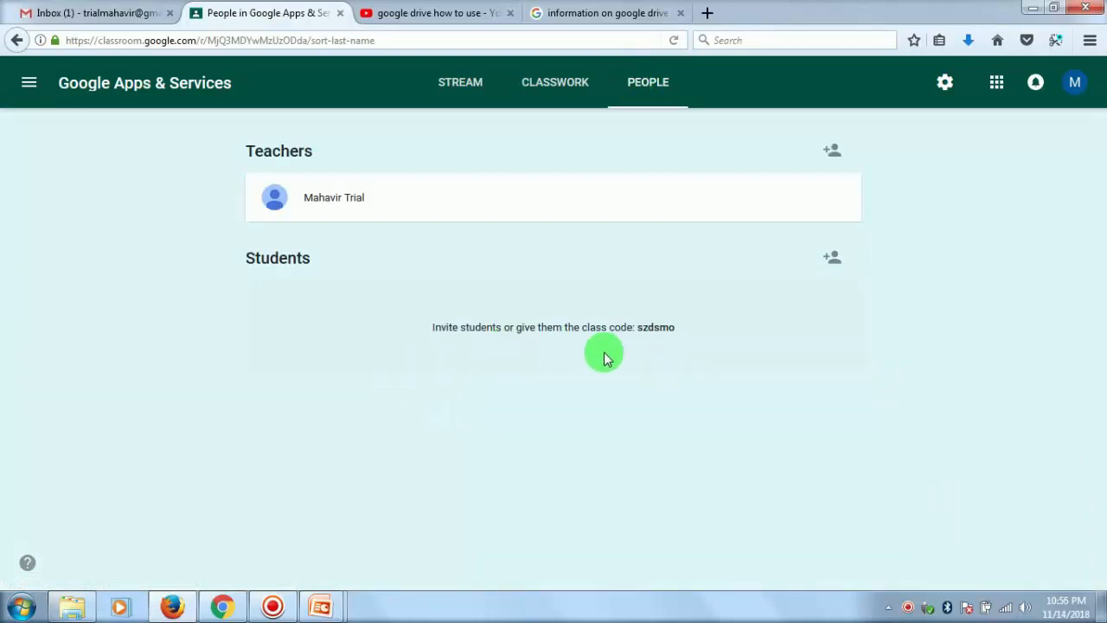
{"action": "left_click_drag", "start_coordinate": [582, 327], "coordinate": [671, 327]}
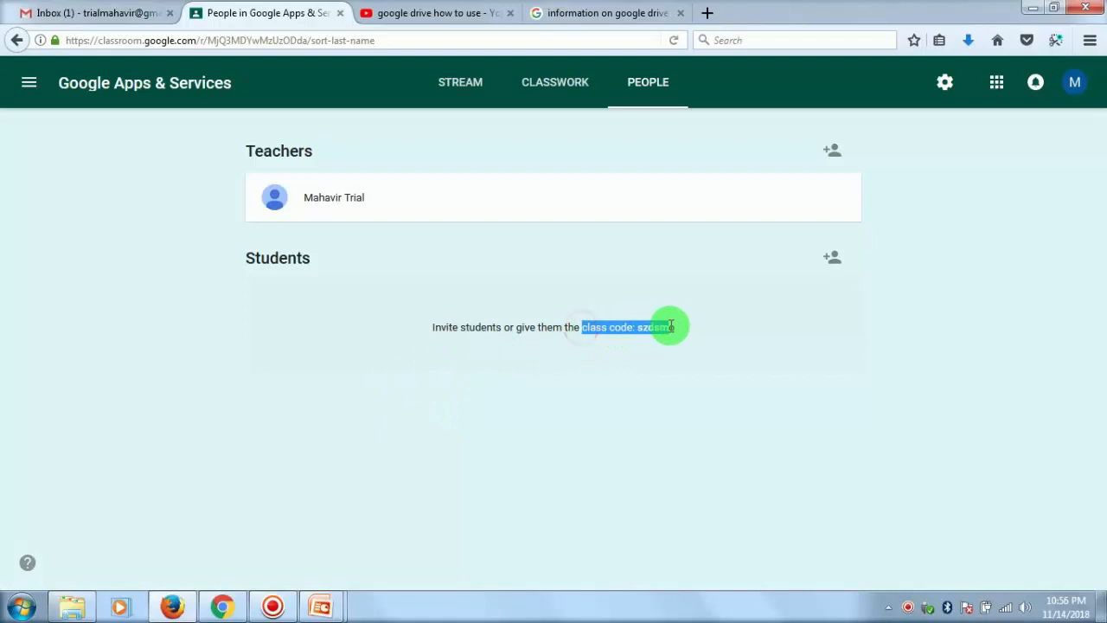
{"action": "left_click", "coordinate": [659, 357]}
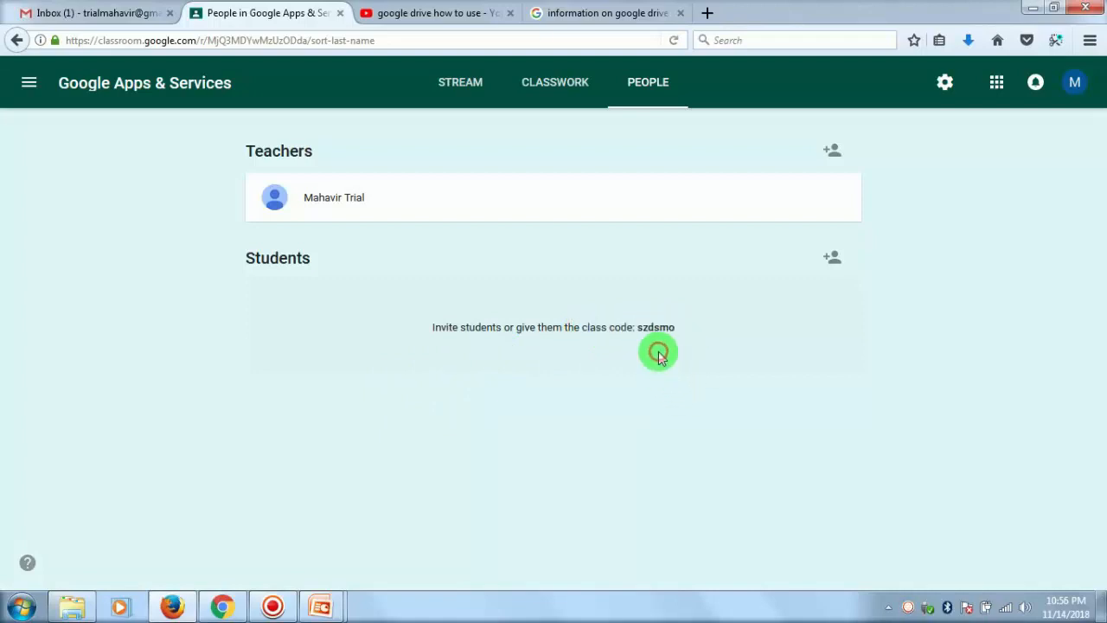
{"action": "double_click", "coordinate": [655, 327]}
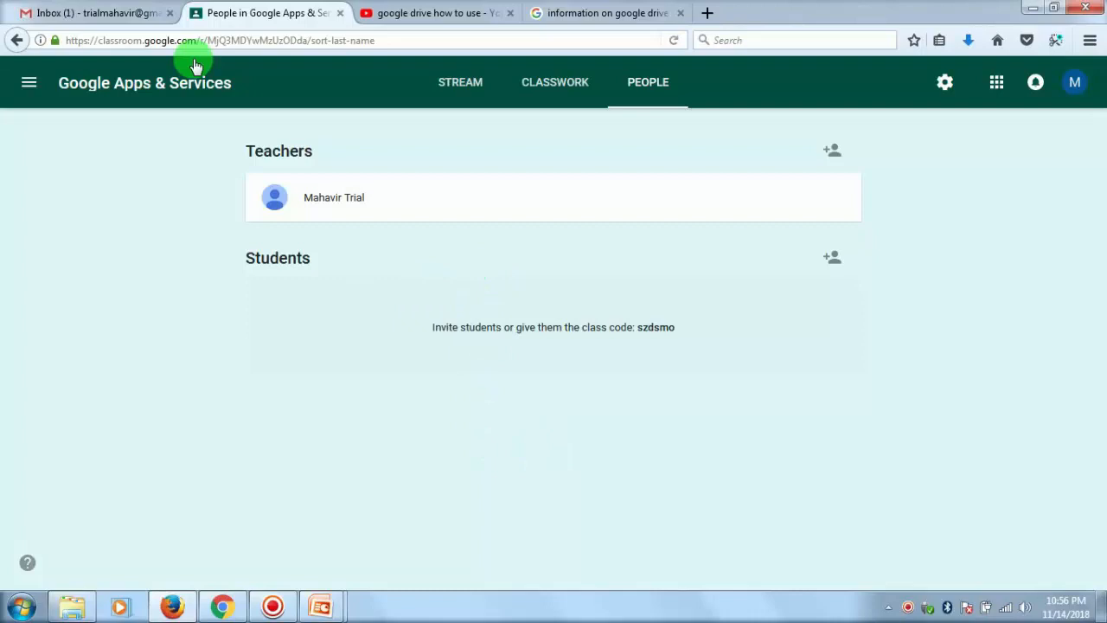
- Switch to Chrome, where the second account is signed in, and open Google Classroom from its Gmail page
{"action": "left_click", "coordinate": [222, 606]}
{"action": "left_click", "coordinate": [999, 84]}
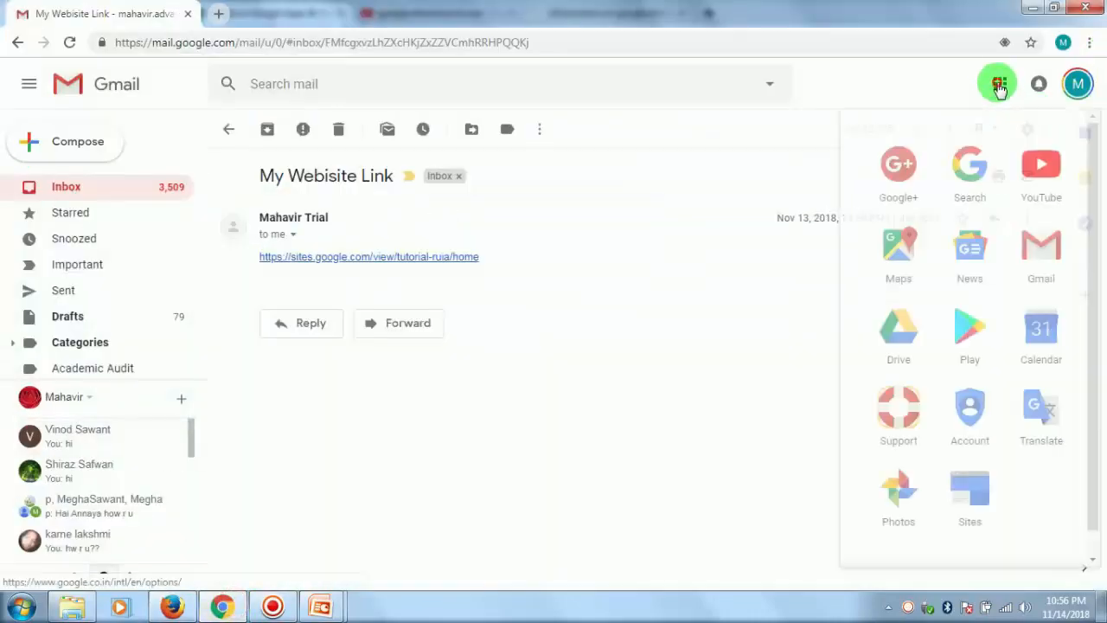
{"action": "scroll", "coordinate": [1013, 445], "scroll_direction": "down", "scroll_amount": 5}
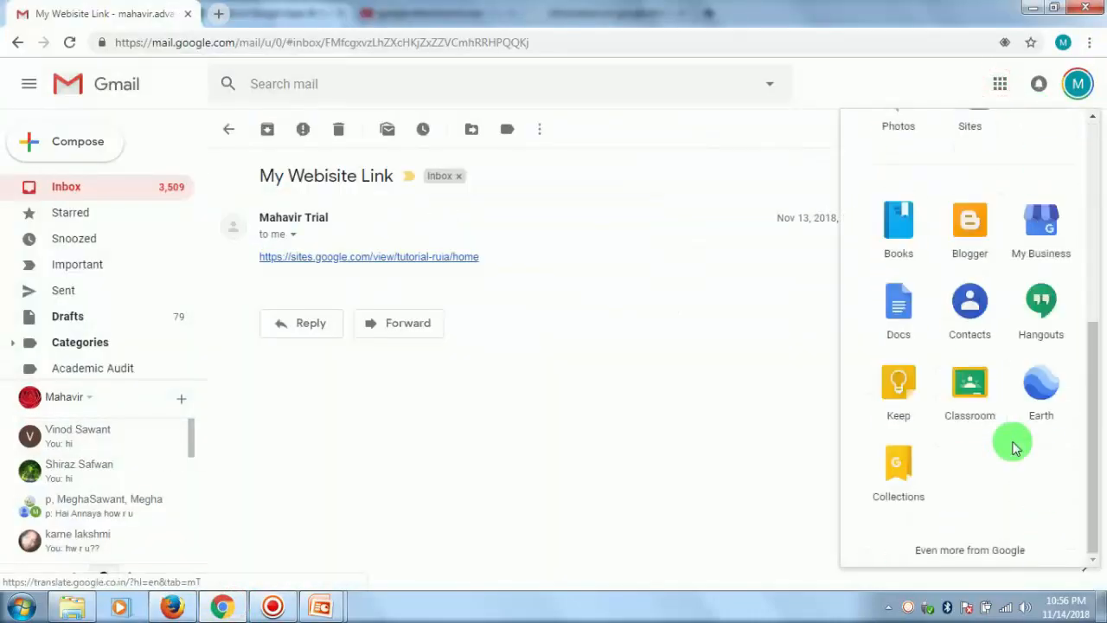
{"action": "left_click", "coordinate": [971, 385]}
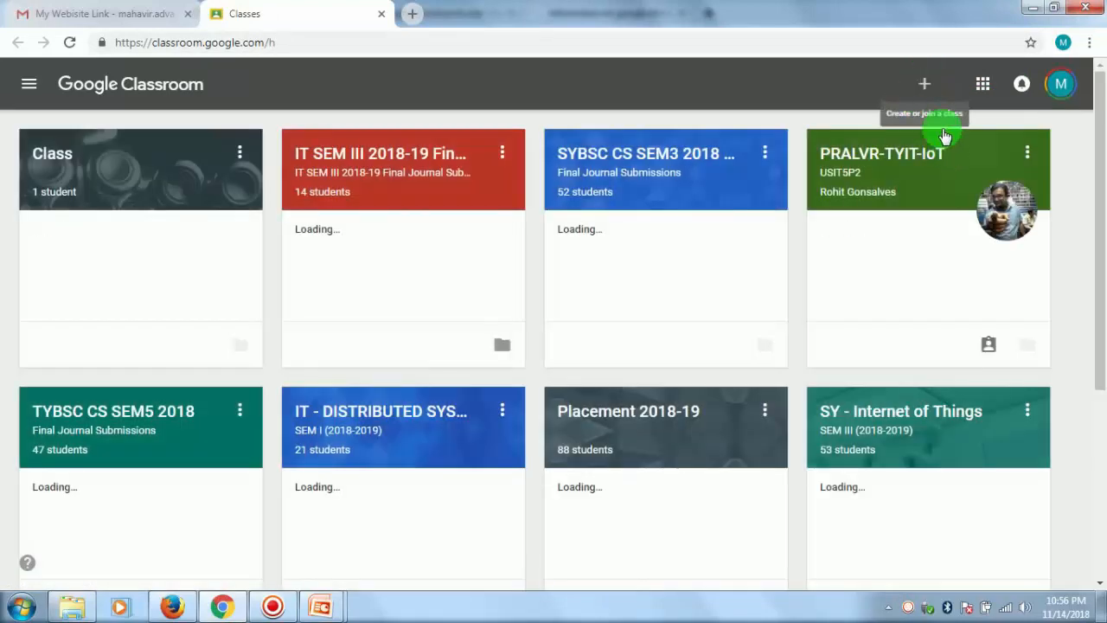
- Join the Google Apps & Services class as a student using its class code
{"action": "left_click", "coordinate": [925, 86]}
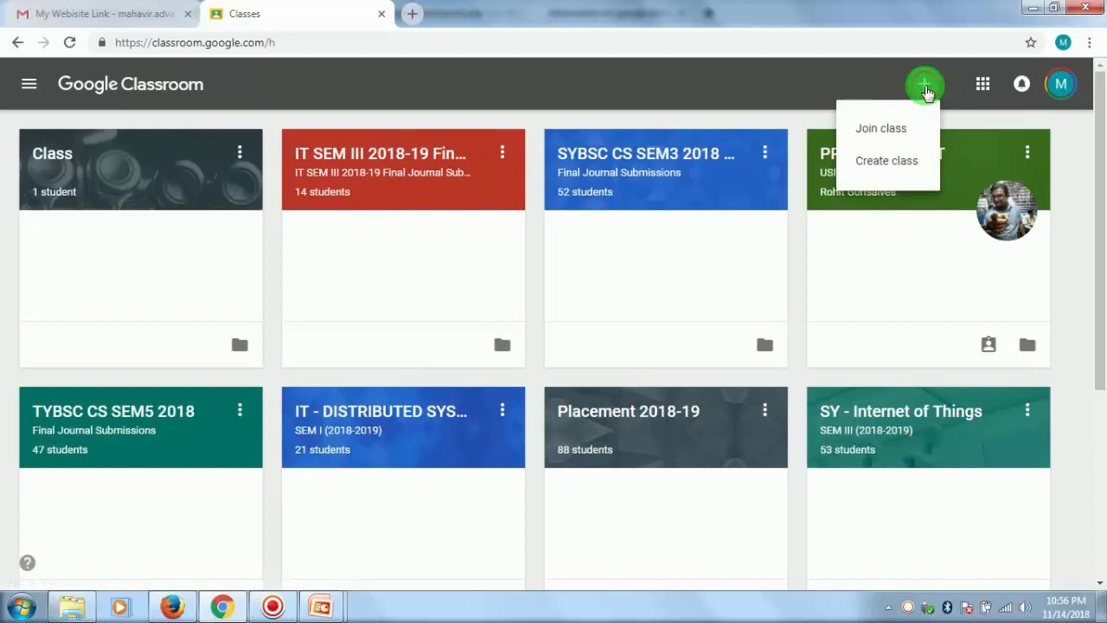
{"action": "left_click", "coordinate": [889, 130]}
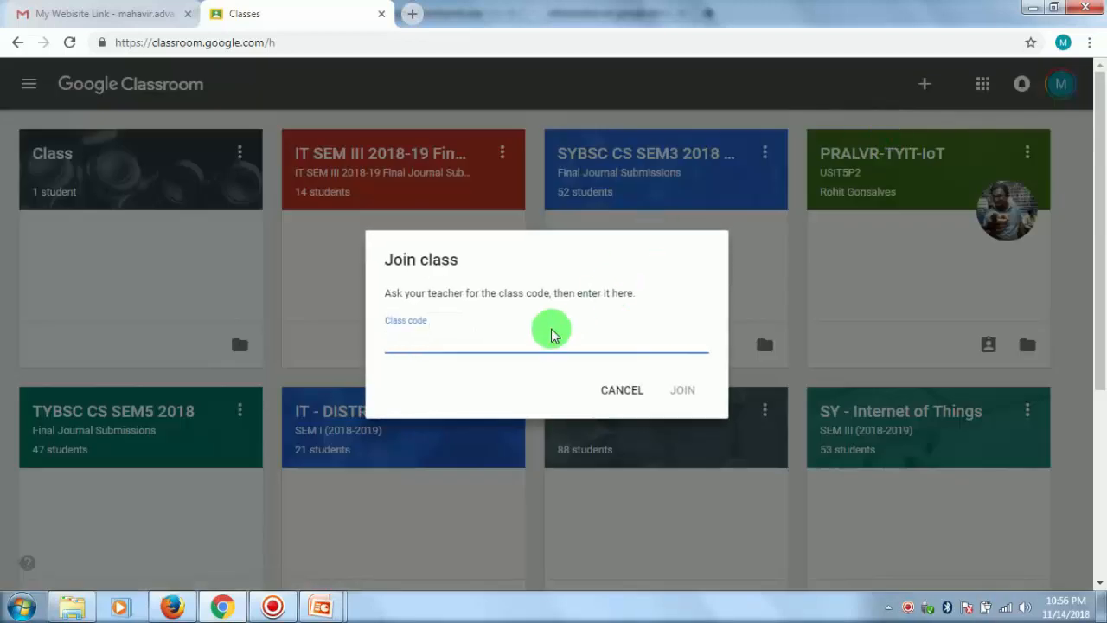
{"action": "left_click", "coordinate": [678, 390]}
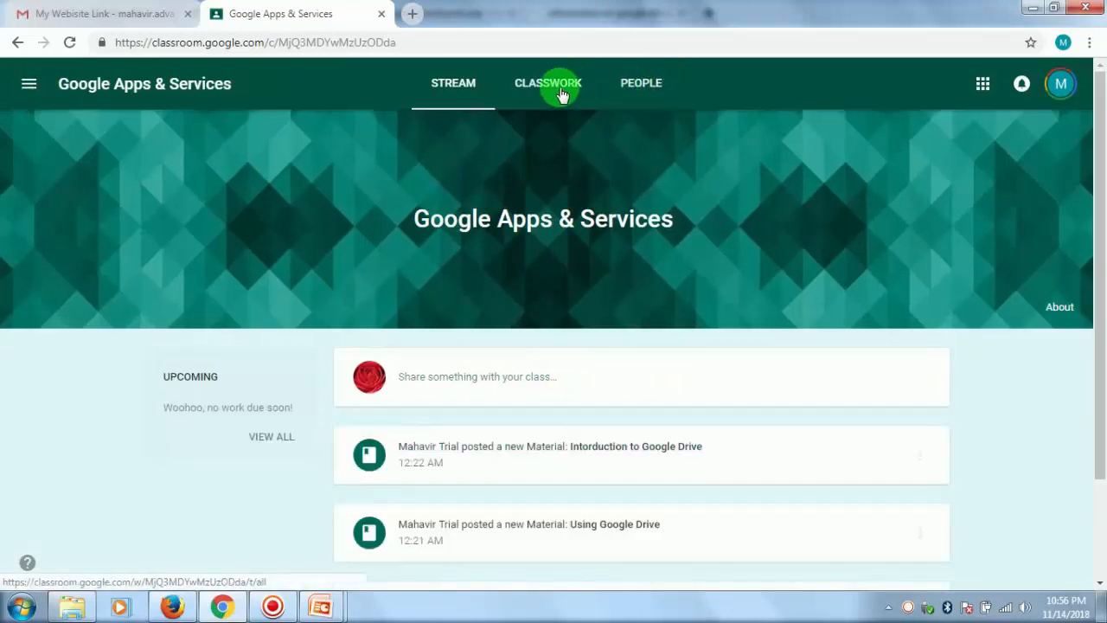
- View the Classwork and Stream pages of the joined class from the student's account
{"action": "left_click", "coordinate": [561, 93]}
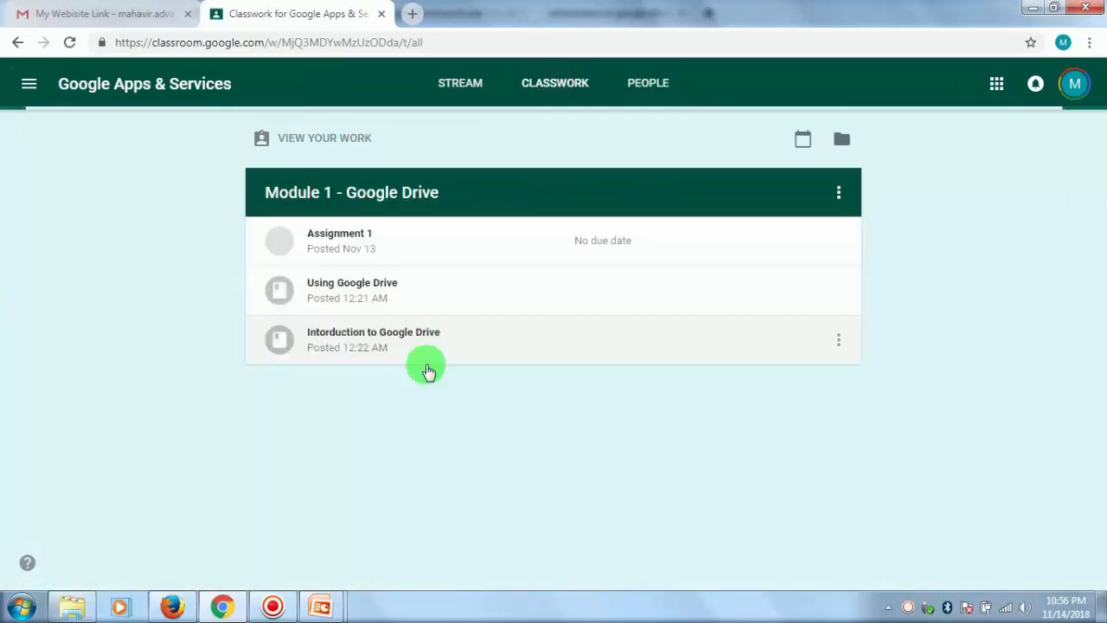
{"action": "left_click", "coordinate": [466, 86]}
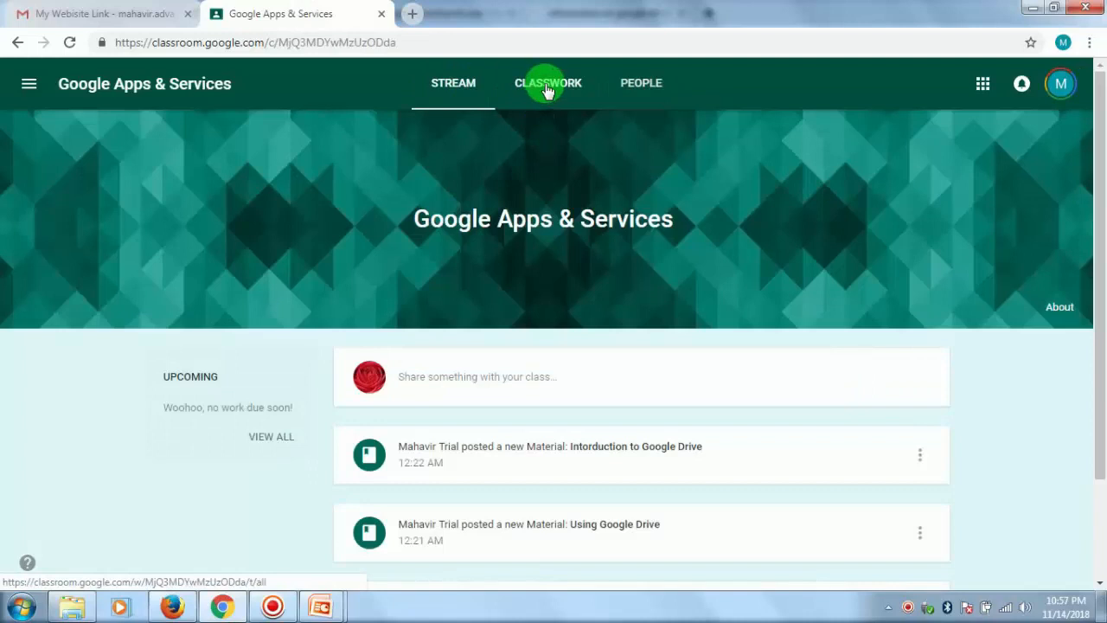
{"action": "left_click", "coordinate": [546, 90]}
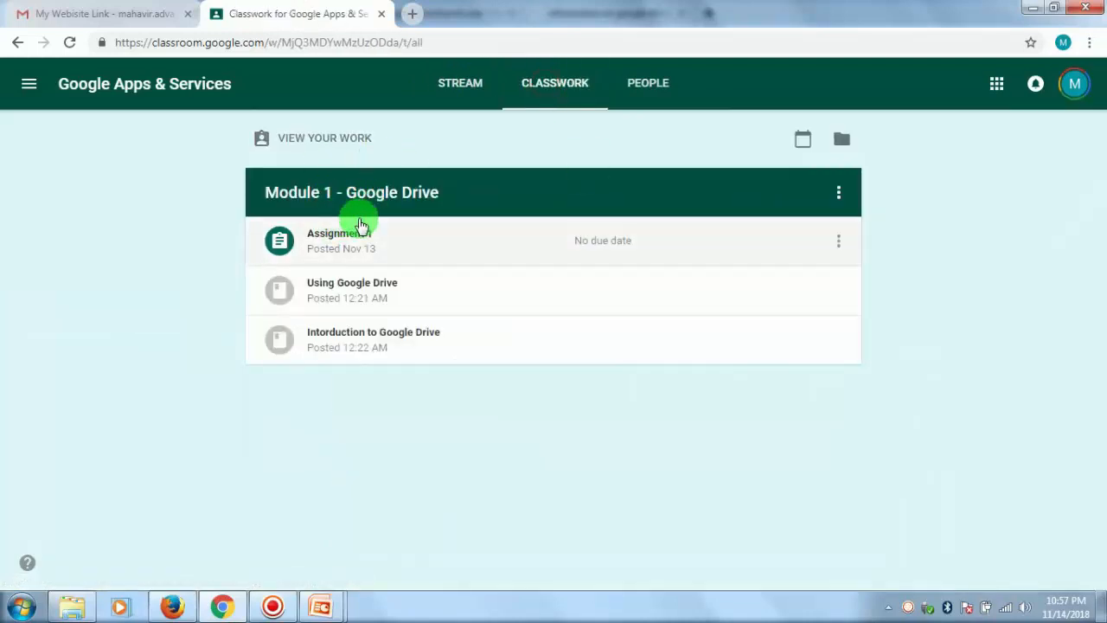
- Compare the teacher's Classwork page in Firefox with the student's in Chrome, checking the note under the Introduction topic, and return to Firefox
{"action": "left_click", "coordinate": [170, 603]}
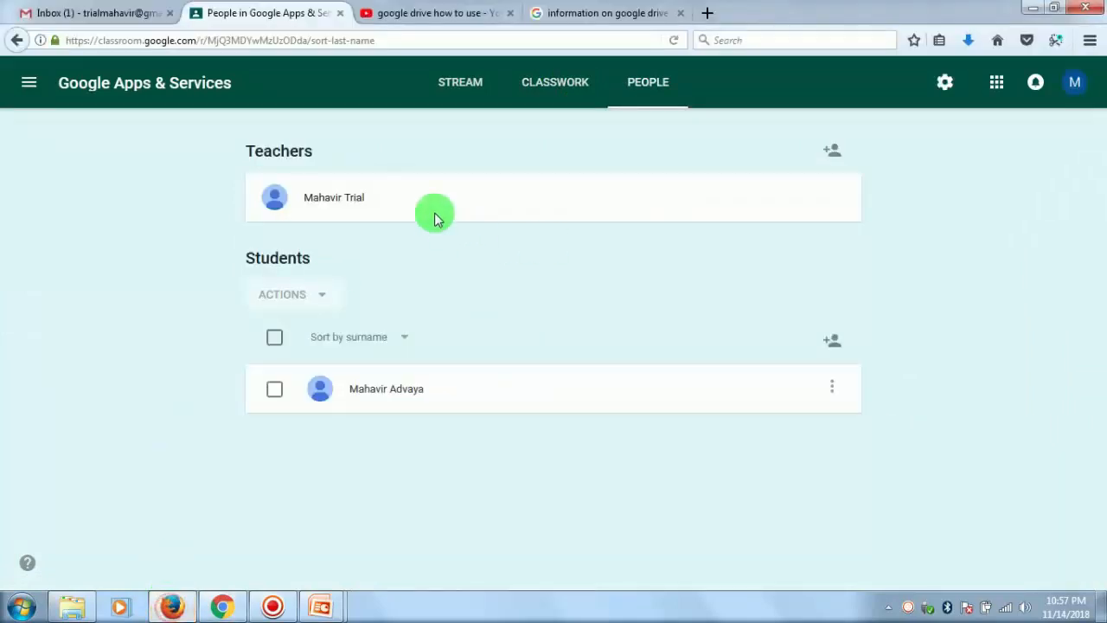
{"action": "left_click", "coordinate": [550, 90]}
{"action": "double_click", "coordinate": [356, 241]}
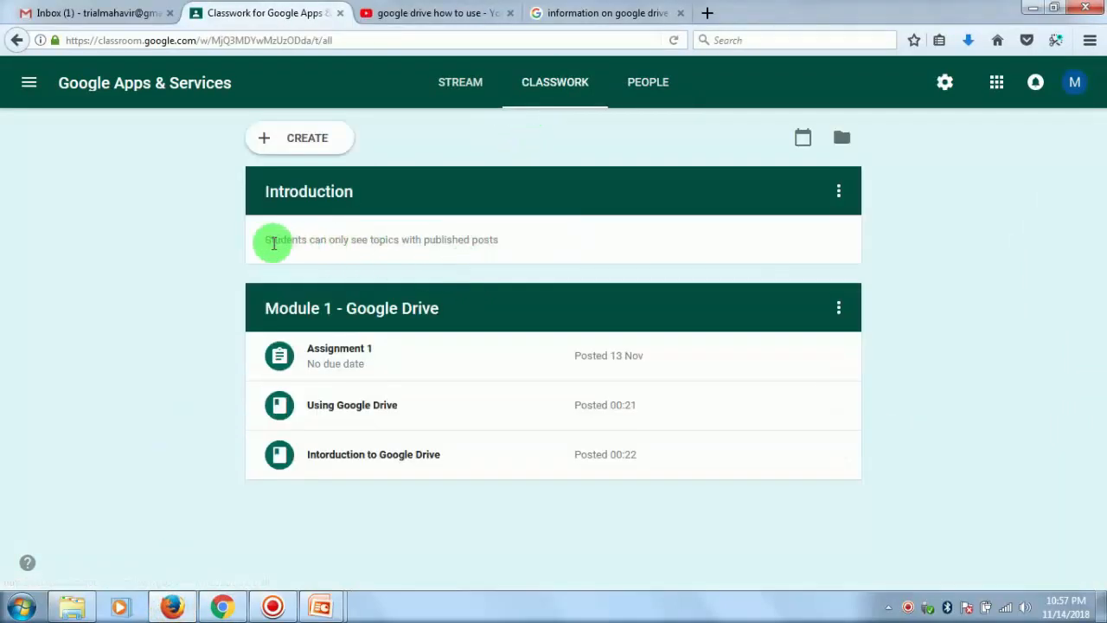
{"action": "double_click", "coordinate": [311, 192]}
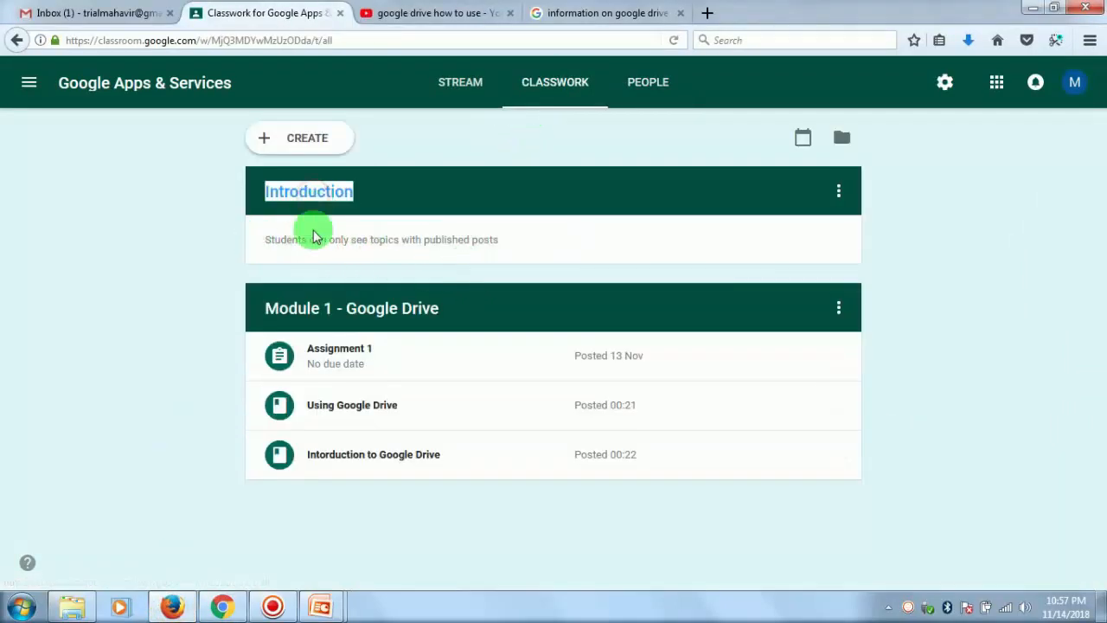
{"action": "left_click_drag", "start_coordinate": [333, 245], "coordinate": [512, 247]}
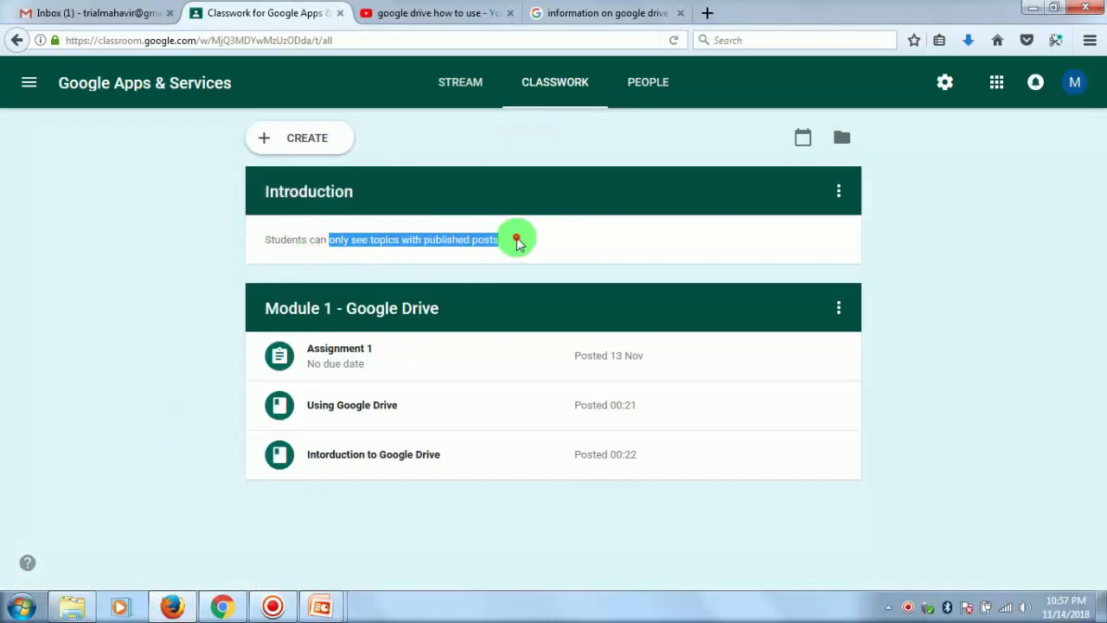
{"action": "left_click", "coordinate": [218, 607]}
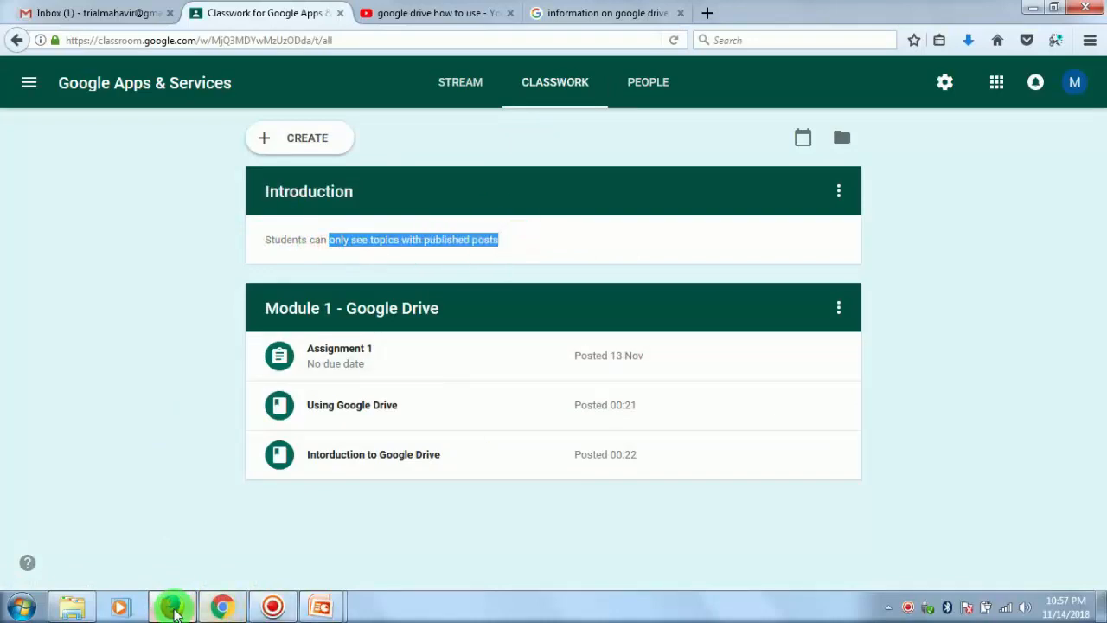
{"action": "left_click", "coordinate": [222, 607]}
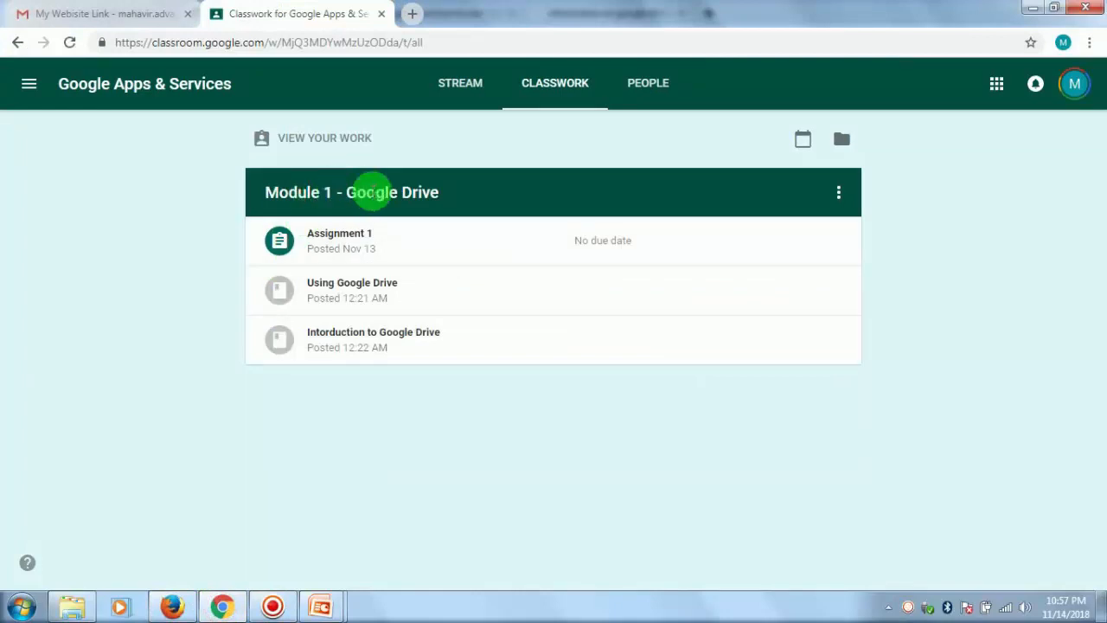
{"action": "key", "text": "alt+Tab"}
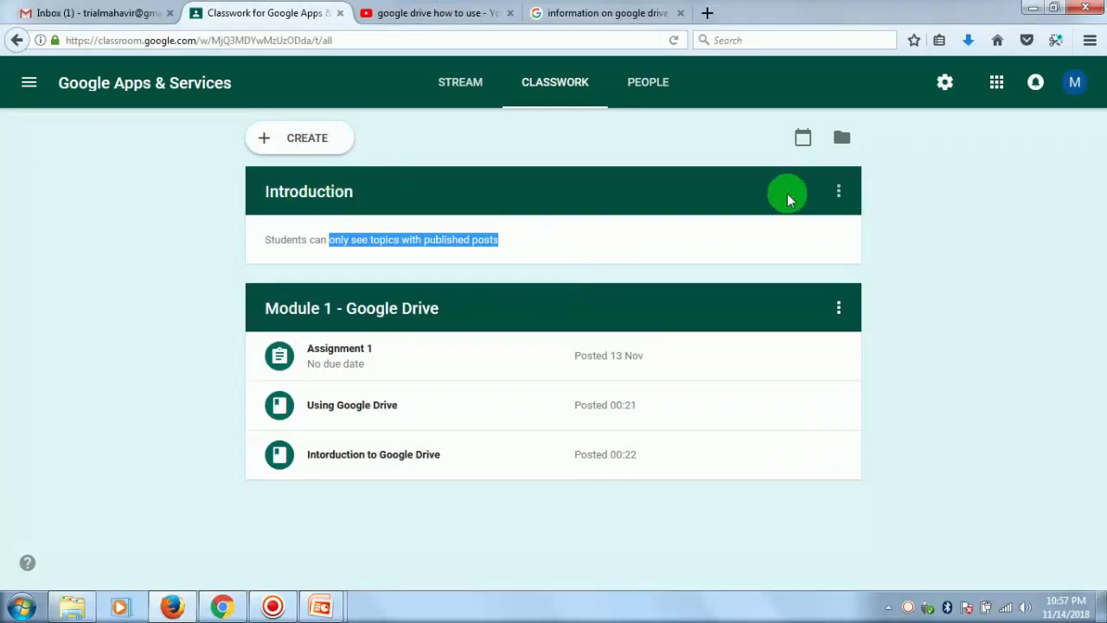
{"action": "left_click", "coordinate": [301, 141]}
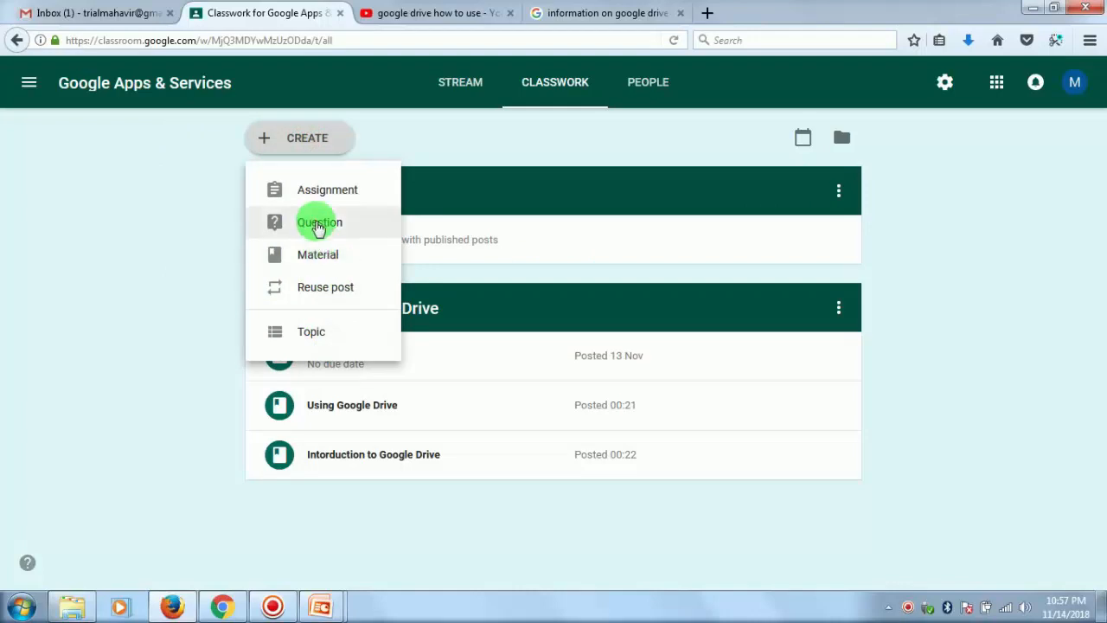
{"action": "left_click", "coordinate": [318, 225]}
{"action": "left_click", "coordinate": [839, 165]}
- Create a question post on the Classwork page with the question text "What is Google Drive"
{"action": "left_click", "coordinate": [284, 146]}
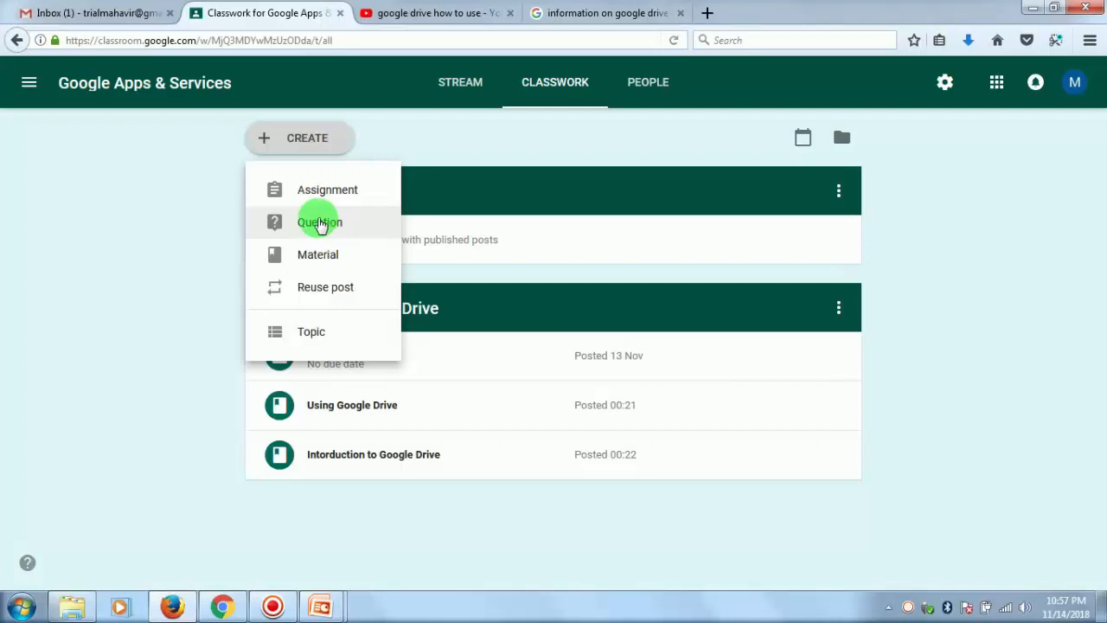
{"action": "left_click", "coordinate": [319, 224]}
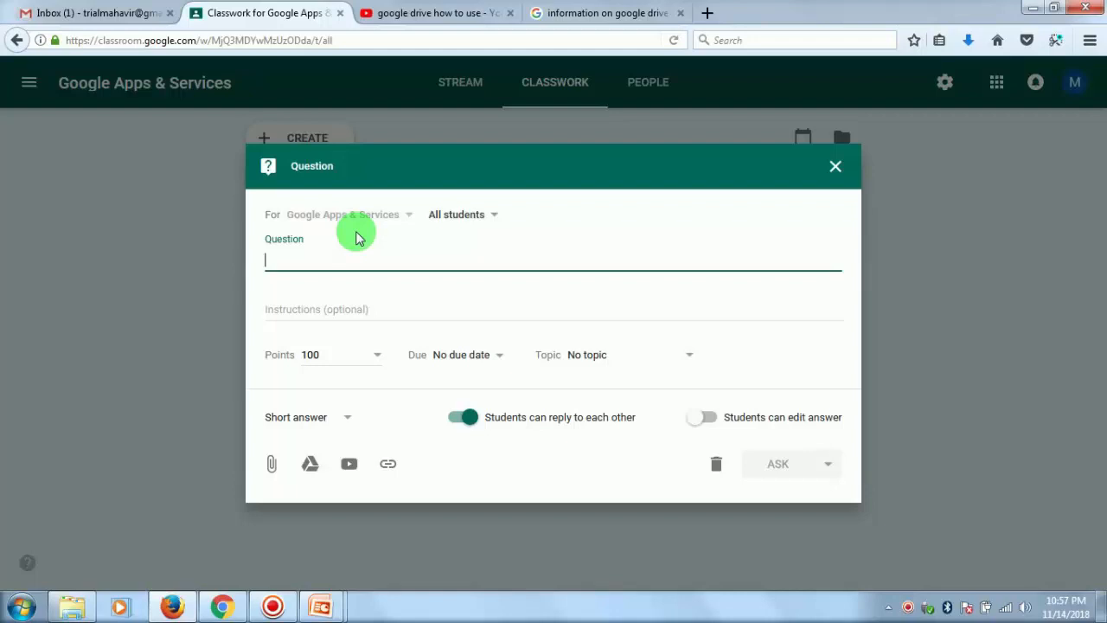
{"action": "type", "text": "Whati i"}
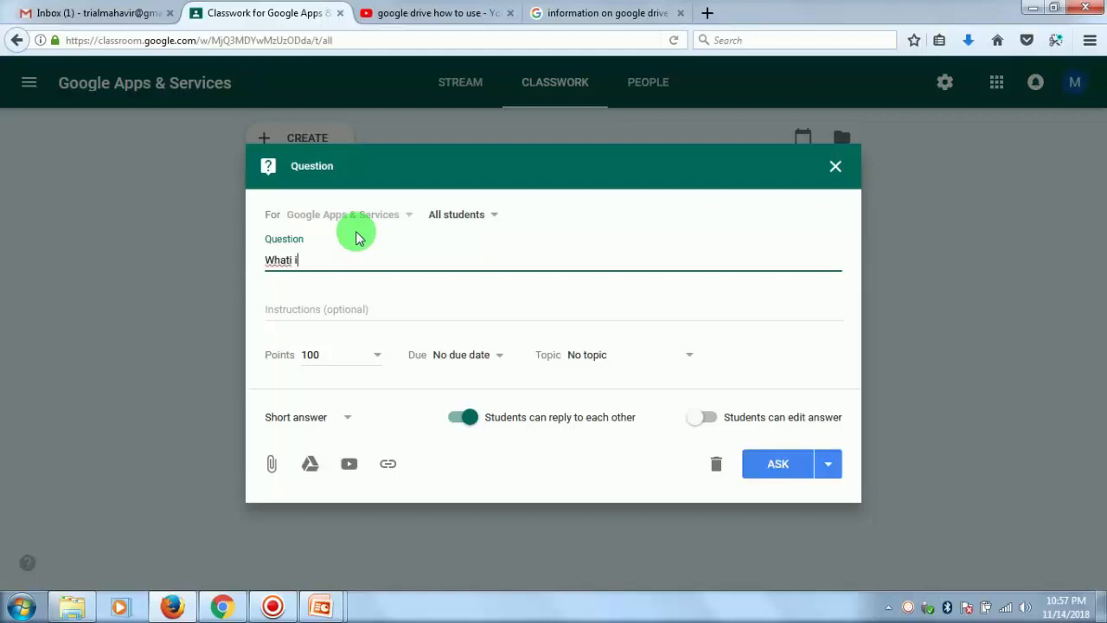
{"action": "key", "text": "BackSpace"}
{"action": "key", "text": "BackSpace"}
{"action": "key", "text": "BackSpace"}
{"action": "type", "text": "is Google Drive"}
- Set the question's points to 20
{"action": "left_click", "coordinate": [366, 361]}
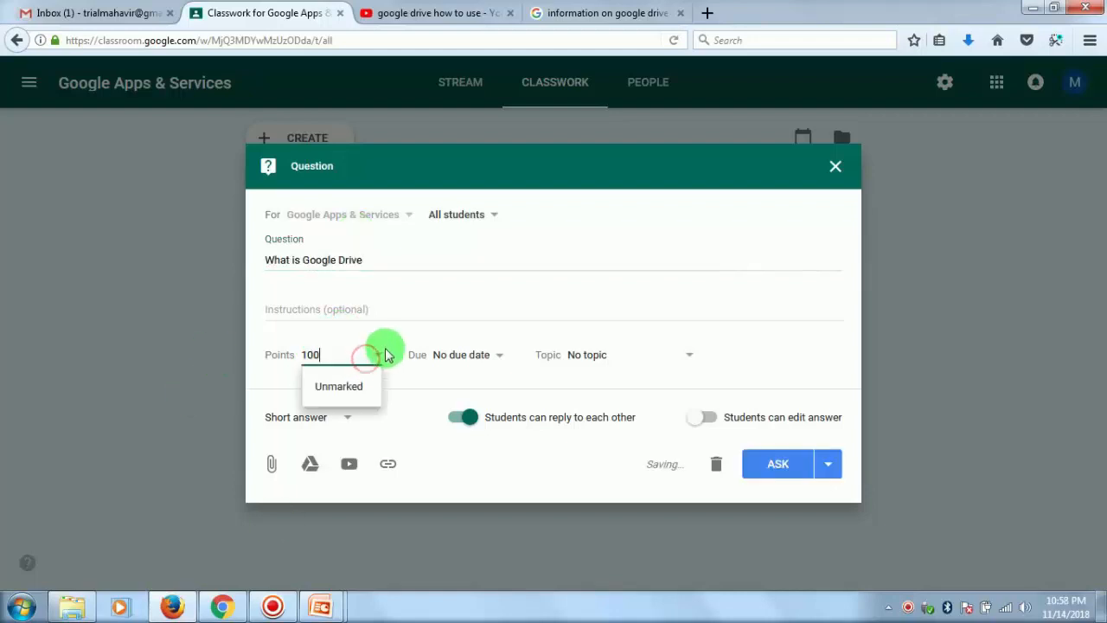
{"action": "key", "text": "BackSpace"}
{"action": "key", "text": "BackSpace"}
{"action": "key", "text": "BackSpace"}
{"action": "type", "text": "20"}
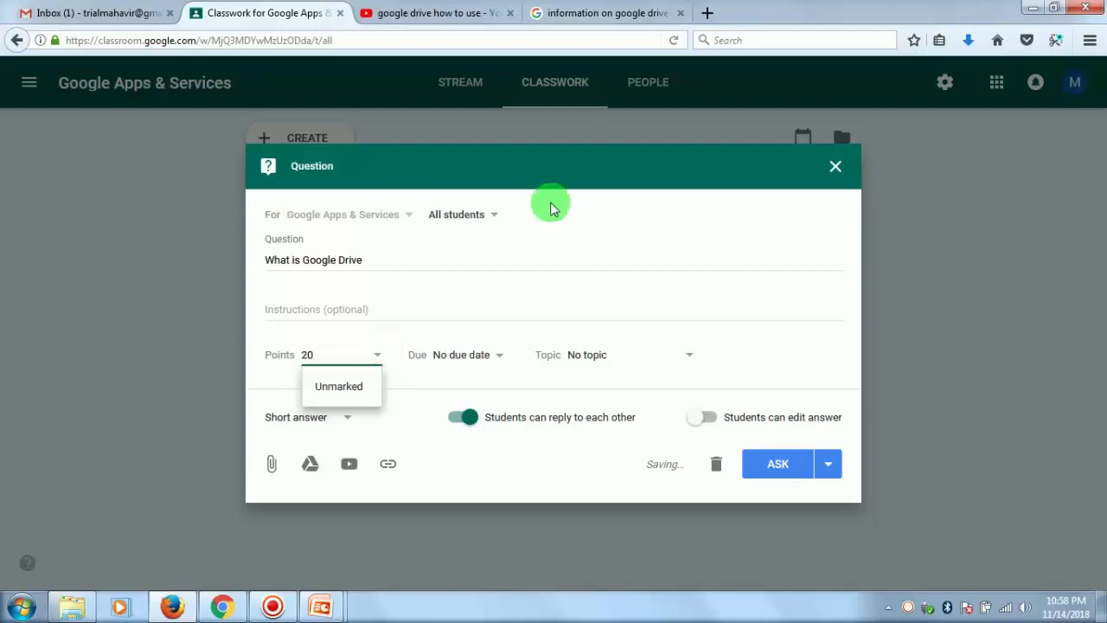
- Set the question's due date to 18 Nov 2018 with the time 23:59
{"action": "left_click", "coordinate": [502, 358]}
{"action": "left_click", "coordinate": [496, 412]}
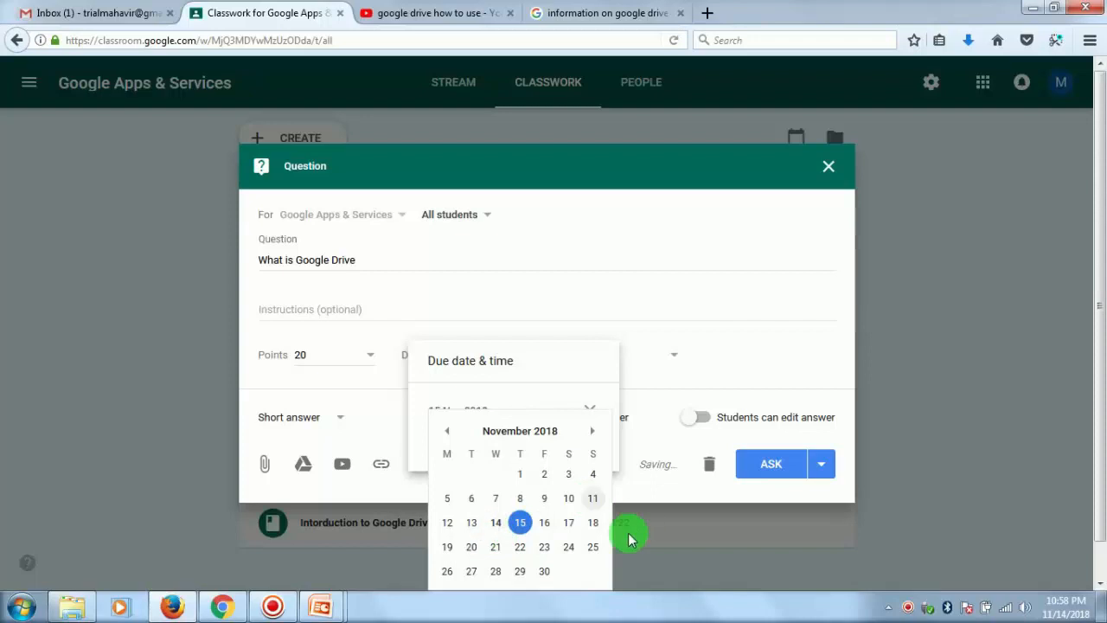
{"action": "left_click", "coordinate": [591, 524]}
{"action": "left_click", "coordinate": [459, 442]}
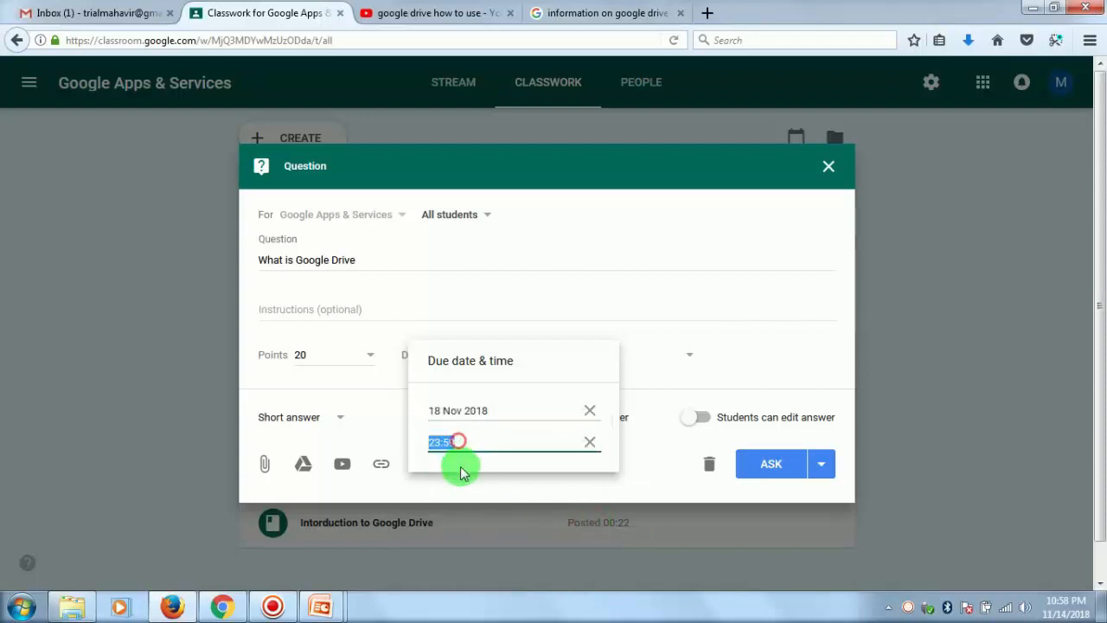
{"action": "left_click", "coordinate": [653, 405]}
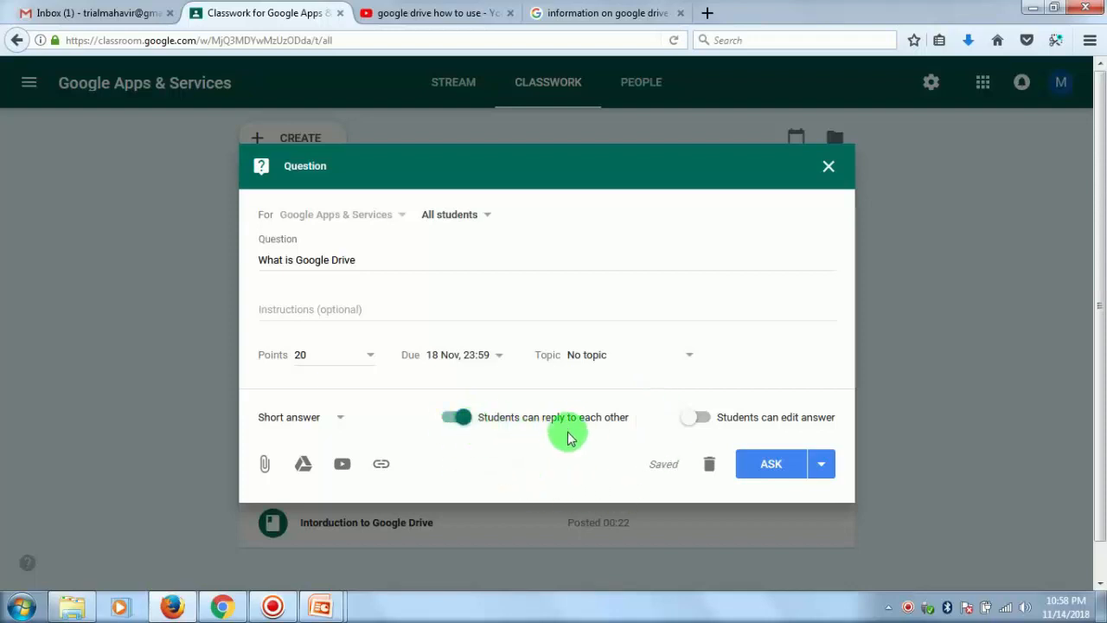
- Turn off students replying to each other, keep Short answer as the answer type, and post the question to the class
{"action": "left_click", "coordinate": [453, 417]}
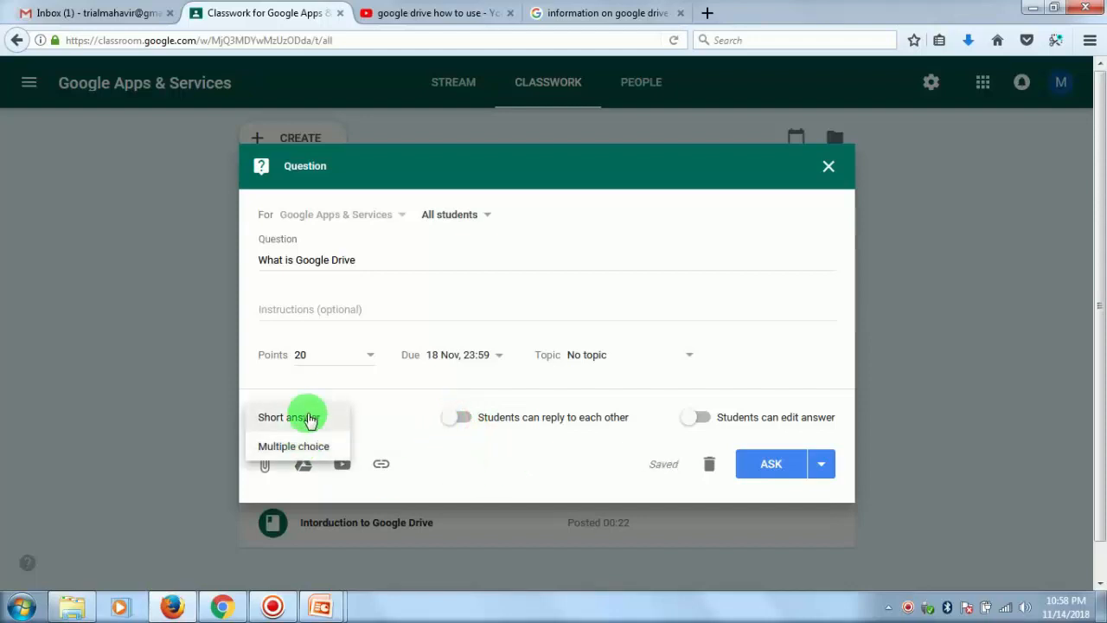
{"action": "left_click", "coordinate": [306, 419]}
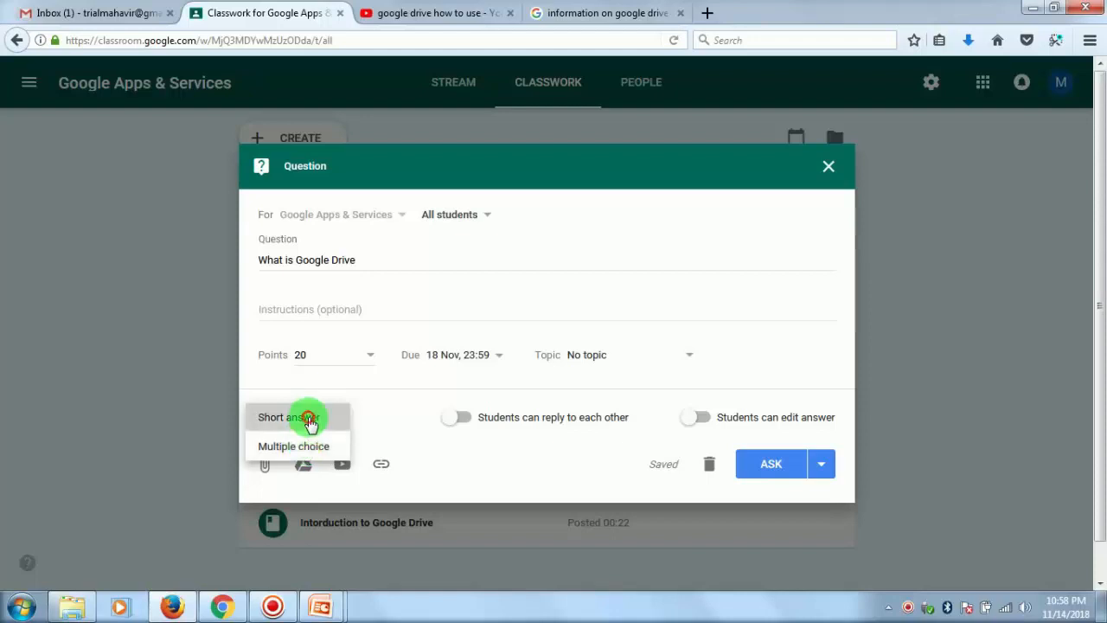
{"action": "left_click", "coordinate": [771, 472]}
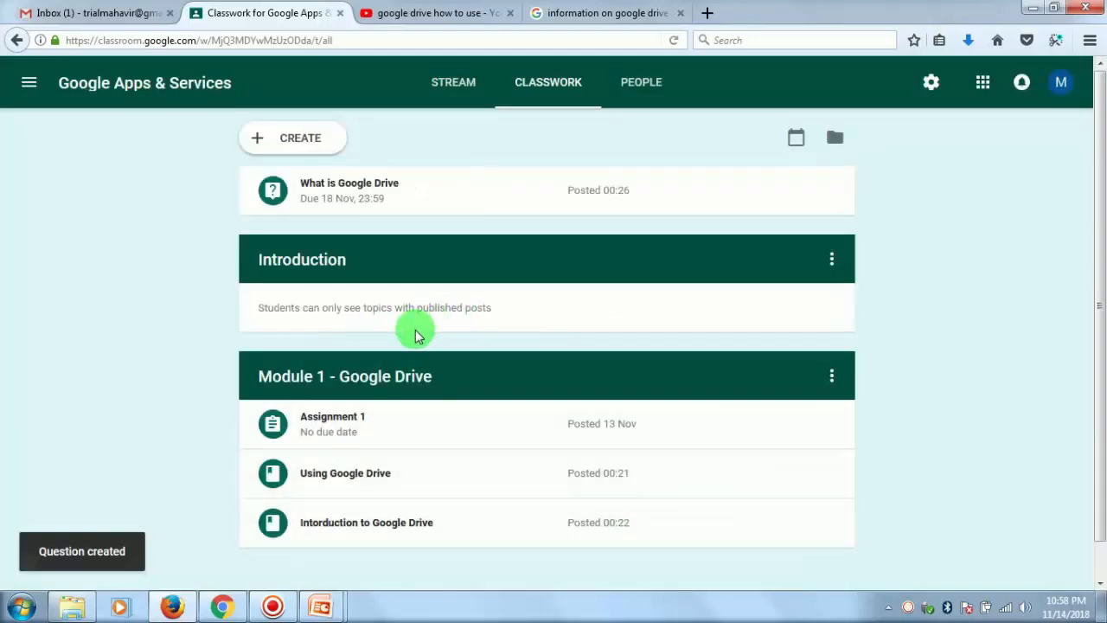
- Edit the "What is Google Drive" question to place it under the Introduction topic and save it
{"action": "left_click", "coordinate": [833, 195]}
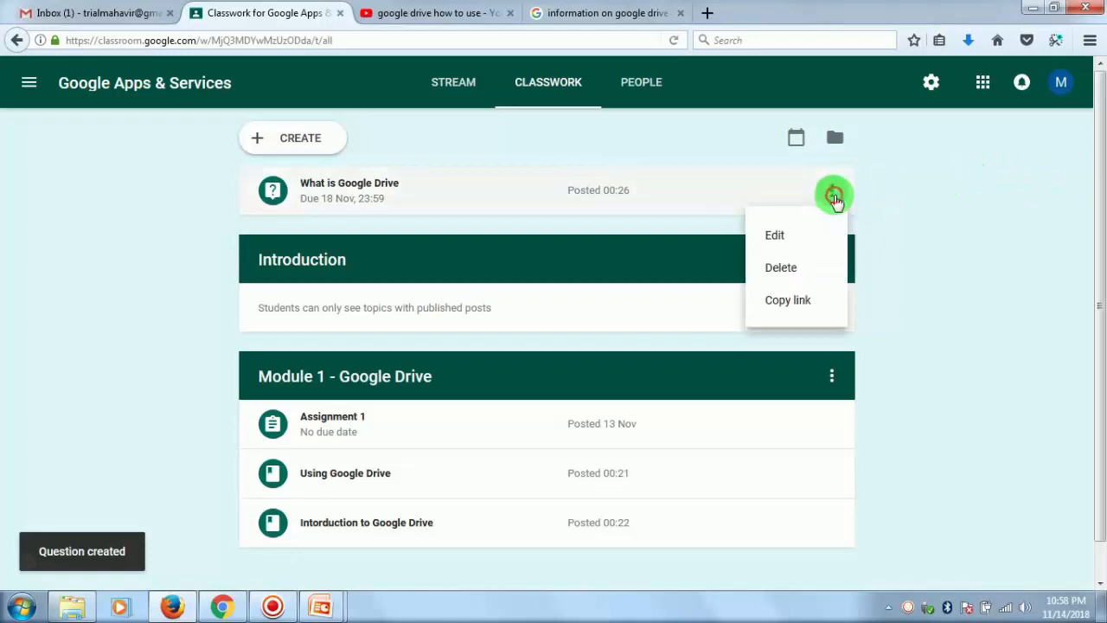
{"action": "left_click", "coordinate": [778, 236]}
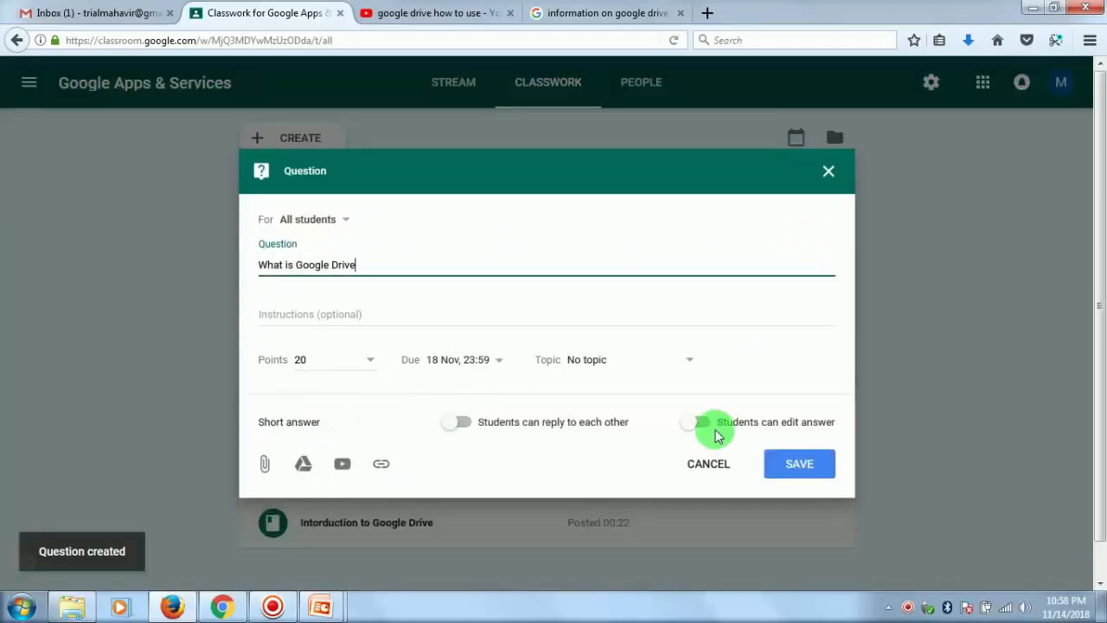
{"action": "left_click", "coordinate": [595, 363]}
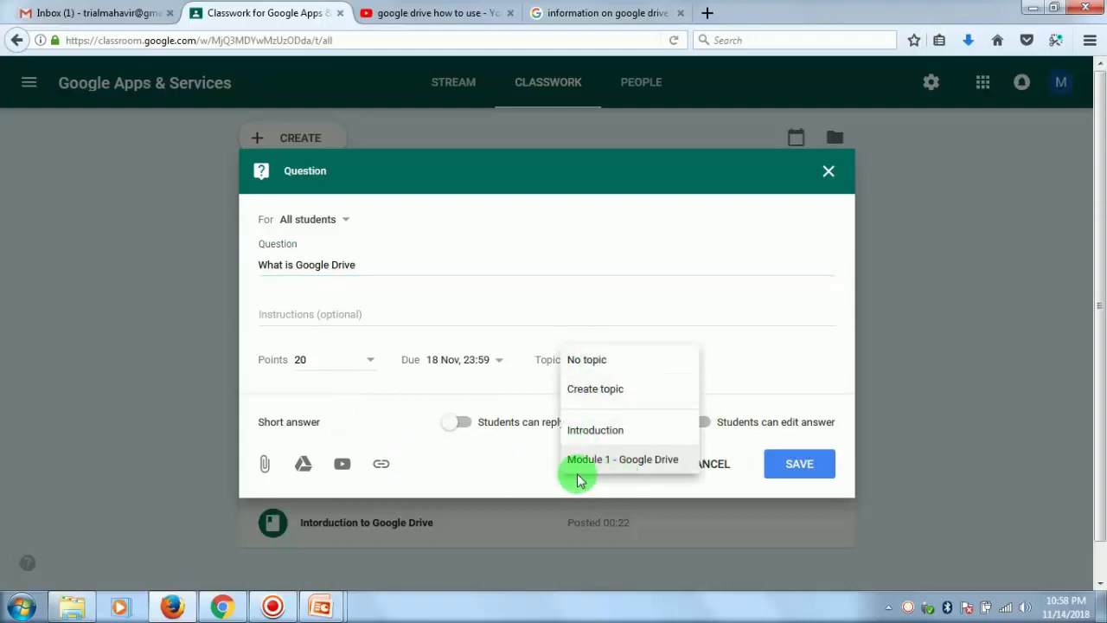
{"action": "left_click", "coordinate": [593, 431]}
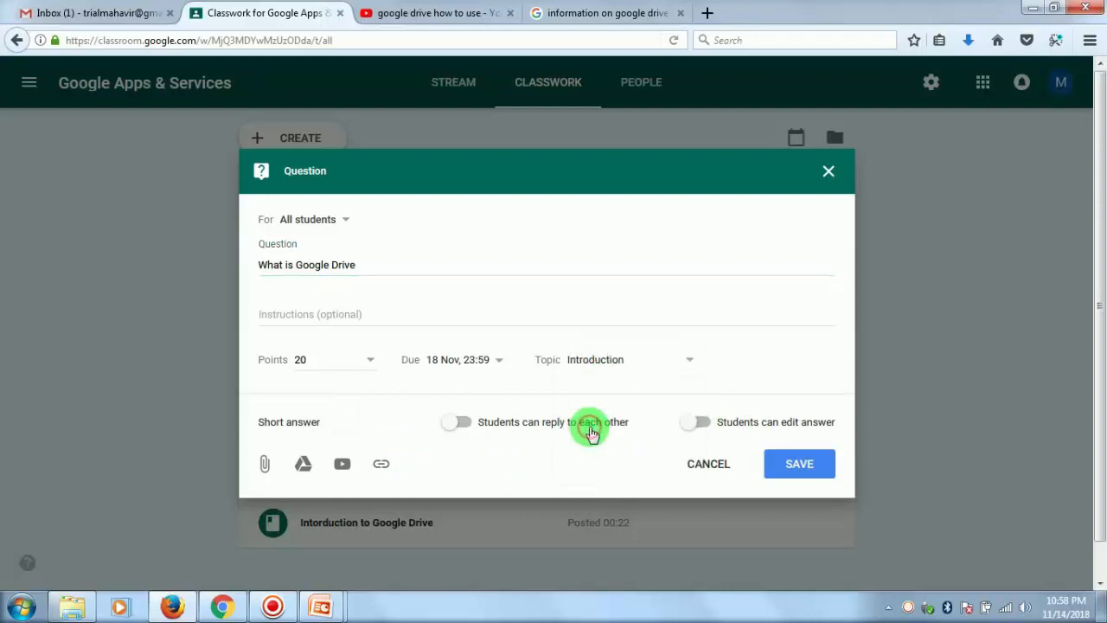
{"action": "left_click", "coordinate": [792, 461]}
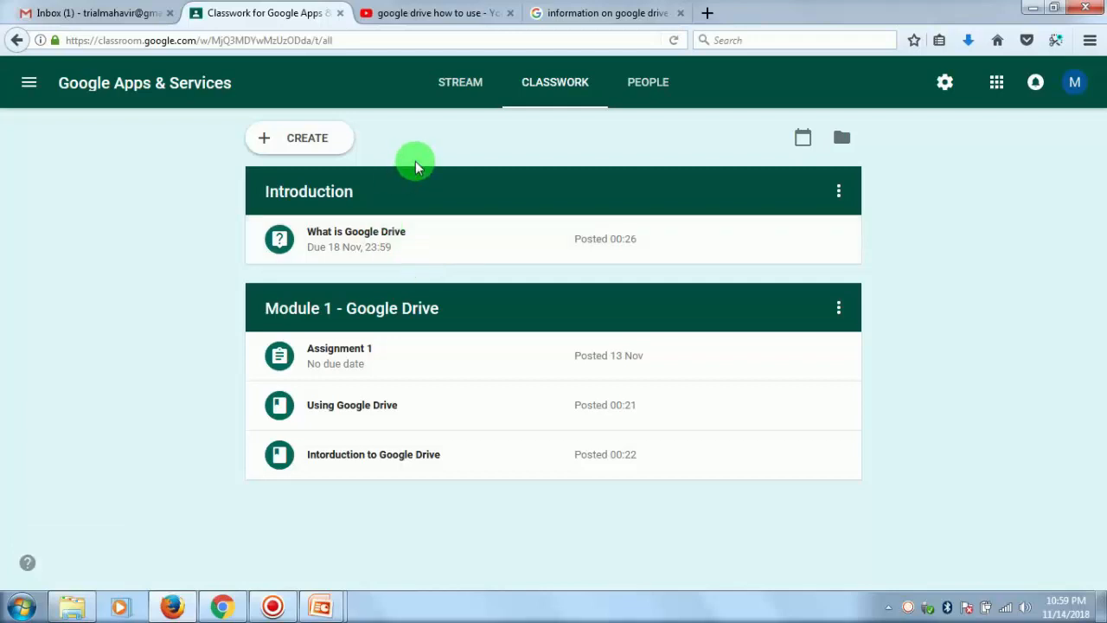
- Switch to the student's account in Chrome and reload the Classwork page to check the posted question
{"action": "left_click", "coordinate": [222, 606]}
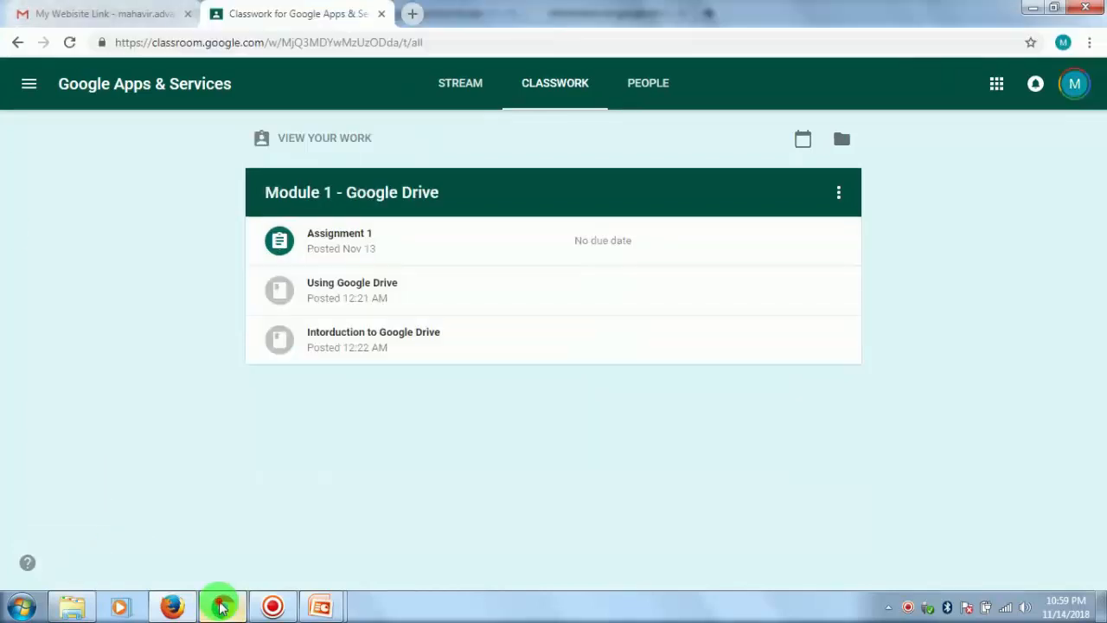
{"action": "left_click", "coordinate": [69, 43]}
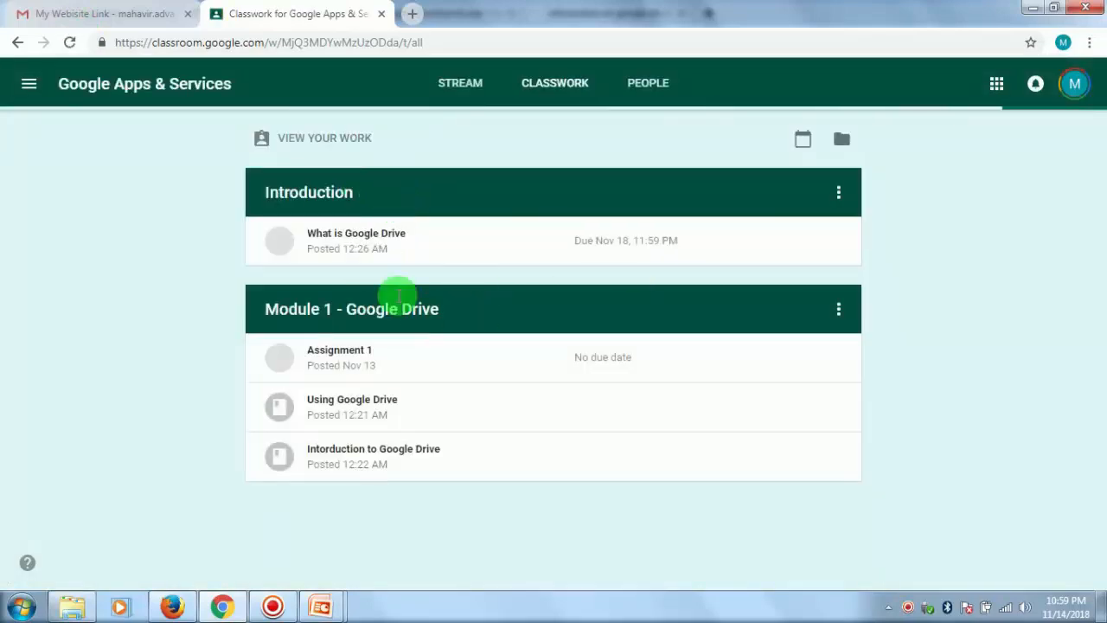
- Open the "What is Google Drive" question as the student and turn in the answer "It is storage service offered by Google."
{"action": "left_click", "coordinate": [349, 235]}
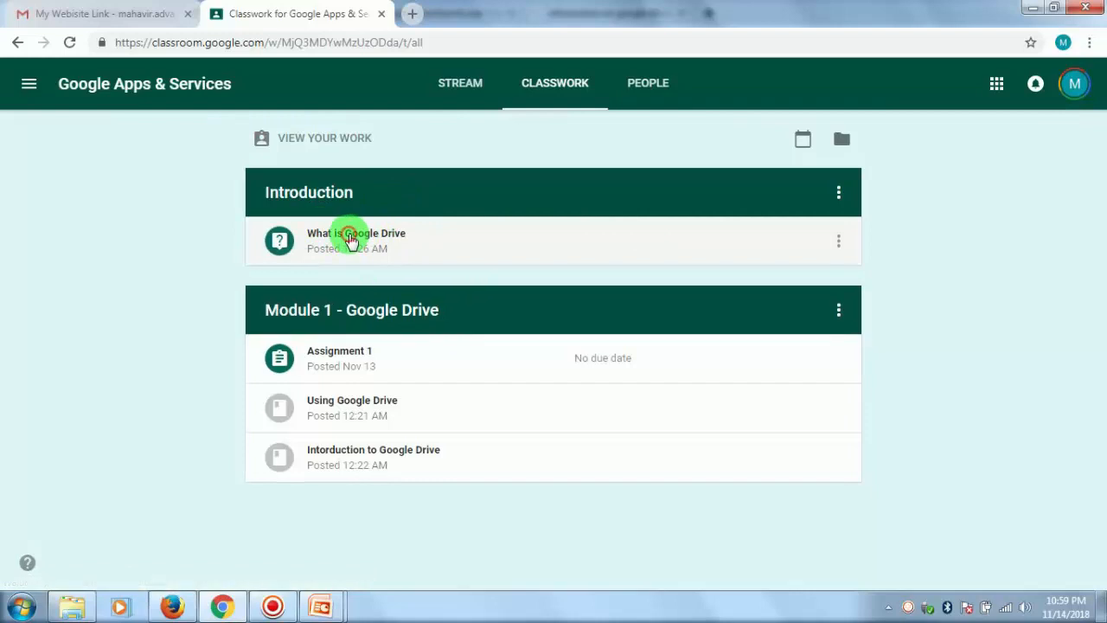
{"action": "left_click", "coordinate": [318, 337]}
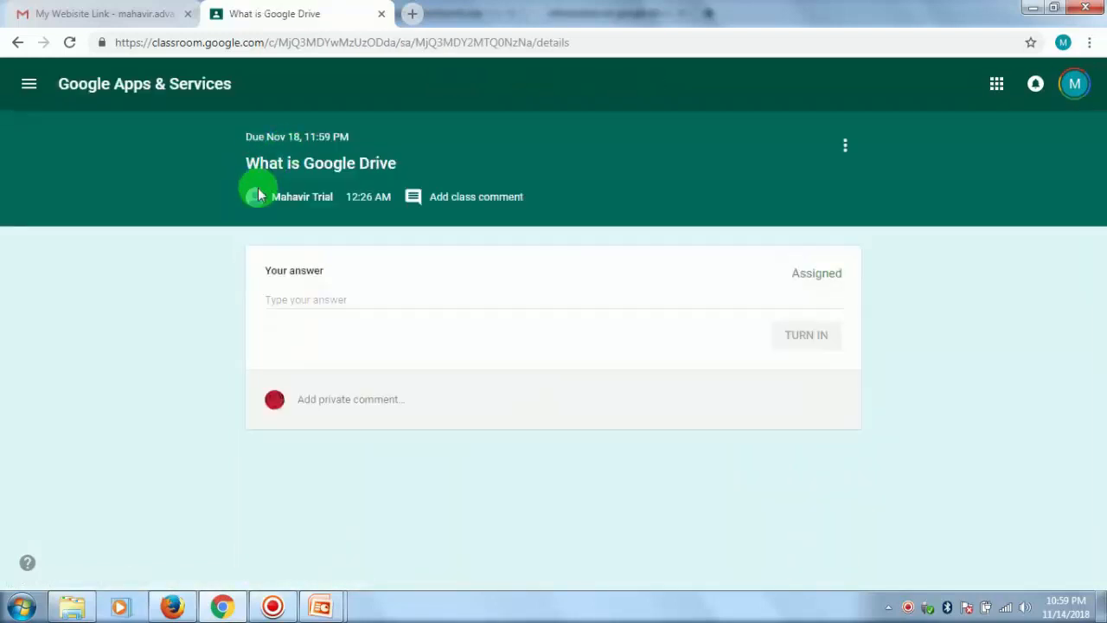
{"action": "left_click", "coordinate": [343, 294]}
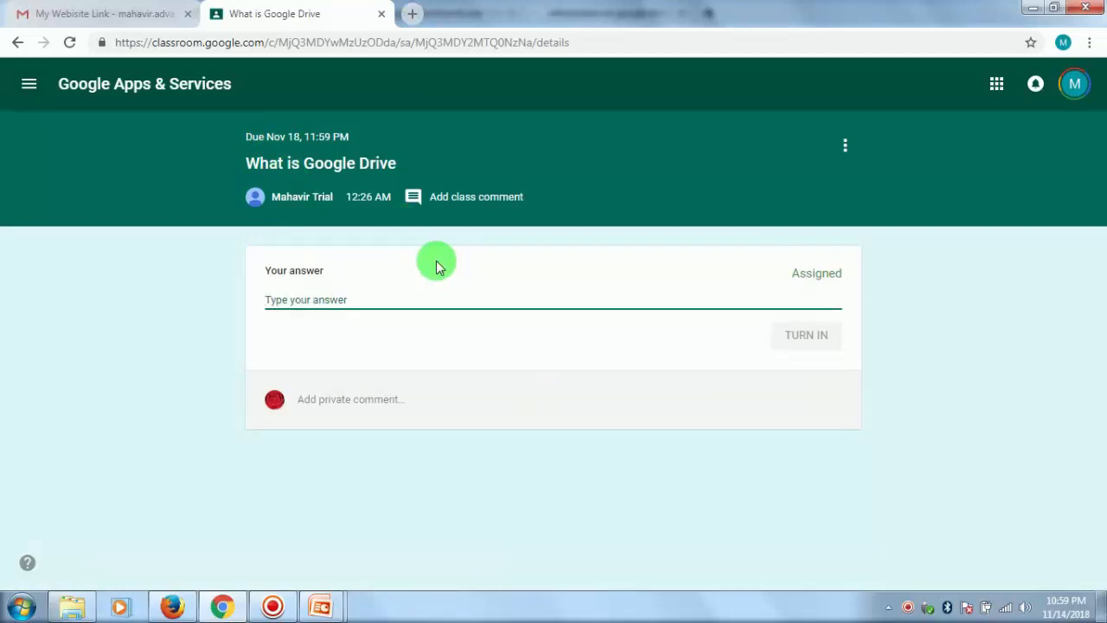
{"action": "type", "text": "I"}
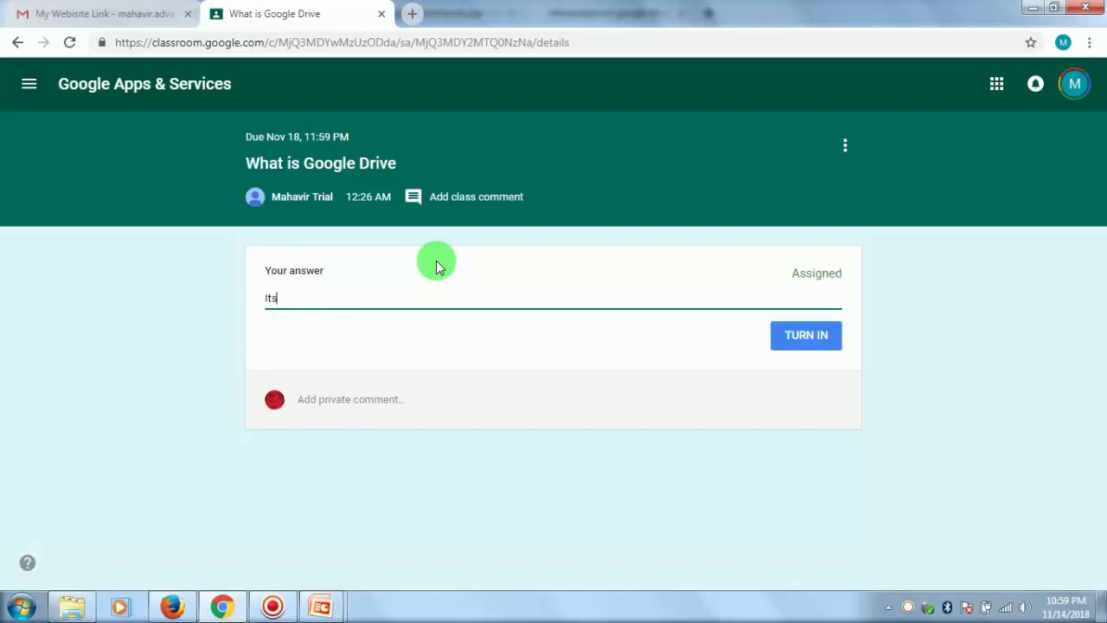
{"action": "type", "text": "t i"}
{"action": "type", "text": "s storage swervice offered by Google."}
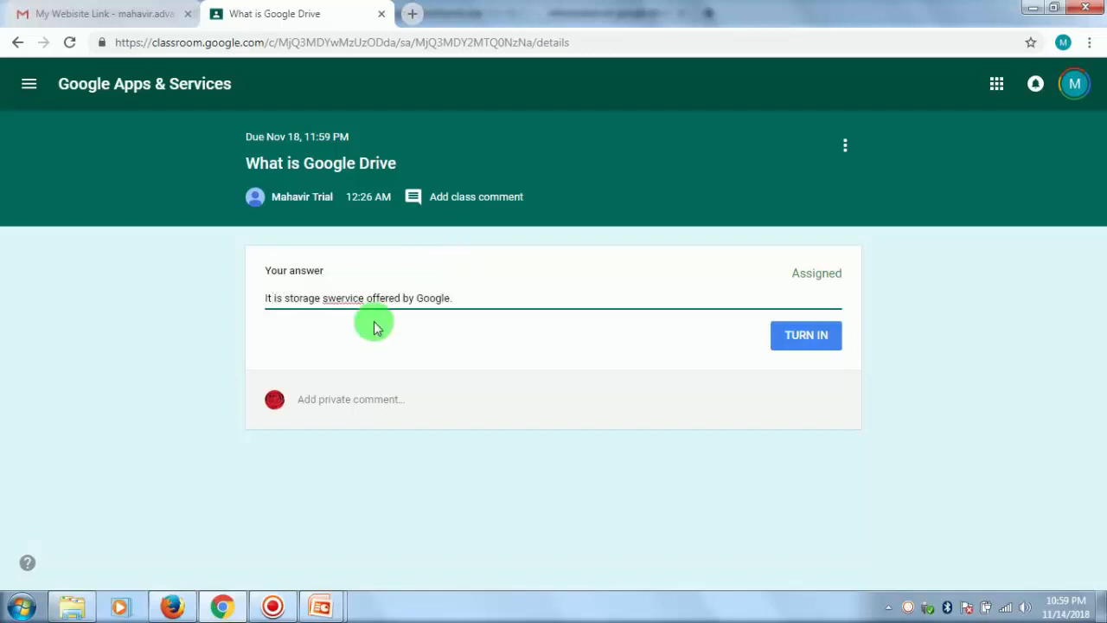
{"action": "left_click", "coordinate": [337, 299]}
{"action": "key", "text": "BackSpace"}
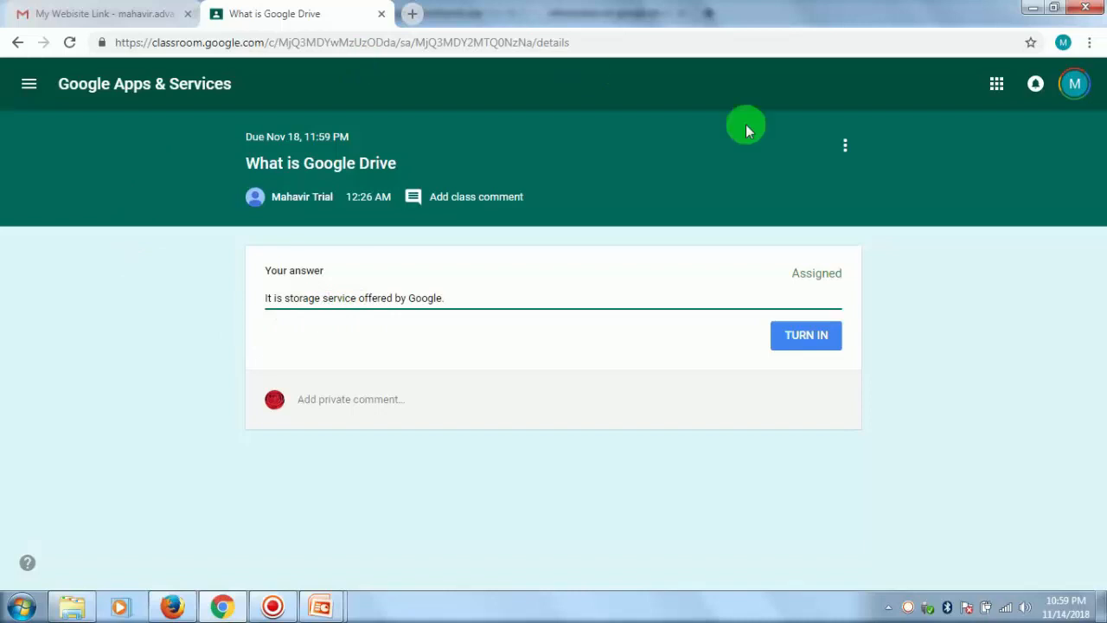
{"action": "left_click", "coordinate": [806, 337]}
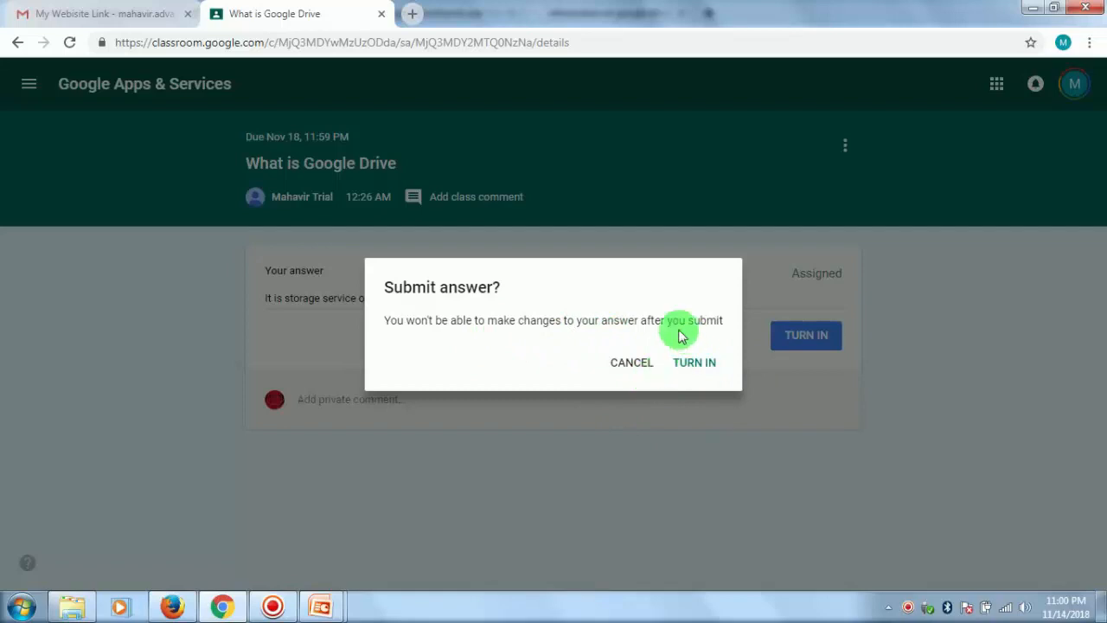
{"action": "left_click", "coordinate": [692, 366]}
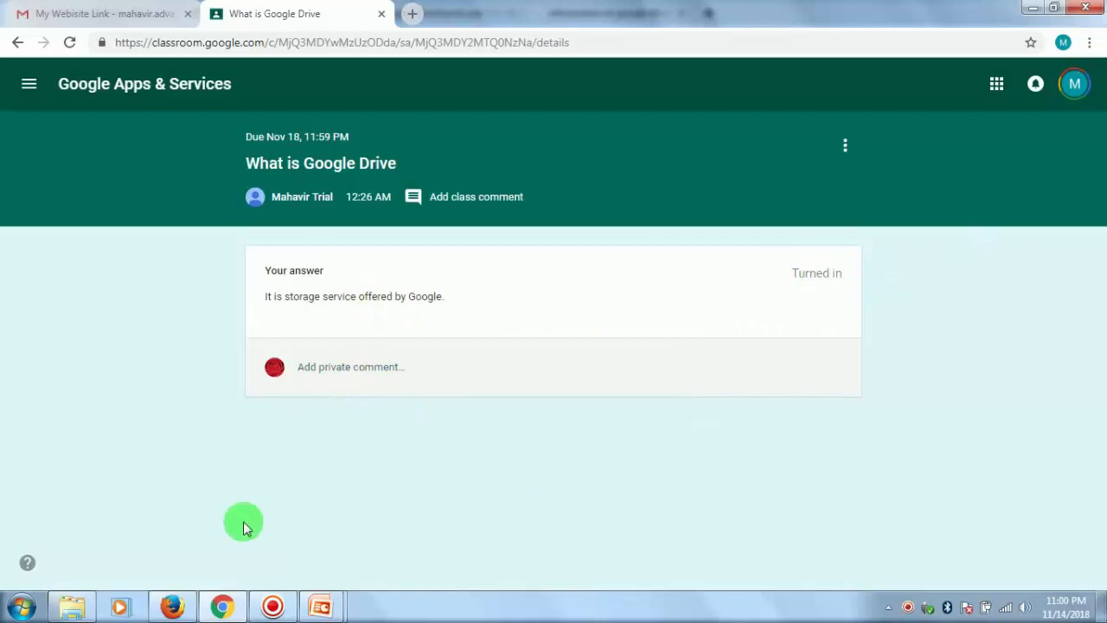
- Switch to the teacher's account in Firefox and open the handed-in answers for "What is Google Drive" to read the student's response
{"action": "left_click", "coordinate": [174, 607]}
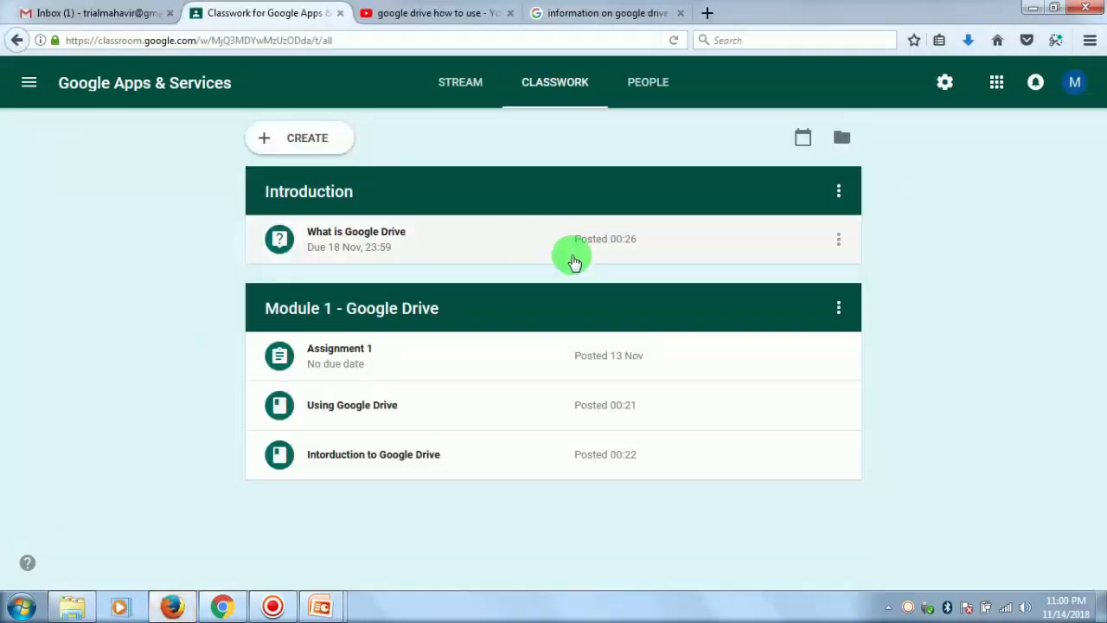
{"action": "left_click", "coordinate": [352, 233]}
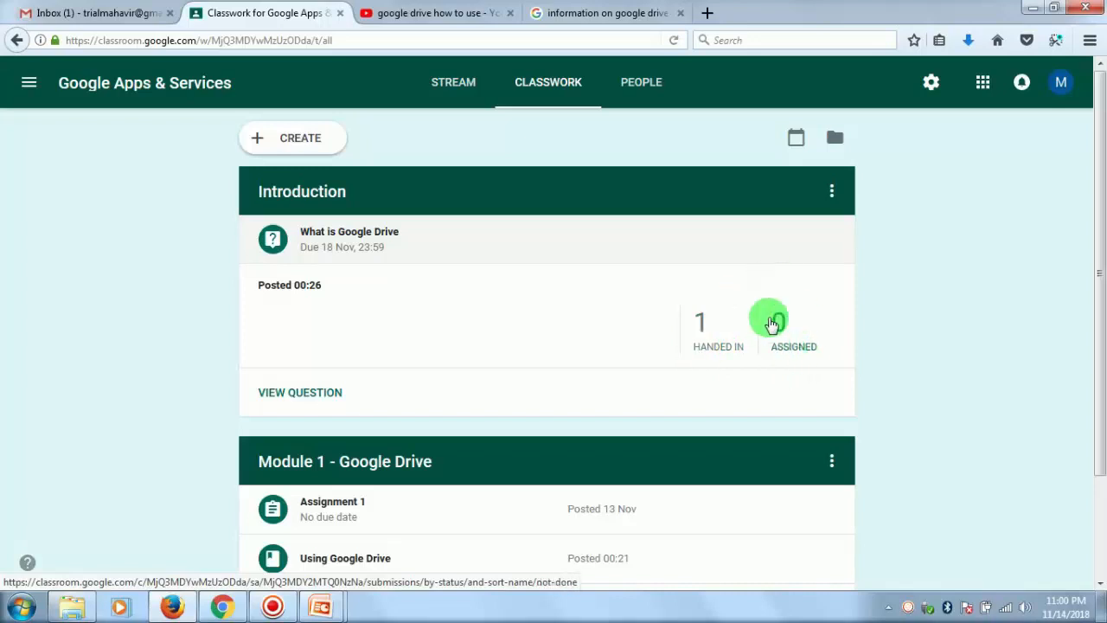
{"action": "left_click", "coordinate": [702, 348]}
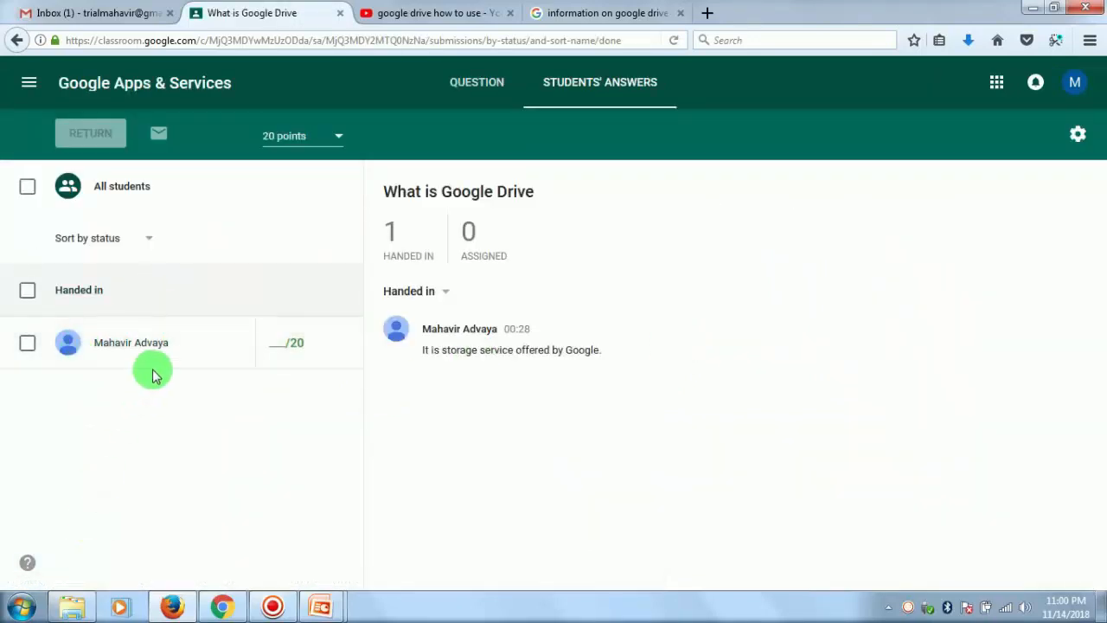
{"action": "left_click", "coordinate": [497, 352]}
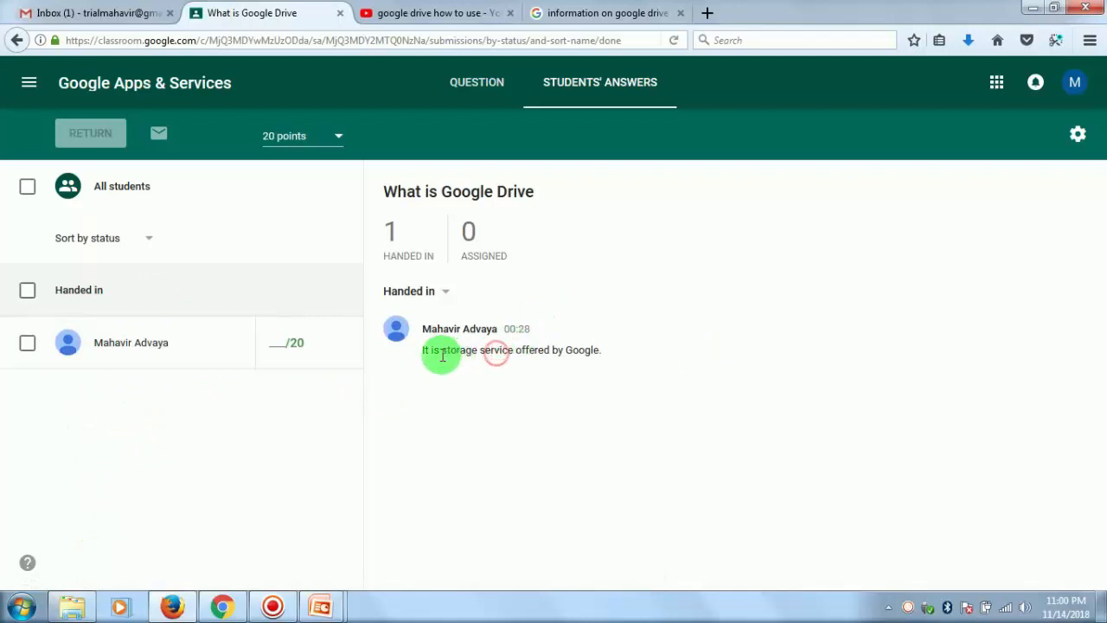
{"action": "left_click_drag", "start_coordinate": [442, 354], "coordinate": [609, 351]}
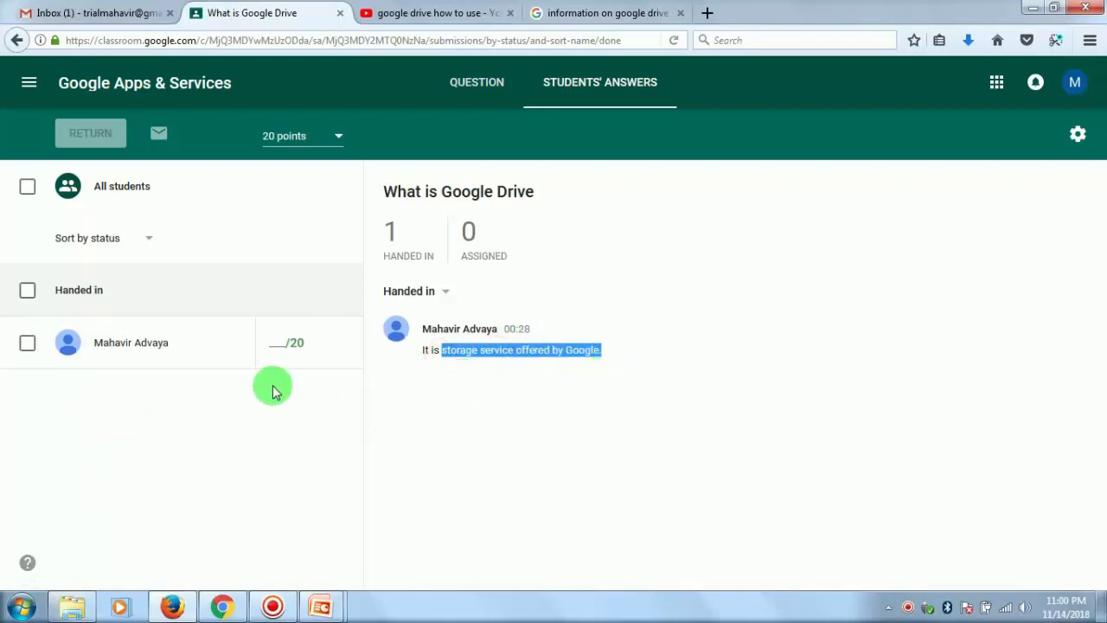
- Give the student's answer a mark of 15 out of 20
{"action": "left_click", "coordinate": [278, 342]}
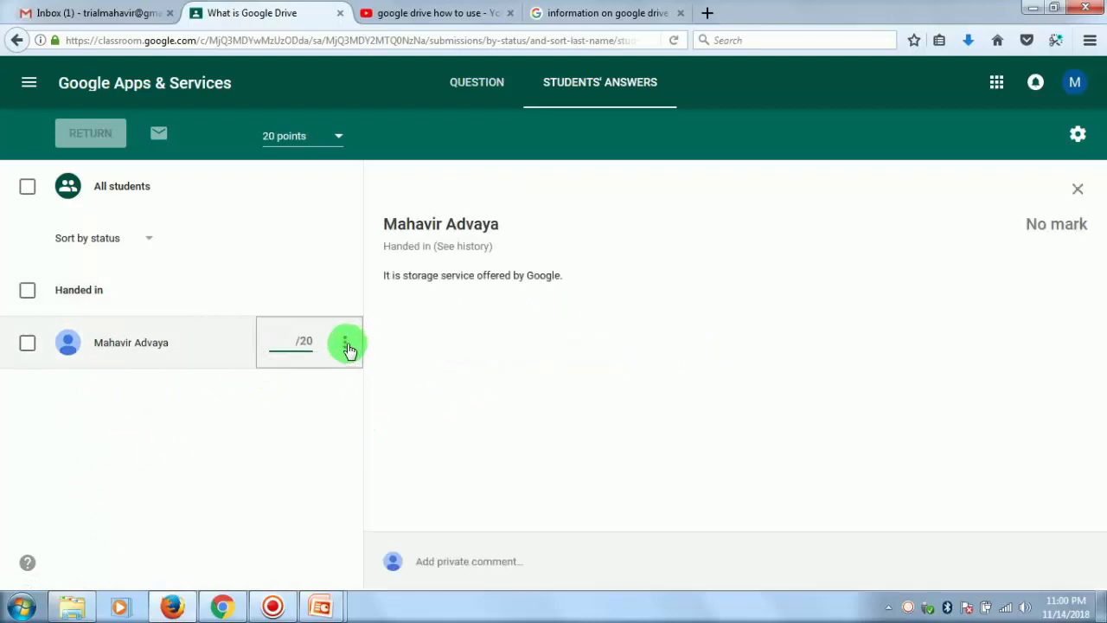
{"action": "left_click", "coordinate": [268, 341]}
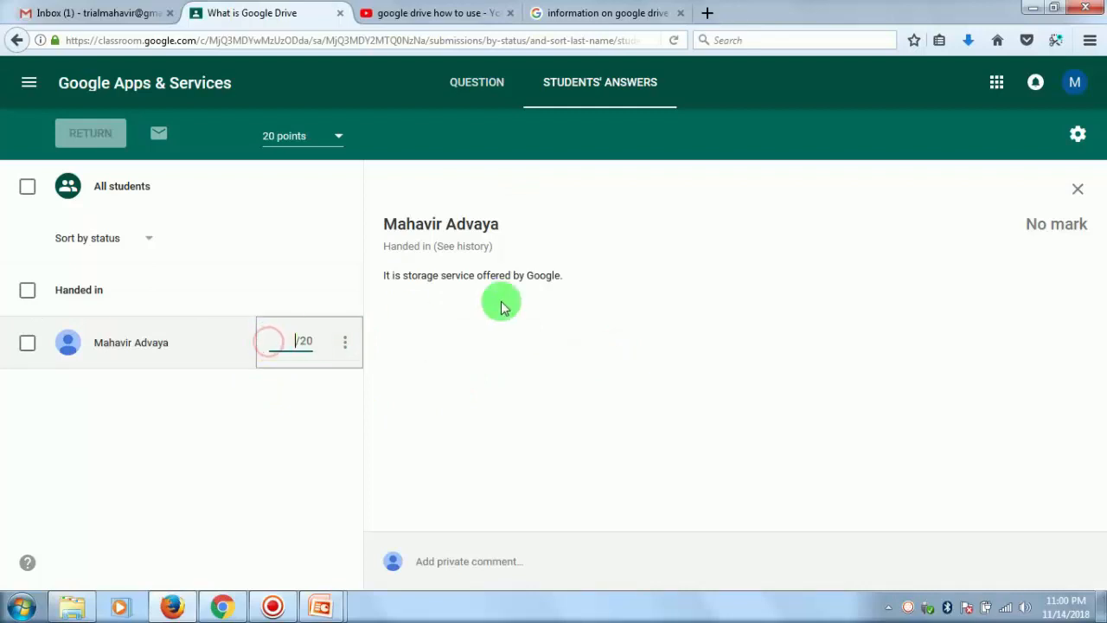
{"action": "type", "text": "15"}
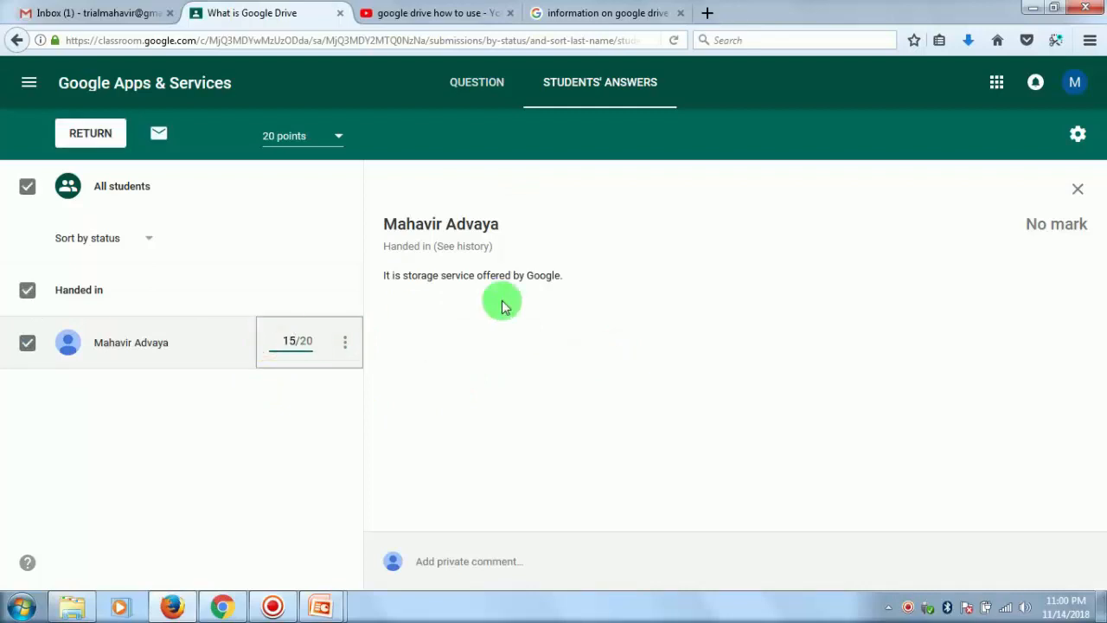
{"action": "left_click", "coordinate": [294, 451]}
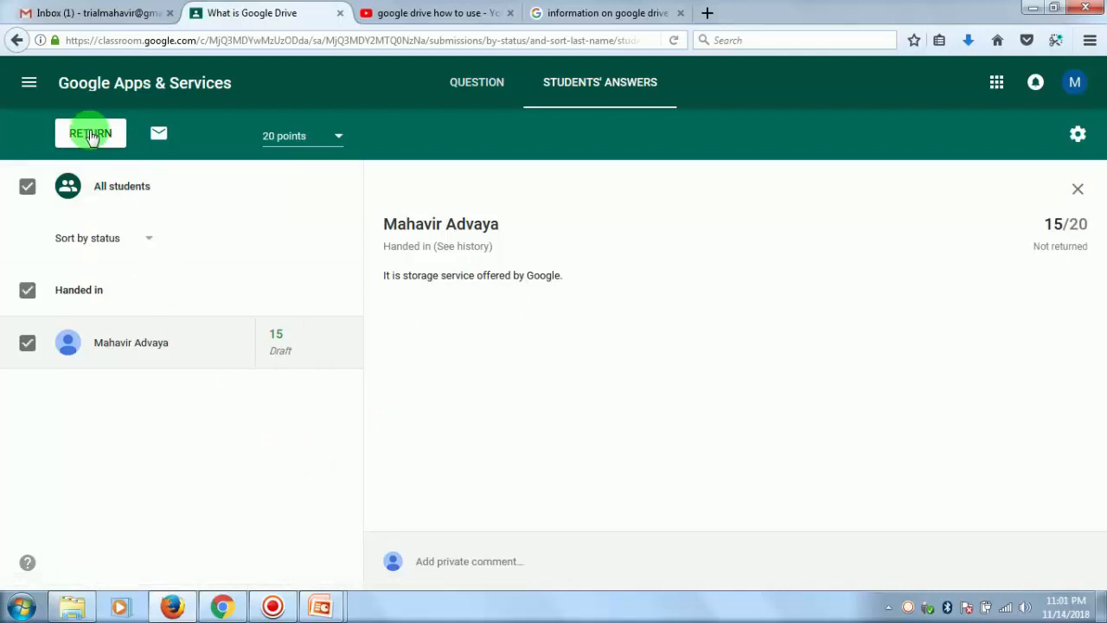
- Return the marked answer to the student with the private comment "Work hard"
{"action": "left_click", "coordinate": [90, 134]}
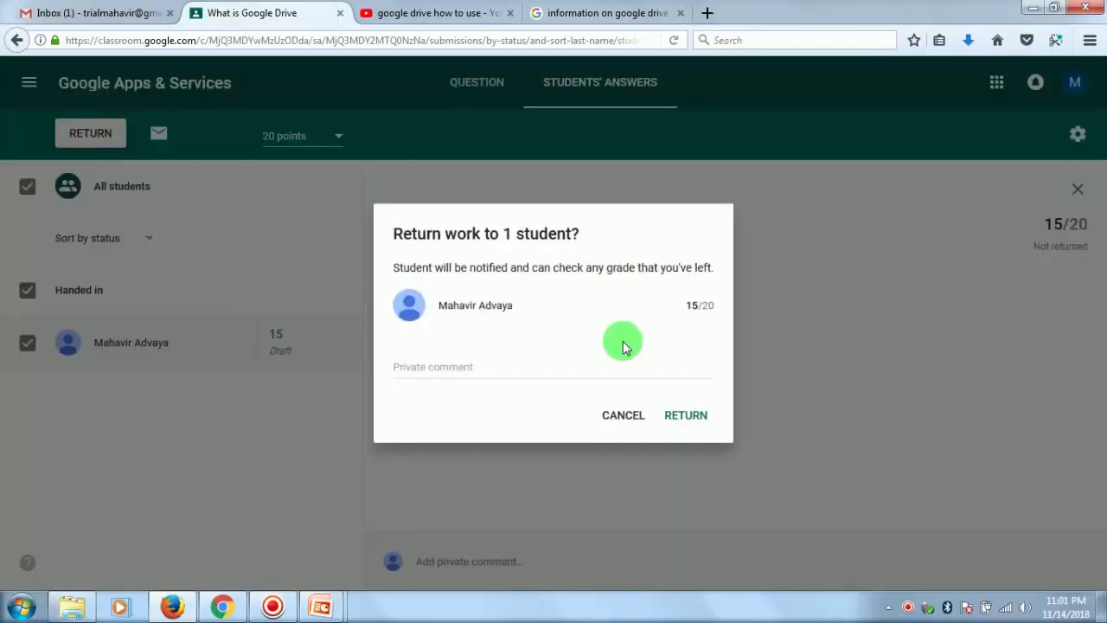
{"action": "left_click", "coordinate": [410, 363]}
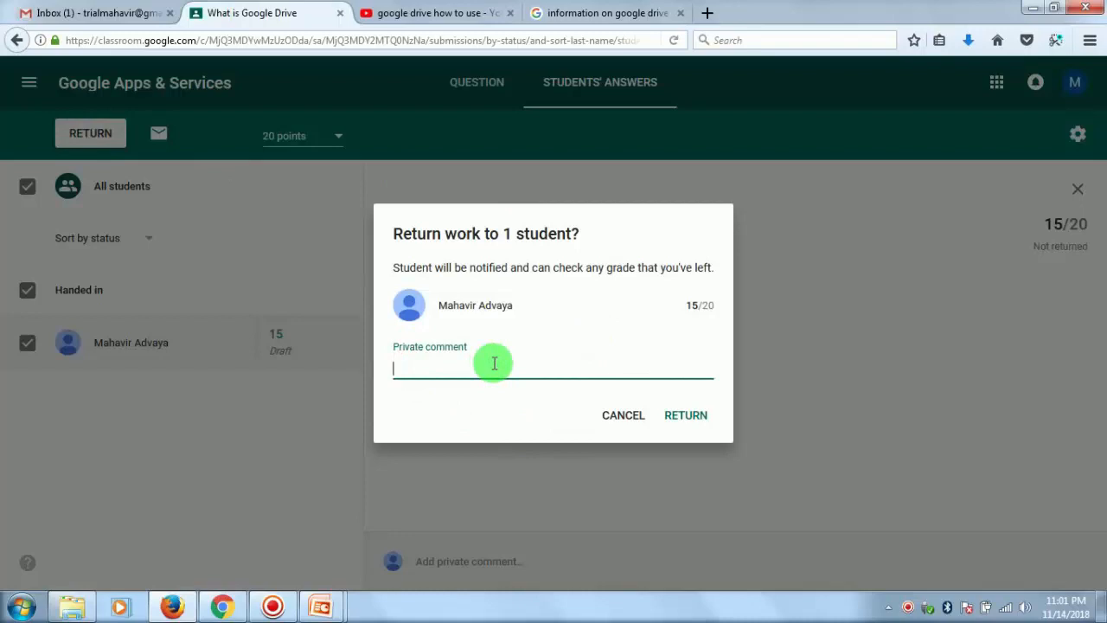
{"action": "type", "text": "Work hard"}
{"action": "left_click", "coordinate": [688, 415]}
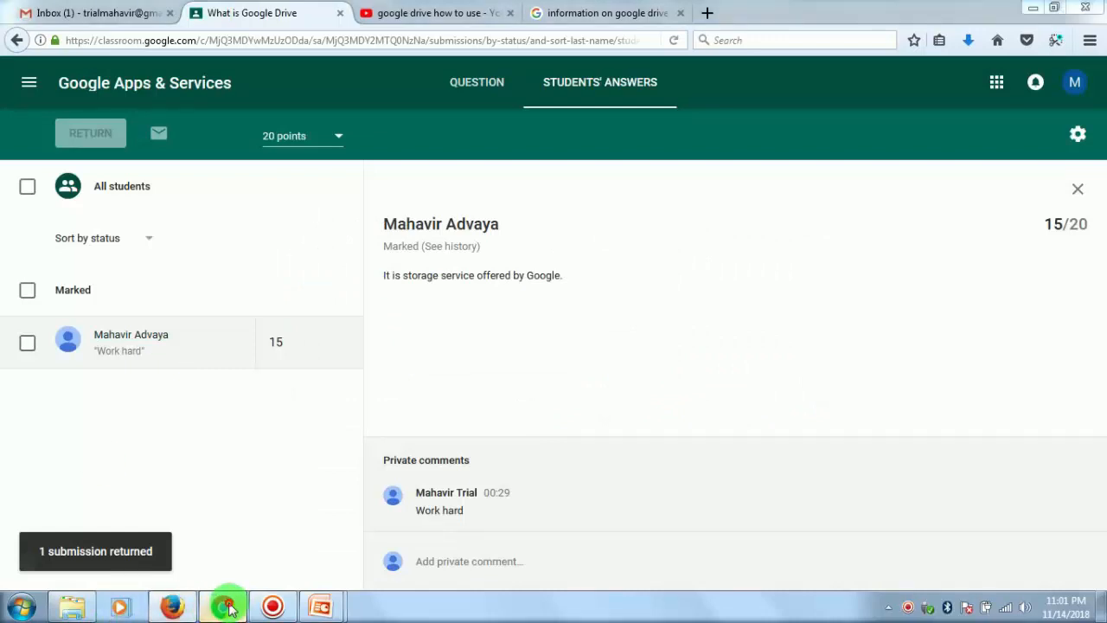
- Switch to the student's account in Chrome and reload the question to check the returned mark and private comment
{"action": "left_click", "coordinate": [223, 607]}
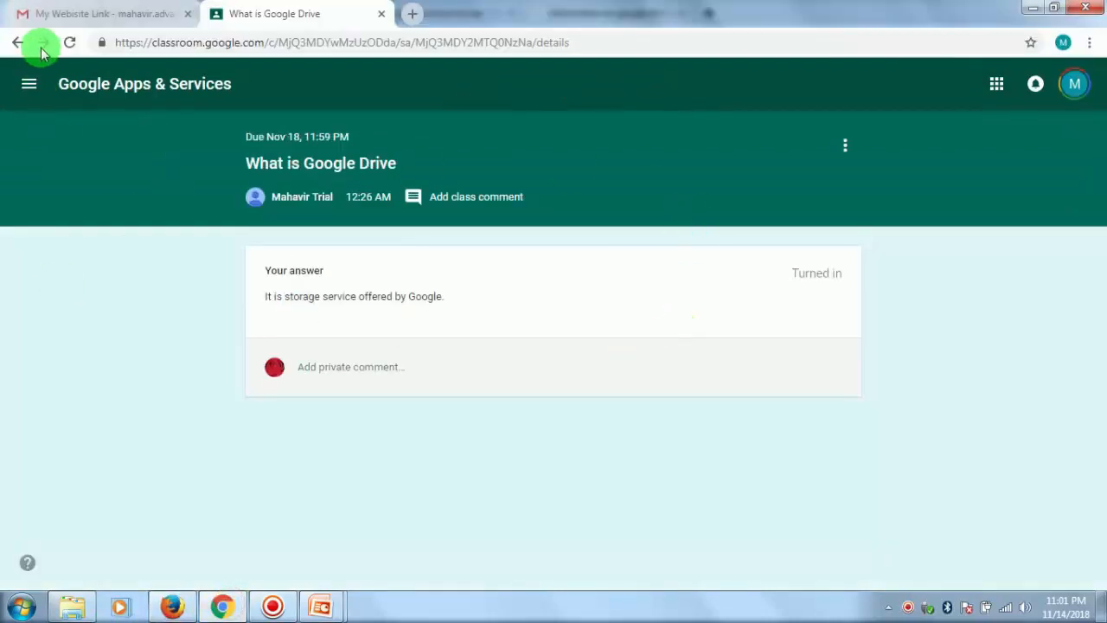
{"action": "left_click", "coordinate": [71, 42]}
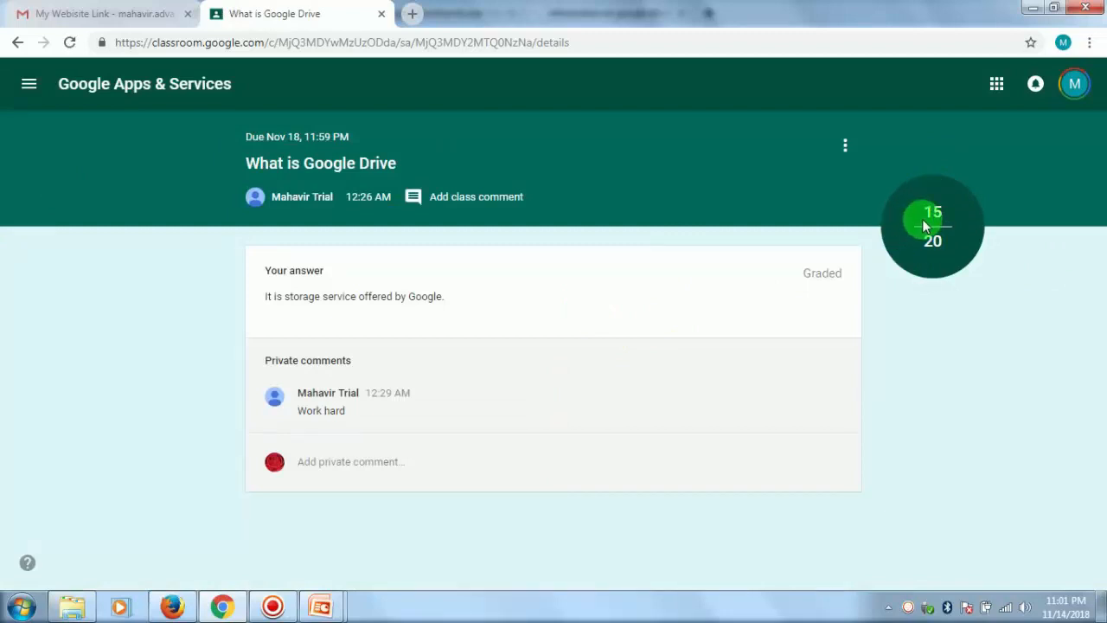
{"action": "left_click_drag", "start_coordinate": [294, 412], "coordinate": [343, 412]}
- Go back to the teacher's account in Firefox, review the mark and question, and return to the Google Apps & Services class's Classwork page
{"action": "left_click", "coordinate": [176, 608]}
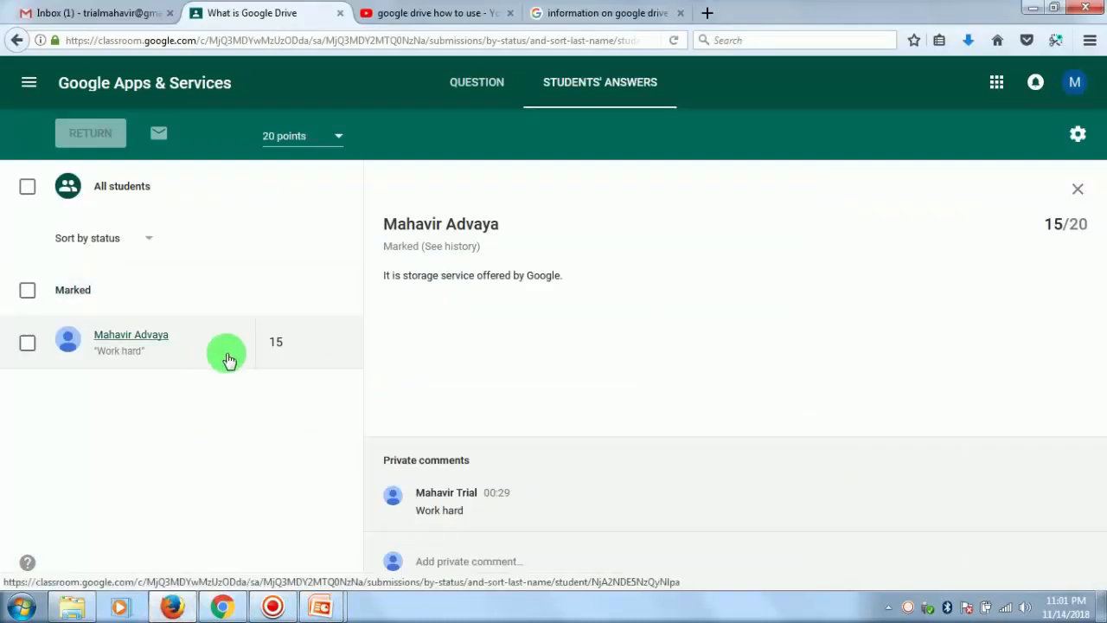
{"action": "left_click", "coordinate": [277, 346]}
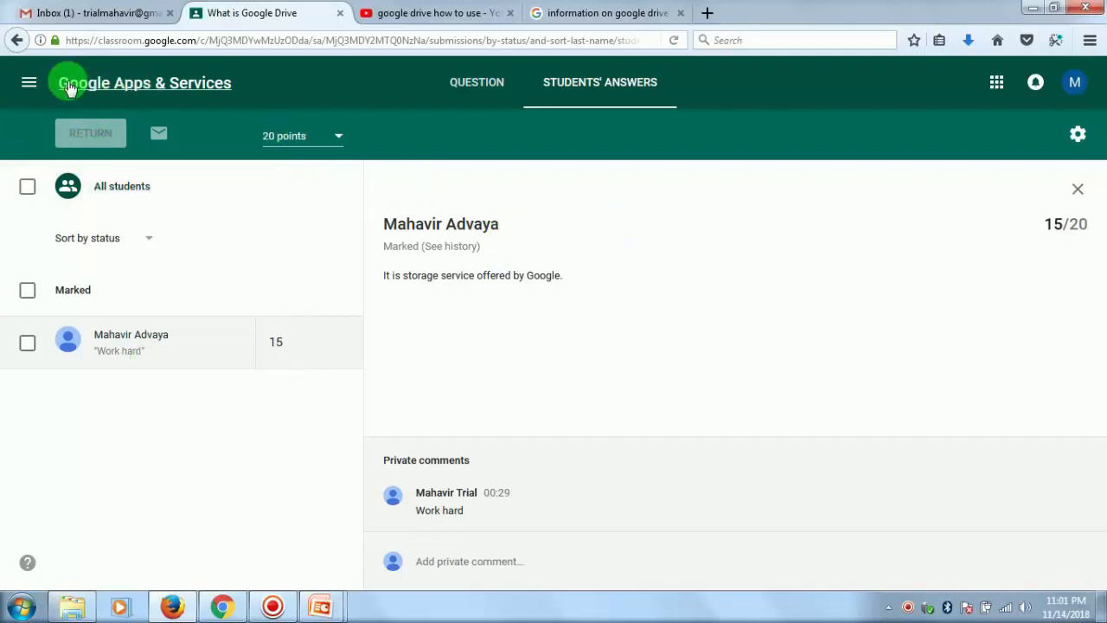
{"action": "left_click", "coordinate": [478, 84]}
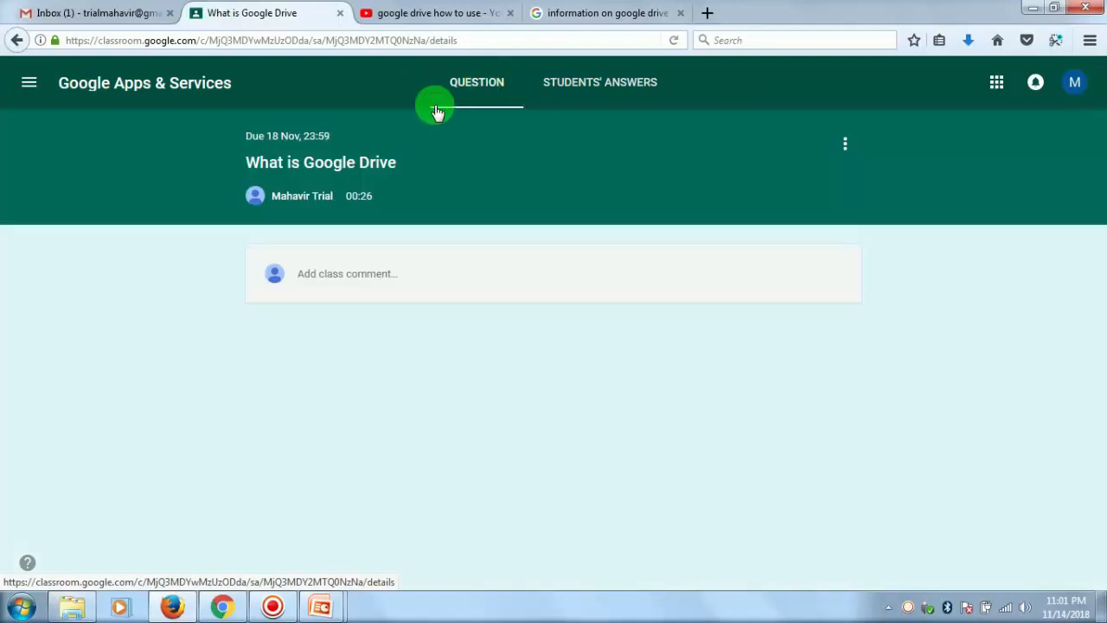
{"action": "left_click", "coordinate": [27, 81]}
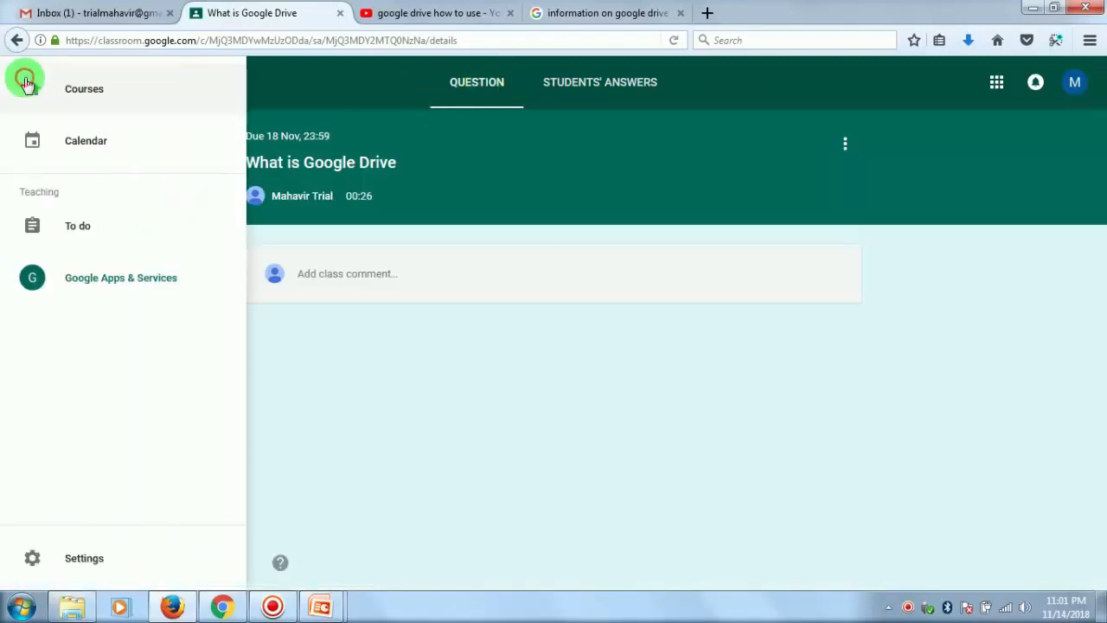
{"action": "left_click", "coordinate": [92, 275]}
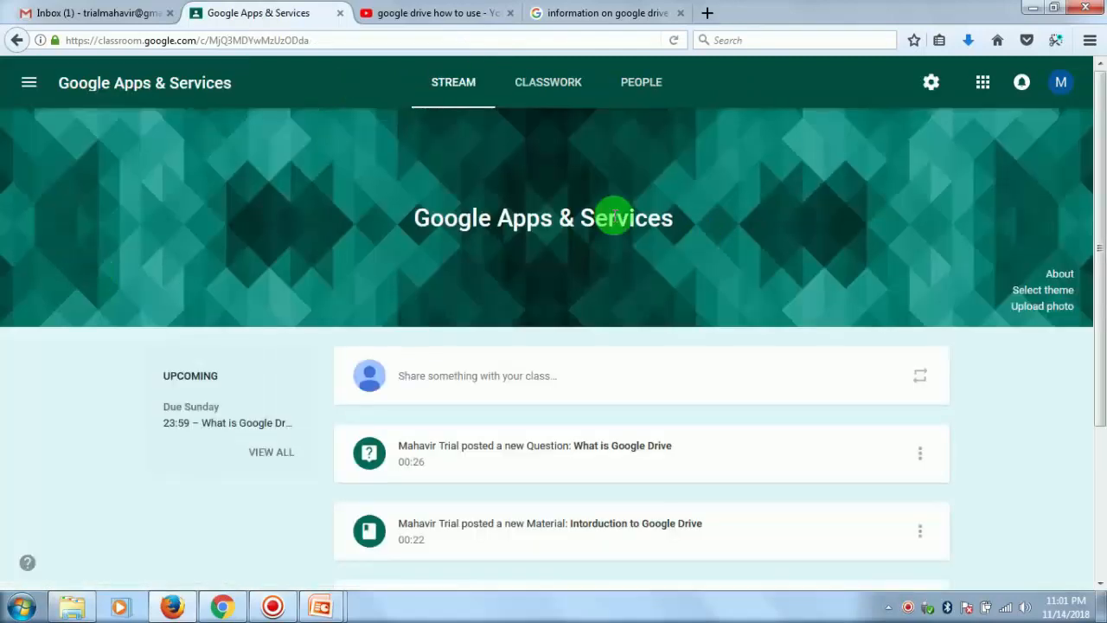
{"action": "scroll", "coordinate": [467, 409], "scroll_direction": "down", "scroll_amount": 2}
{"action": "left_click", "coordinate": [560, 84]}
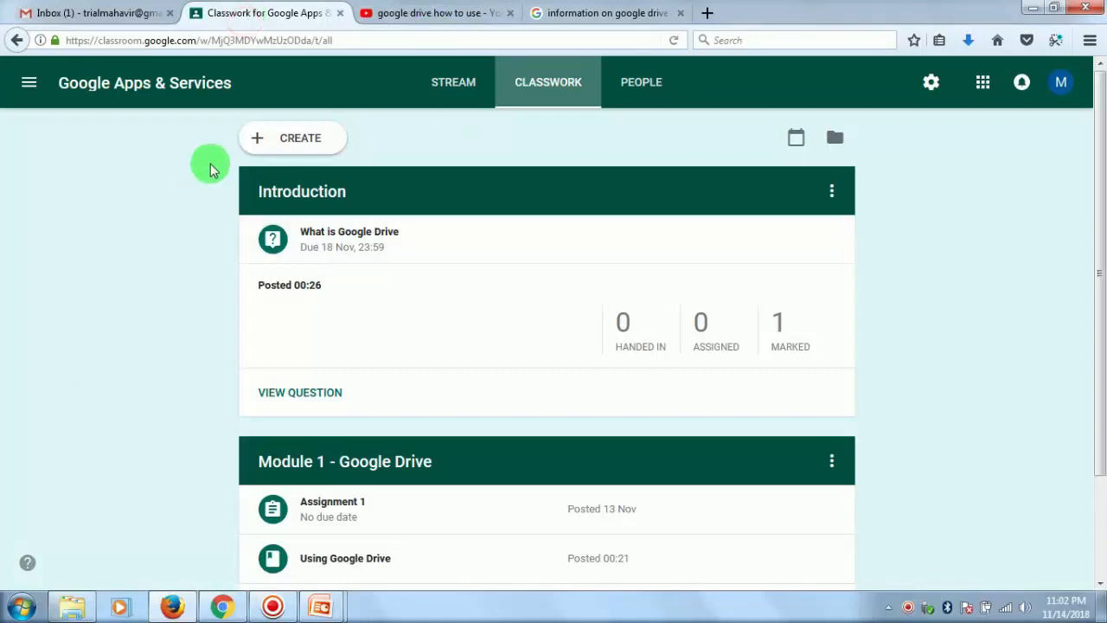
- Examine the Introduction topic's options, the item types that can be created, and the posts under each topic
{"action": "left_click", "coordinate": [833, 192]}
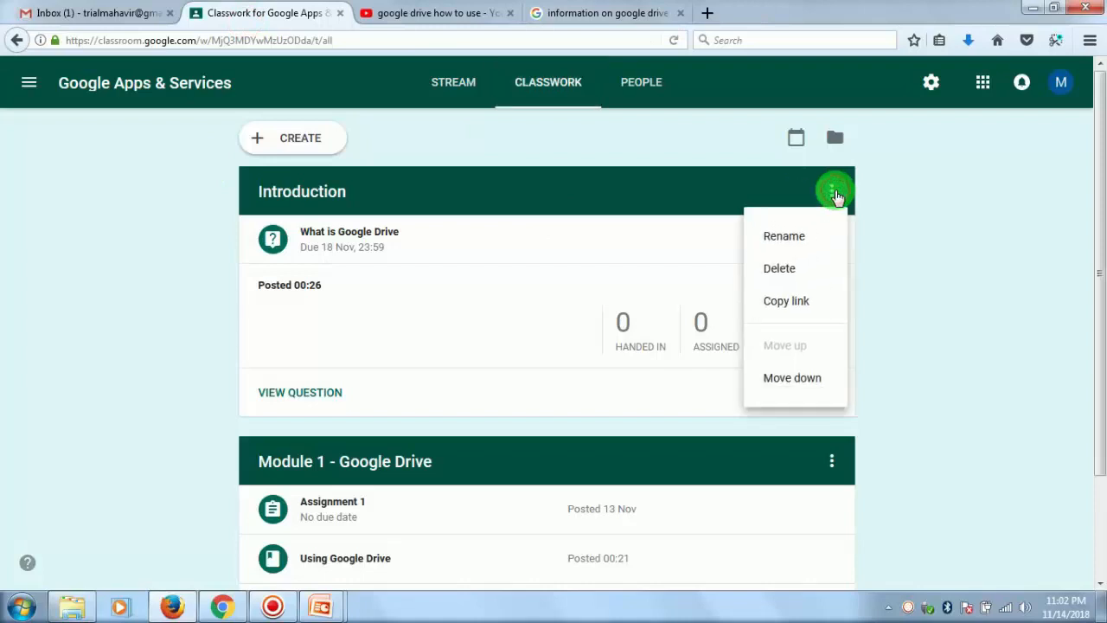
{"action": "left_click", "coordinate": [943, 218]}
{"action": "left_click", "coordinate": [273, 138]}
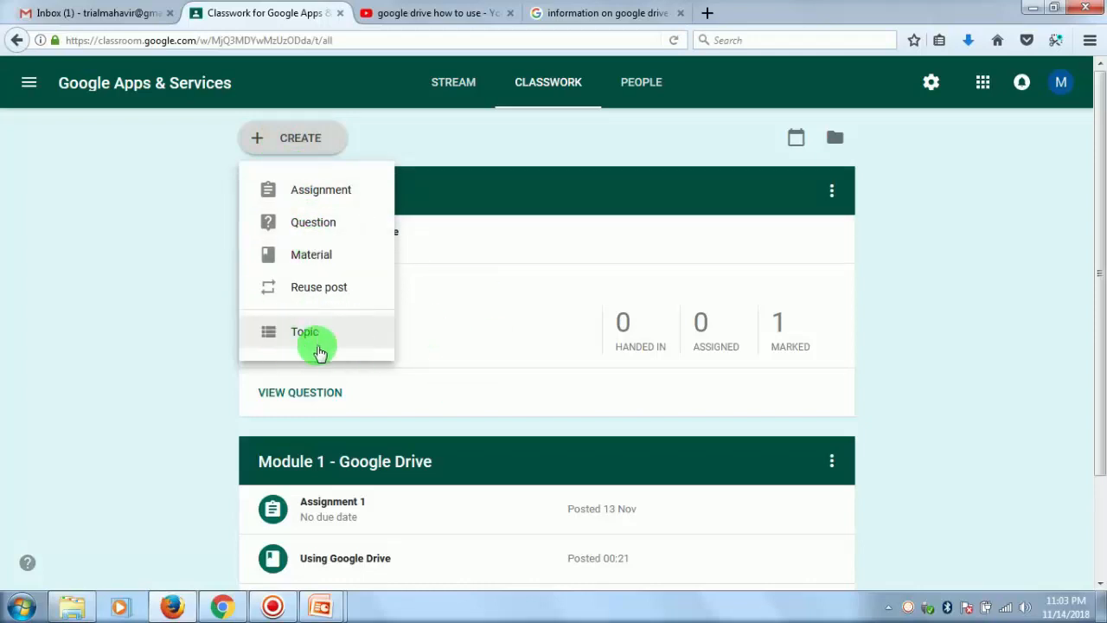
{"action": "left_click", "coordinate": [607, 200]}
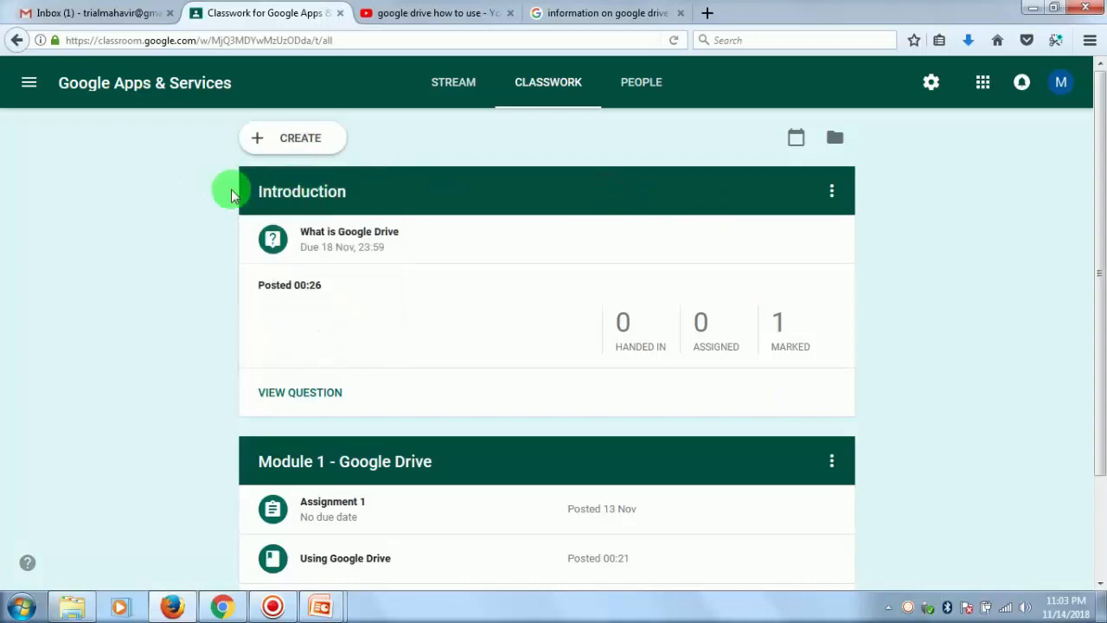
{"action": "left_click_drag", "start_coordinate": [247, 191], "coordinate": [328, 191]}
{"action": "scroll", "coordinate": [376, 548], "scroll_direction": "down", "scroll_amount": 3}
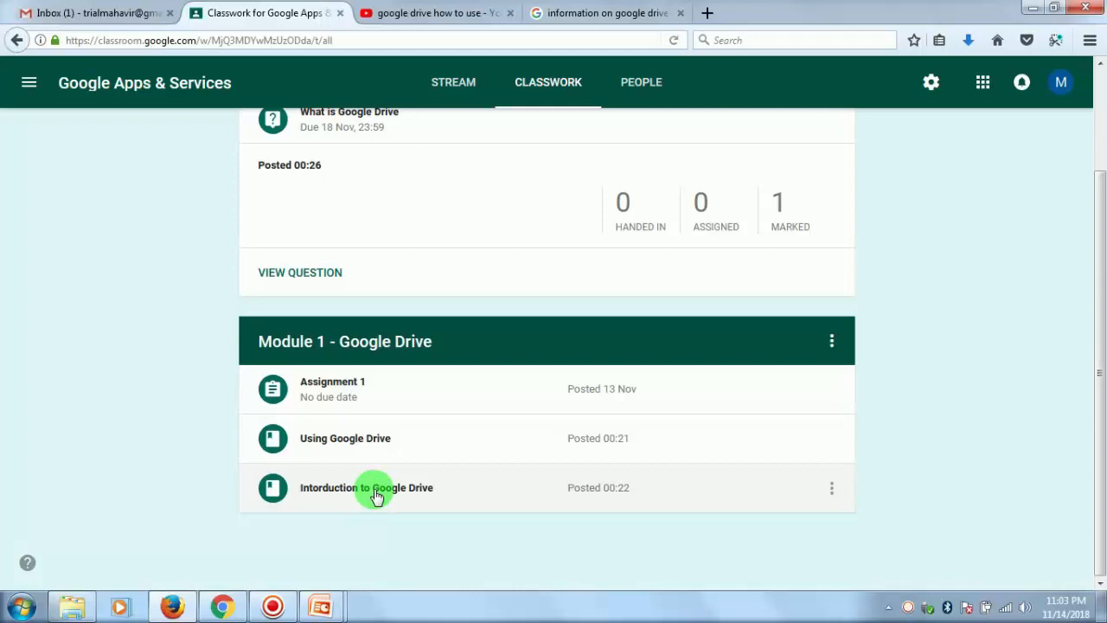
{"action": "scroll", "coordinate": [465, 300], "scroll_direction": "up", "scroll_amount": 3}
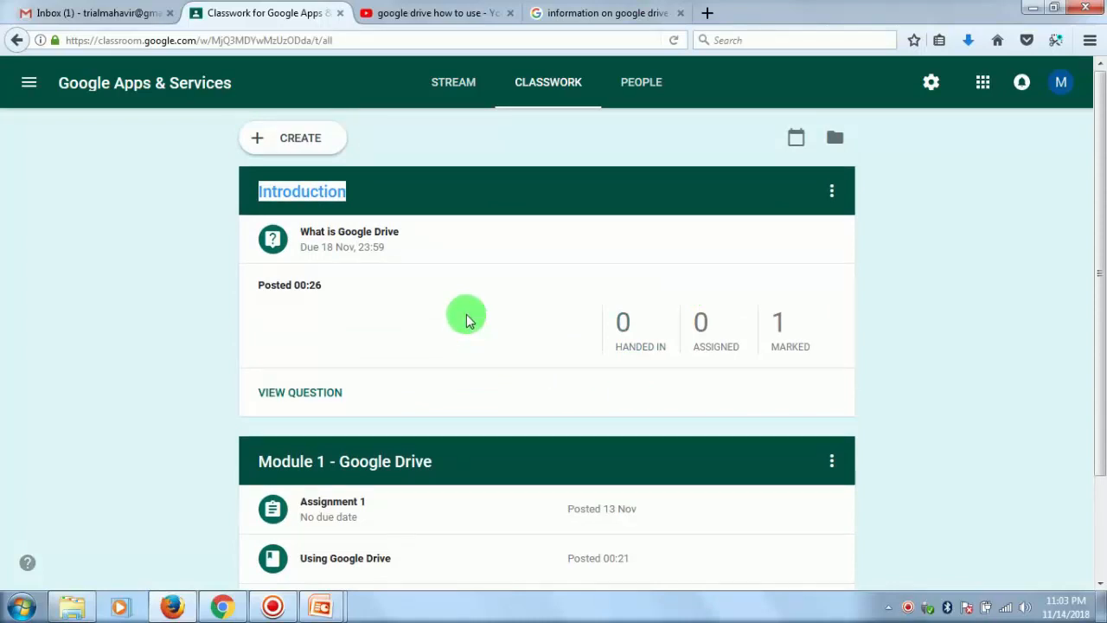
{"action": "left_click", "coordinate": [465, 194]}
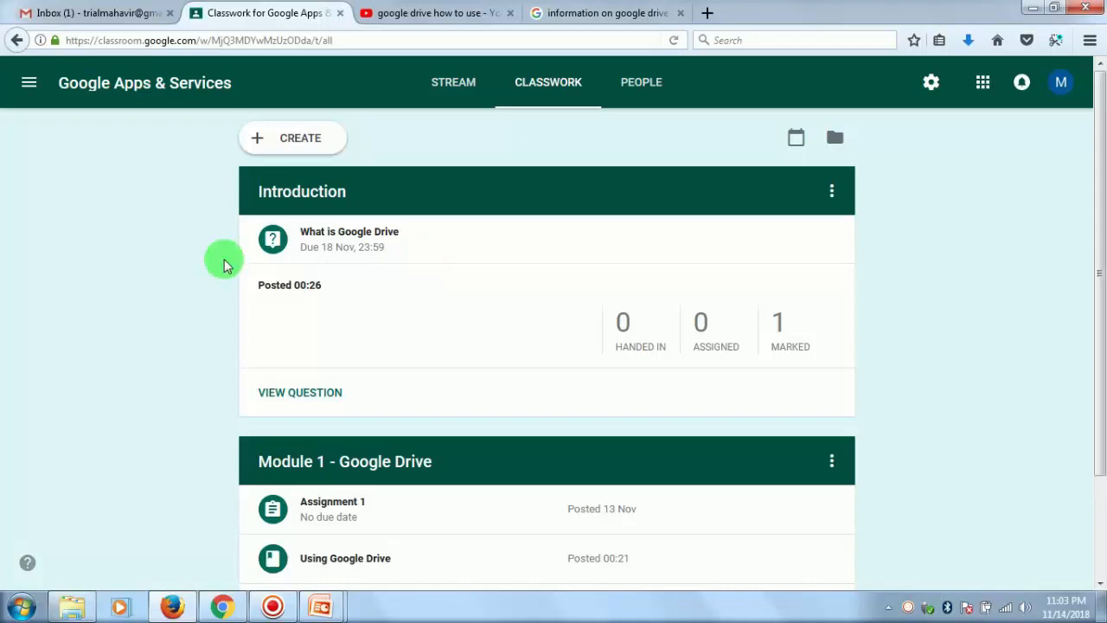
- Review the actions available for the enrolled student in the class's people list, clear the selection and return to the Classwork page
{"action": "left_click", "coordinate": [647, 90]}
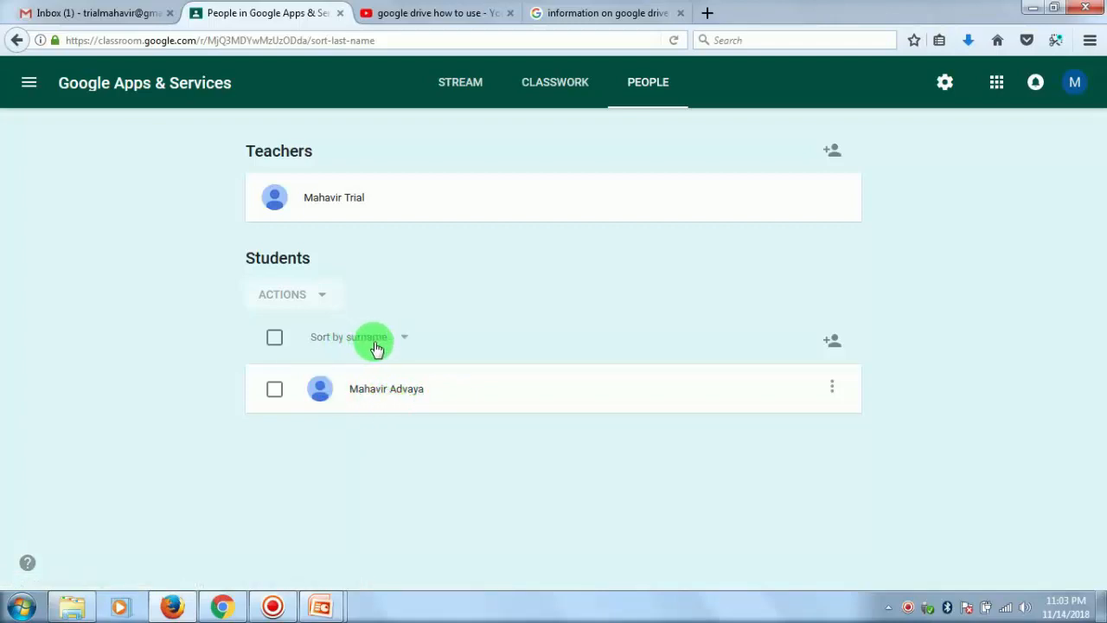
{"action": "left_click", "coordinate": [320, 295]}
{"action": "left_click", "coordinate": [275, 388]}
{"action": "left_click", "coordinate": [323, 296]}
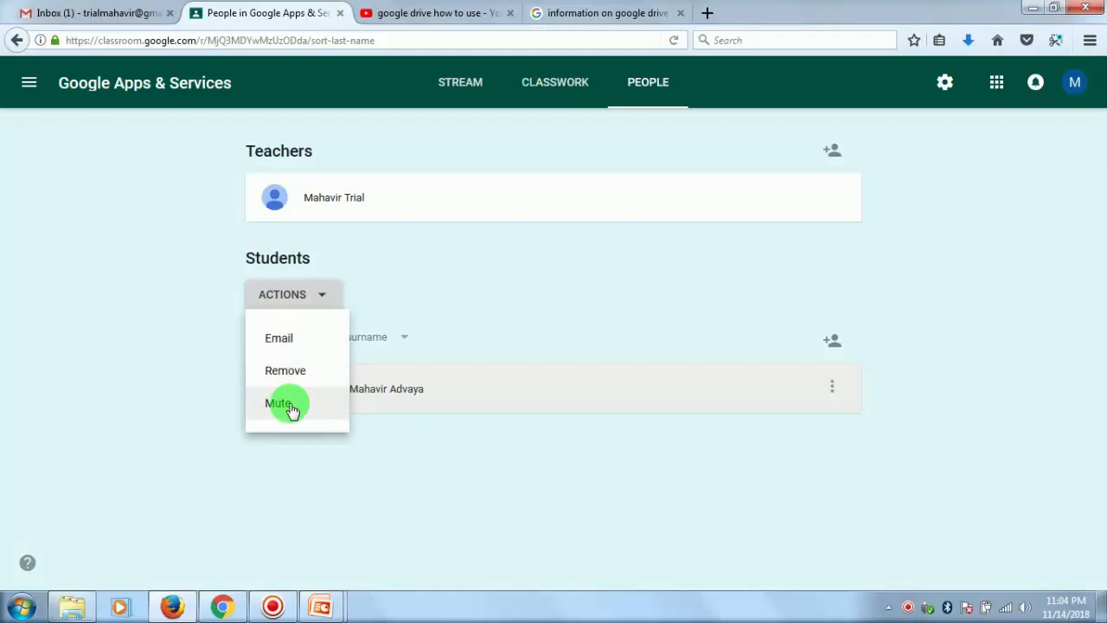
{"action": "left_click", "coordinate": [598, 273]}
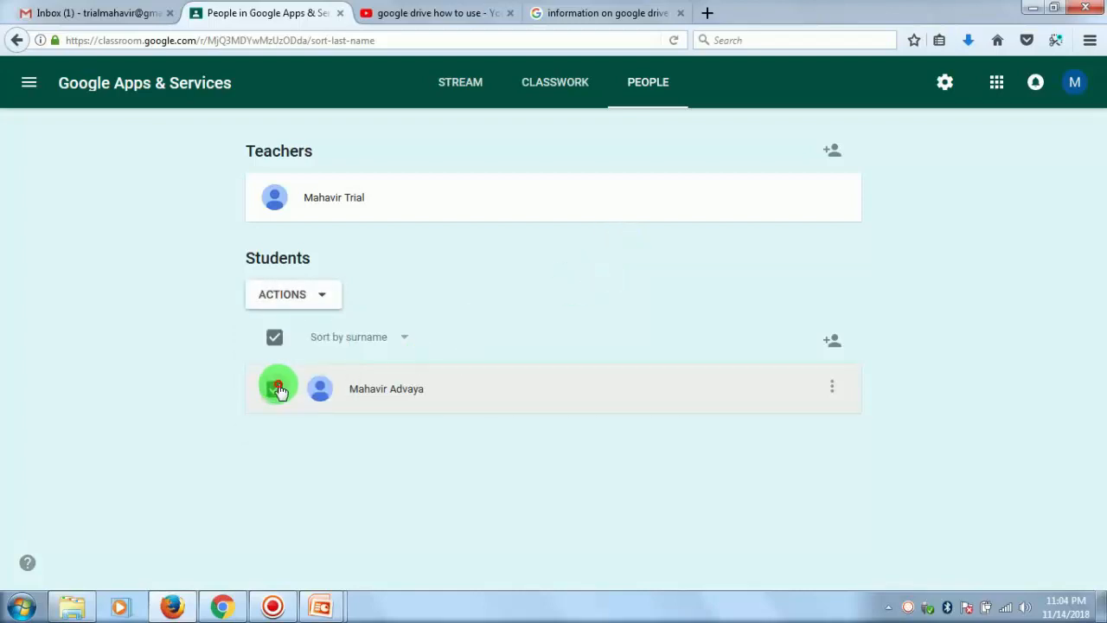
{"action": "left_click", "coordinate": [275, 390]}
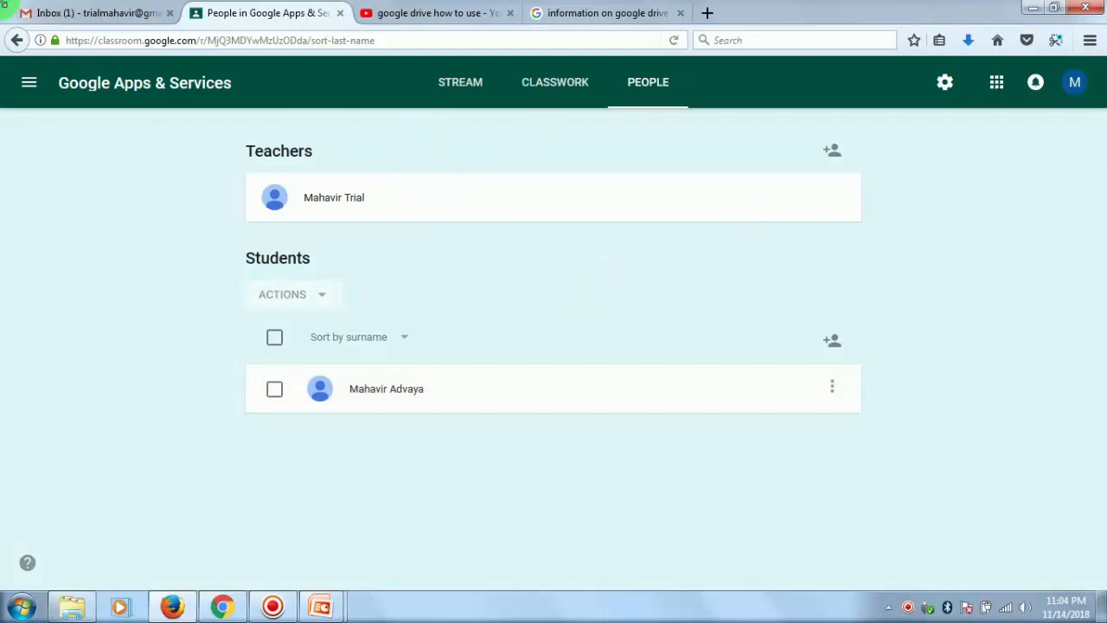
{"action": "left_click", "coordinate": [554, 87]}
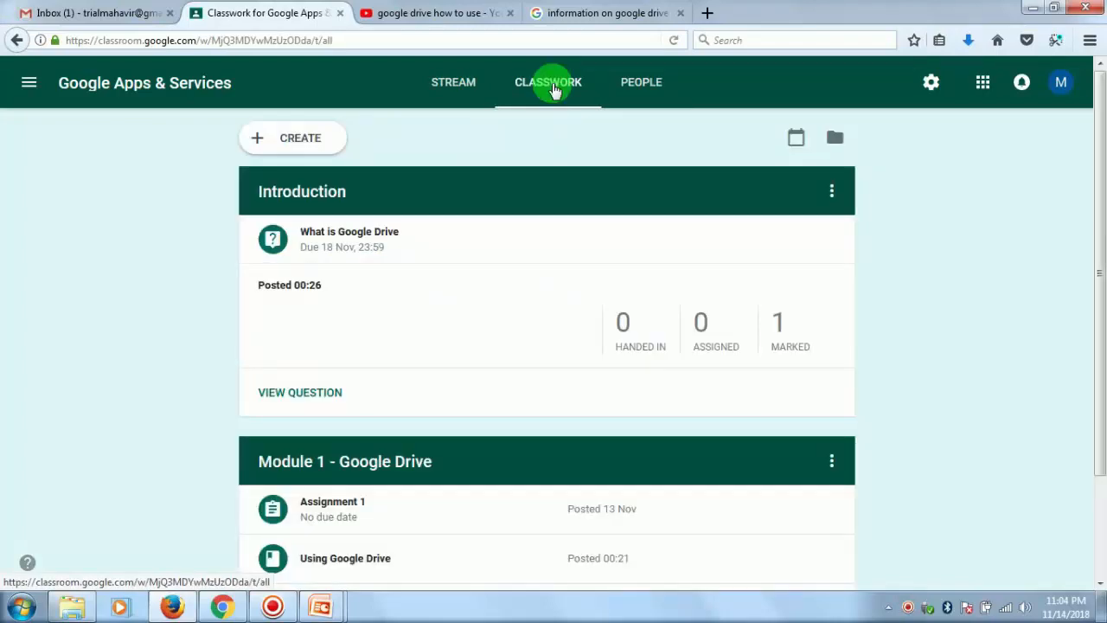